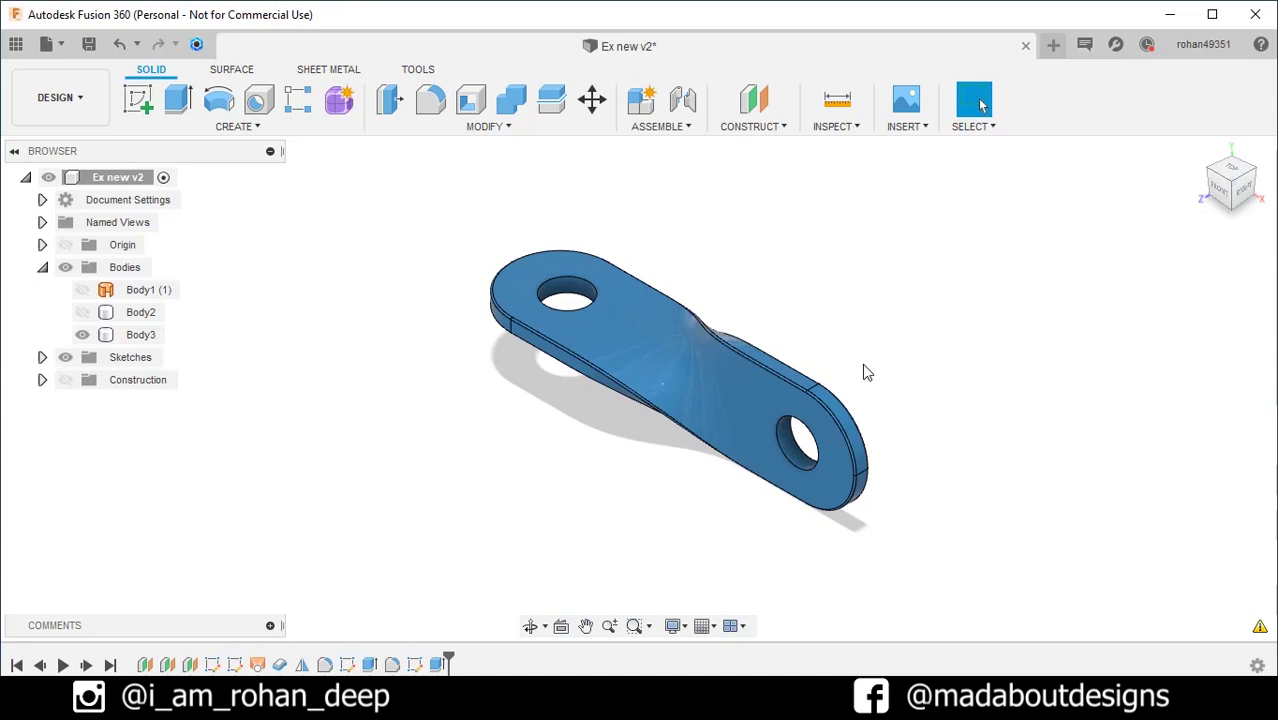
# - Orbit the existing twisted link model to inspect it from a couple of angles
pyautogui.press('F4')
pyautogui.moveTo(861, 363); pyautogui.dragTo(1036, 347)
pyautogui.press('Escape')
pyautogui.press('F4')
pyautogui.moveTo(950, 359)
pyautogui.mouseDown()
pyautogui.moveTo(1007, 322)
pyautogui.moveTo(1033, 377)
pyautogui.moveTo(1113, 443)
pyautogui.moveTo(1221, 446)
pyautogui.mouseUp()
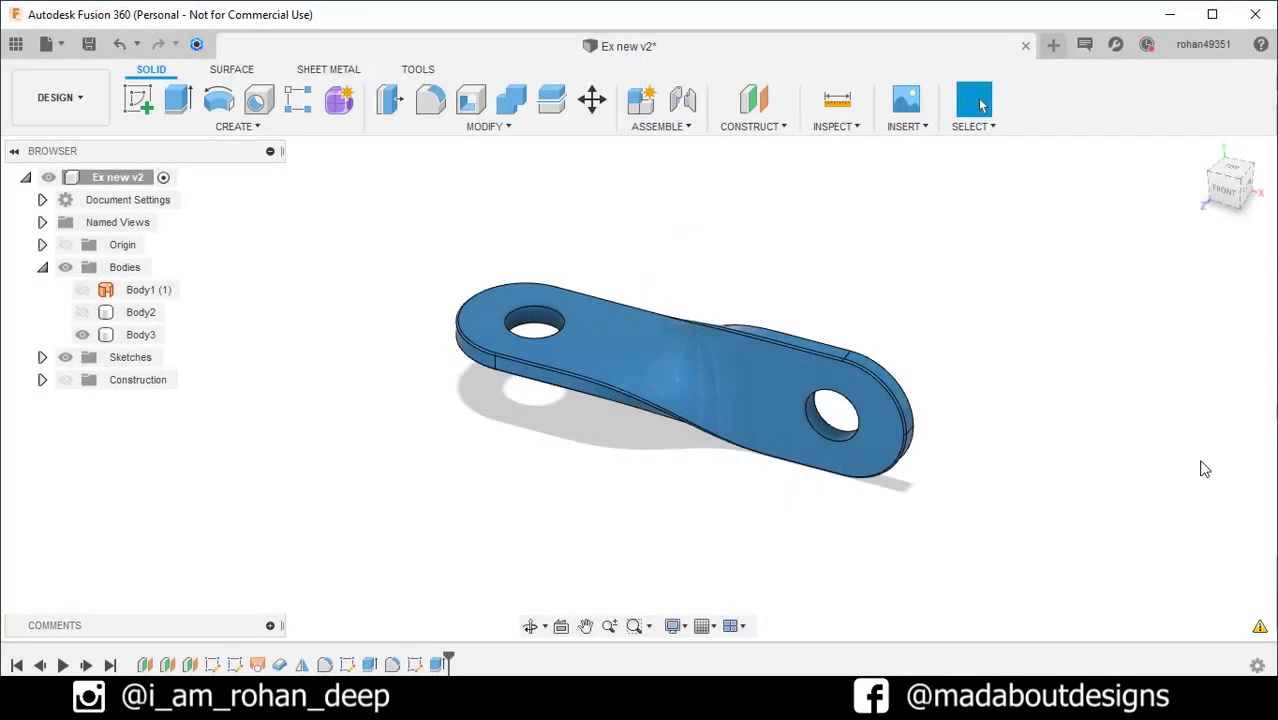
# - Start a new blank design, check its units, and begin a sketch on the vertical origin plane
pyautogui.click(46, 44)
pyautogui.click(68, 78)
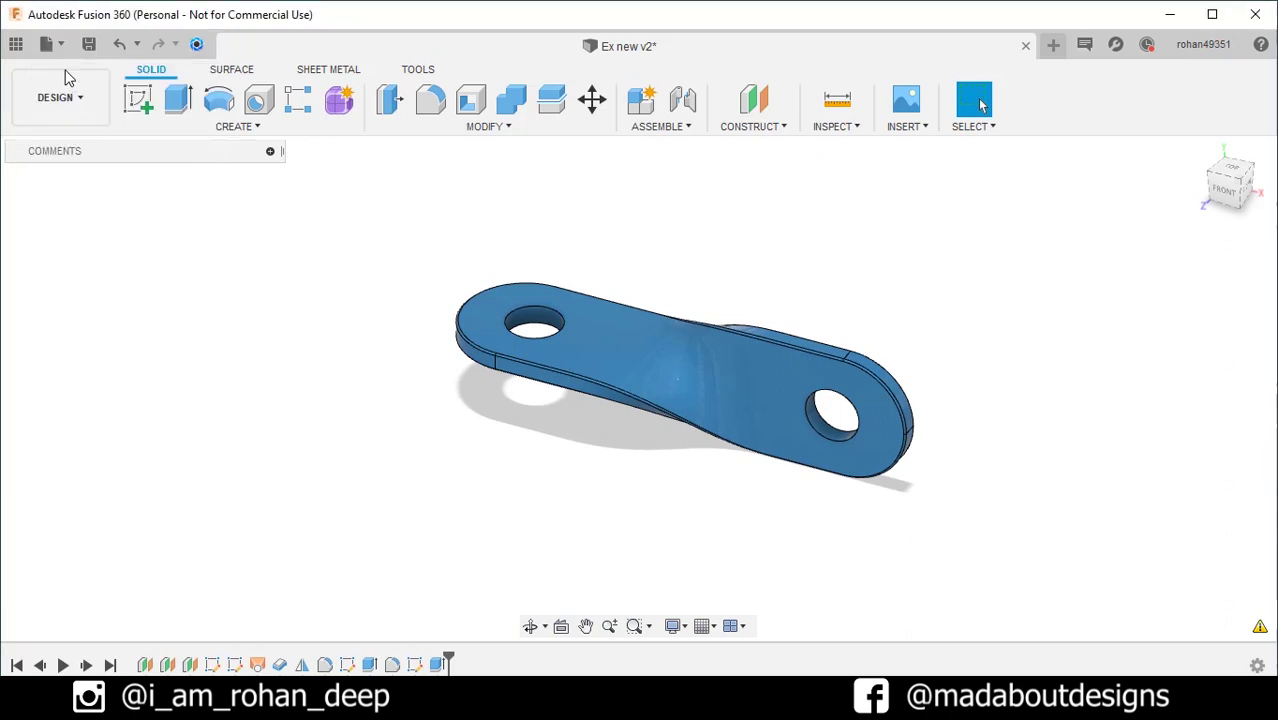
pyautogui.click(42, 200)
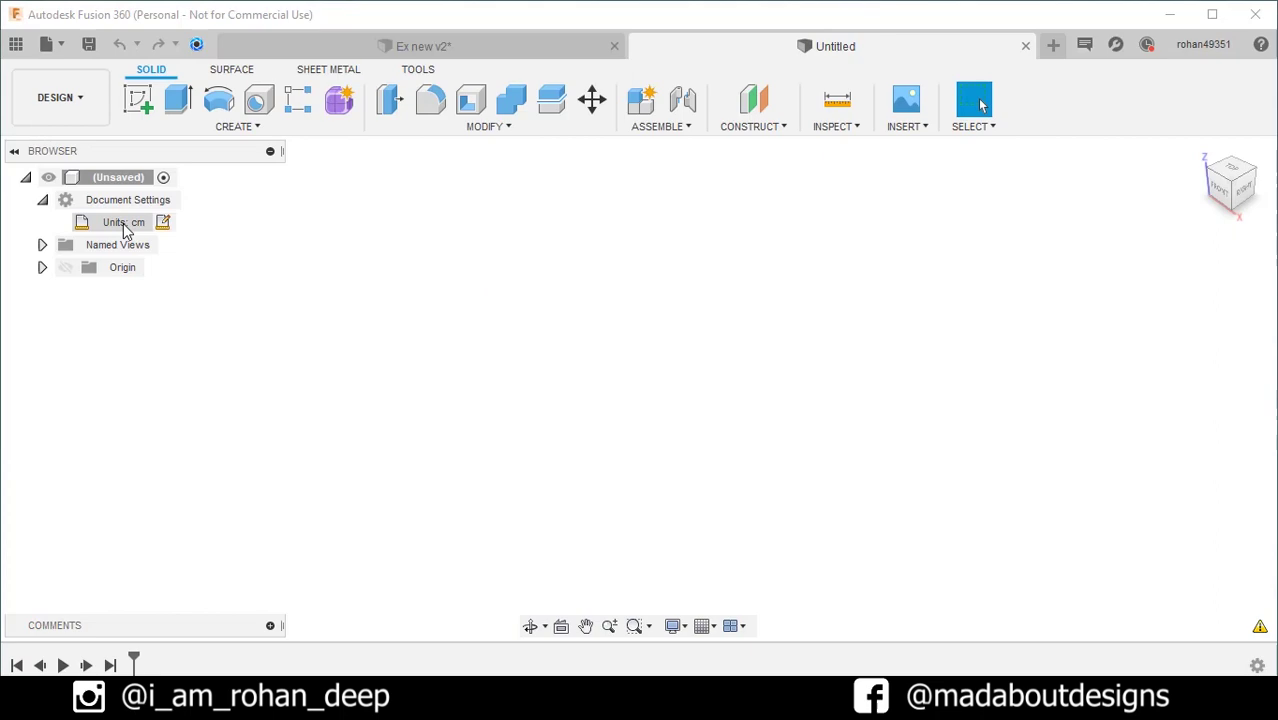
pyautogui.click(138, 99)
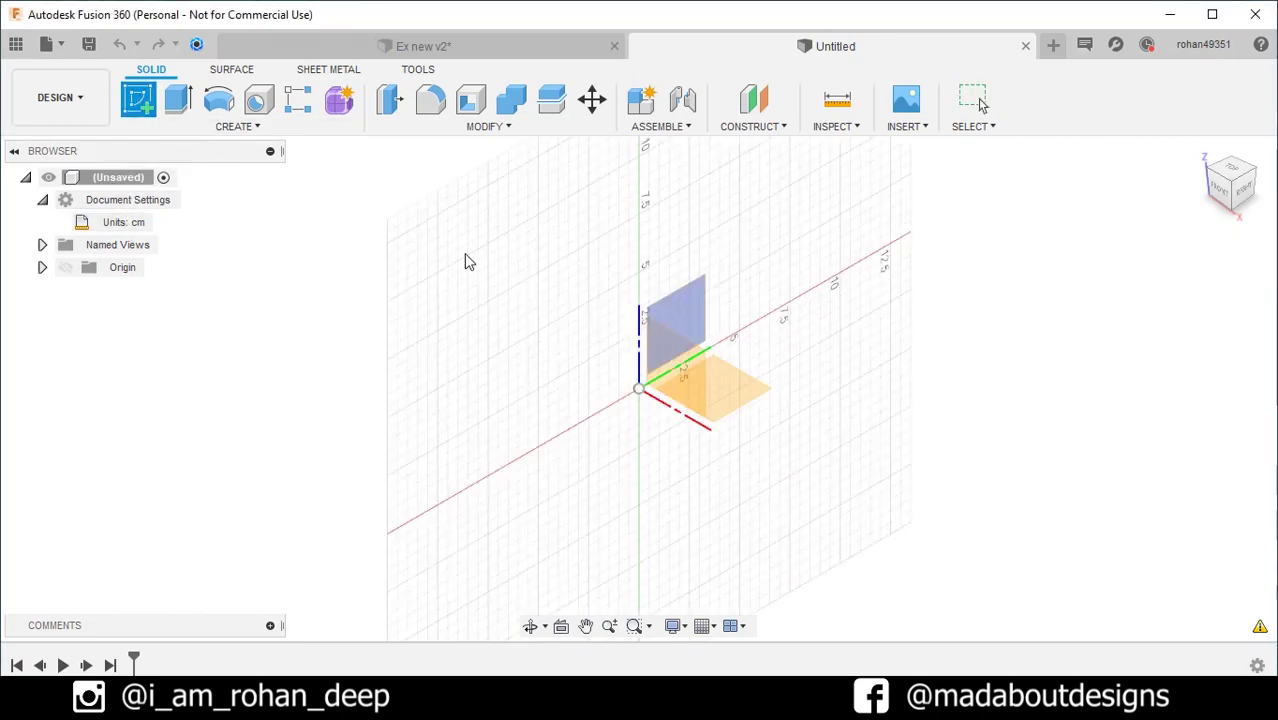
pyautogui.click(682, 308)
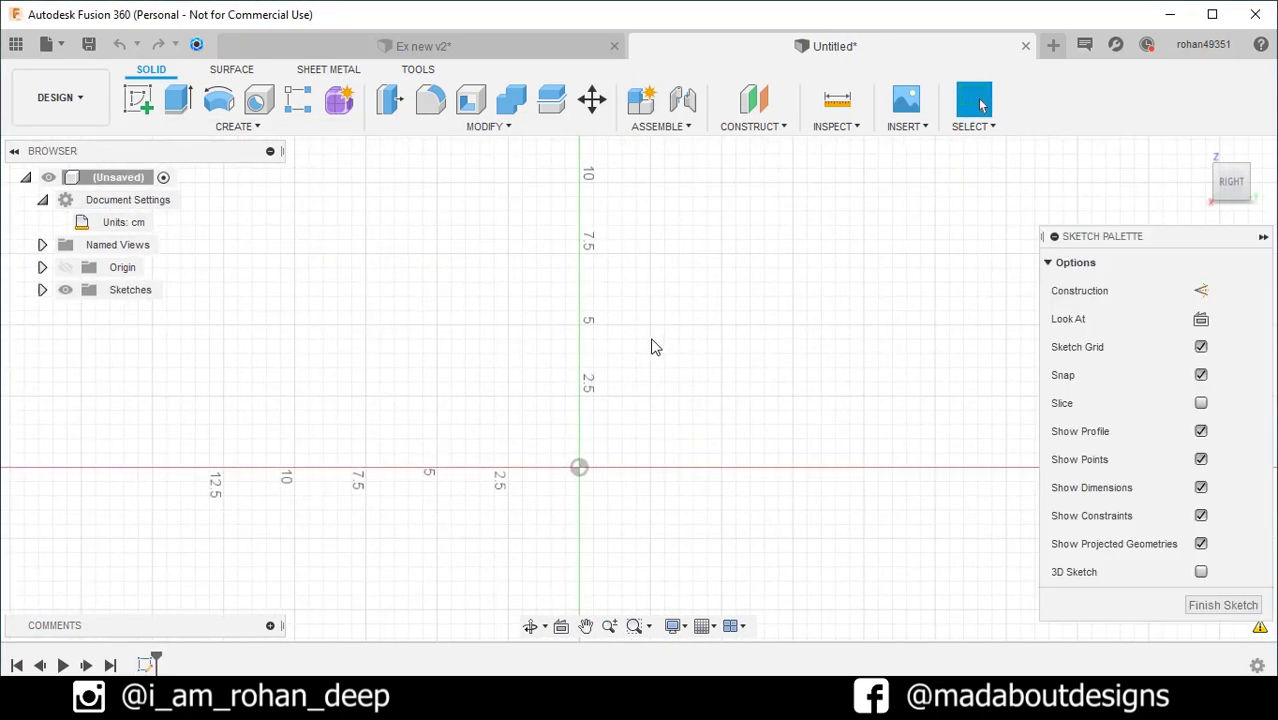
# - Draw a 7 cm horizontal line starting at the origin
pyautogui.click(138, 99)
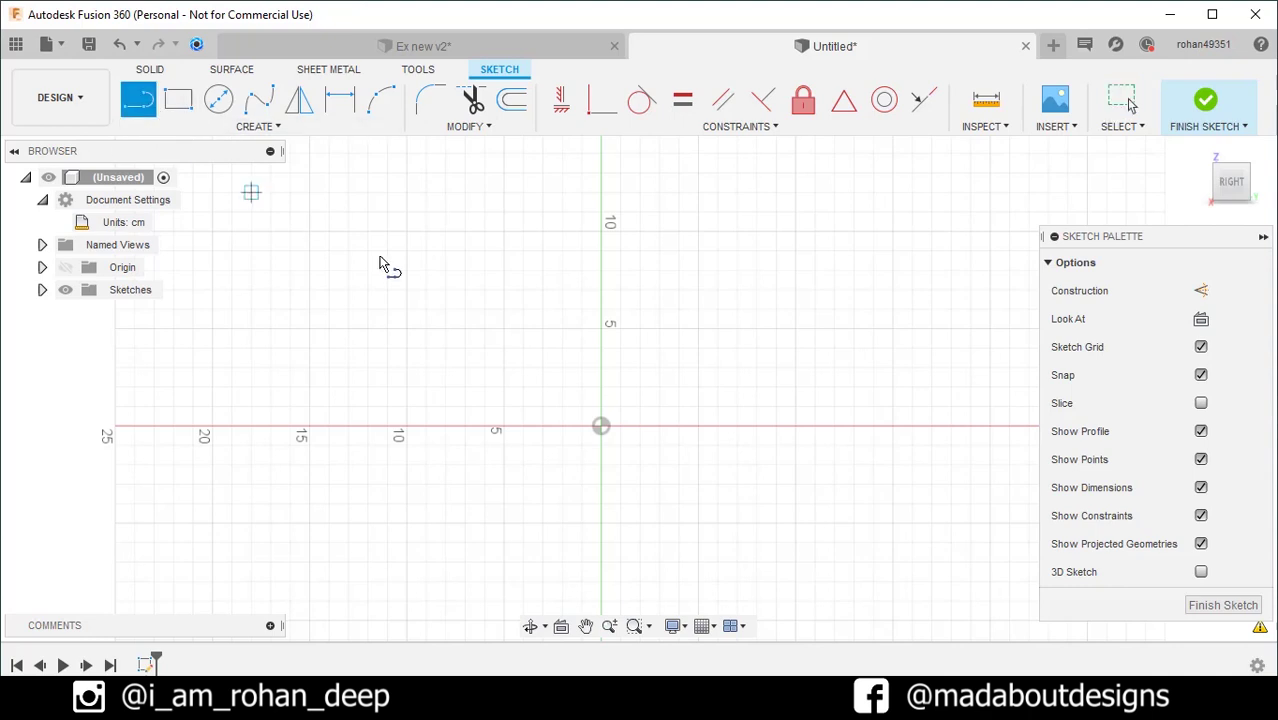
pyautogui.click(601, 428)
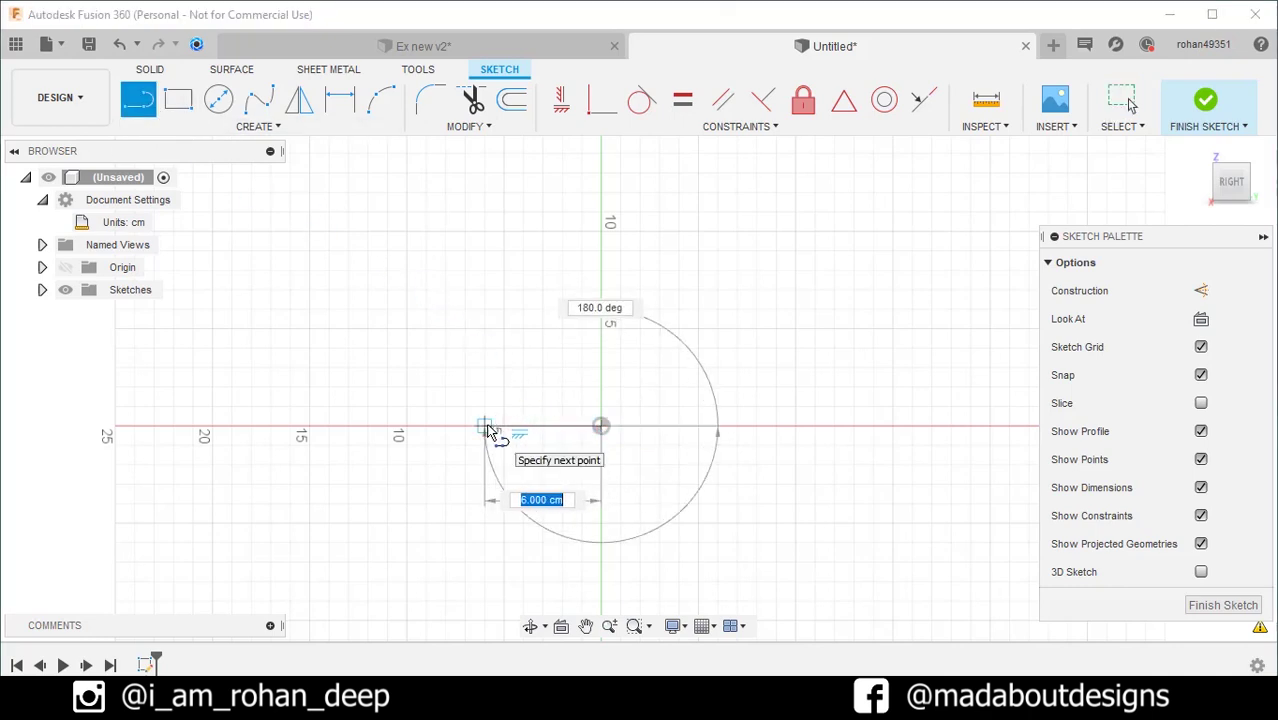
pyautogui.write('7')
pyautogui.press('Return')
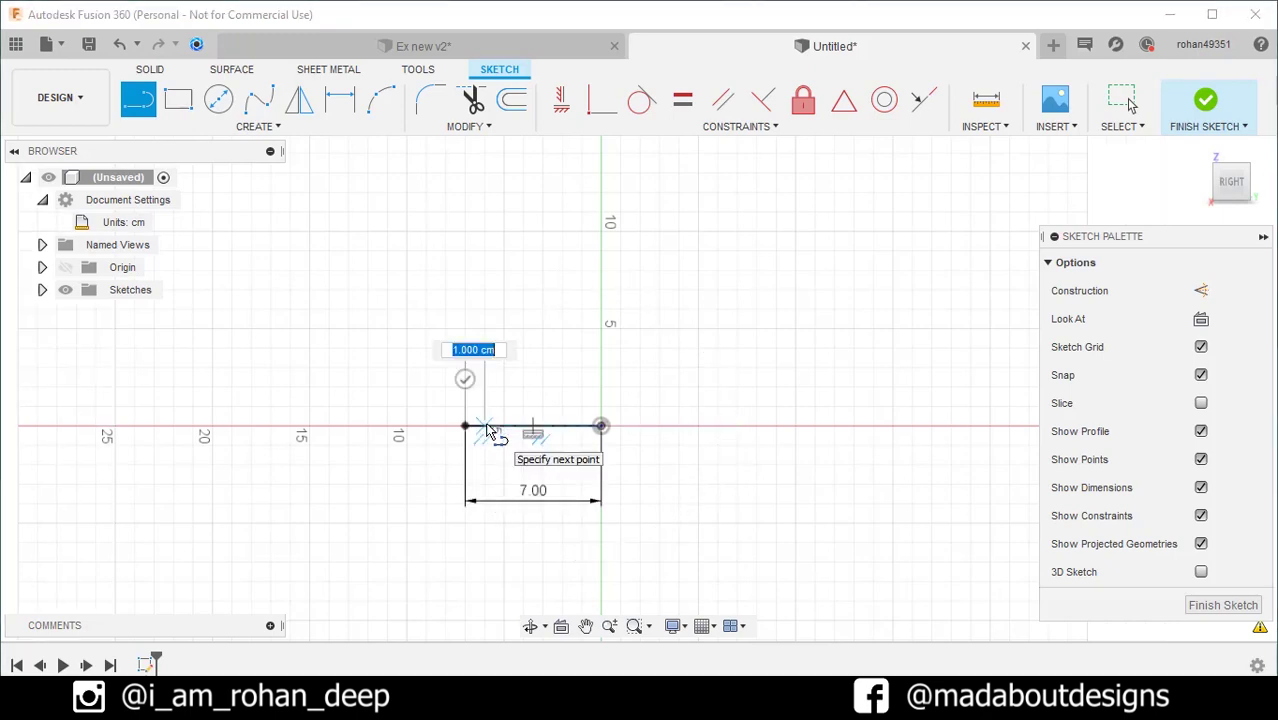
pyautogui.press('Escape')
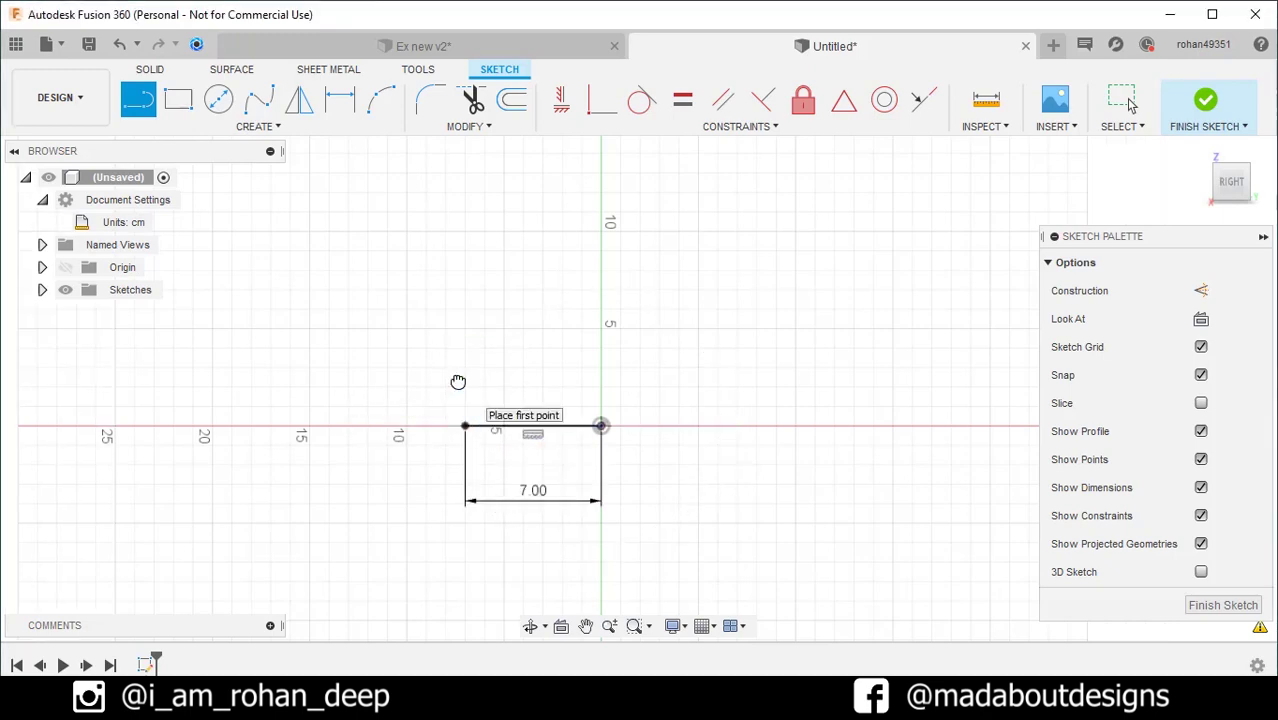
# - Use Move/Copy to duplicate the 7 cm line, offsetting the copy 7.5 cm along Z
pyautogui.press('Escape')
pyautogui.moveTo(468, 381)
pyautogui.keyDown('shift'); pyautogui.mouseDown(button='middle')
pyautogui.moveTo(571, 448)
pyautogui.moveTo(539, 368)
pyautogui.mouseUp(button='middle'); pyautogui.keyUp('shift')
pyautogui.press('l')
pyautogui.click(464, 127)
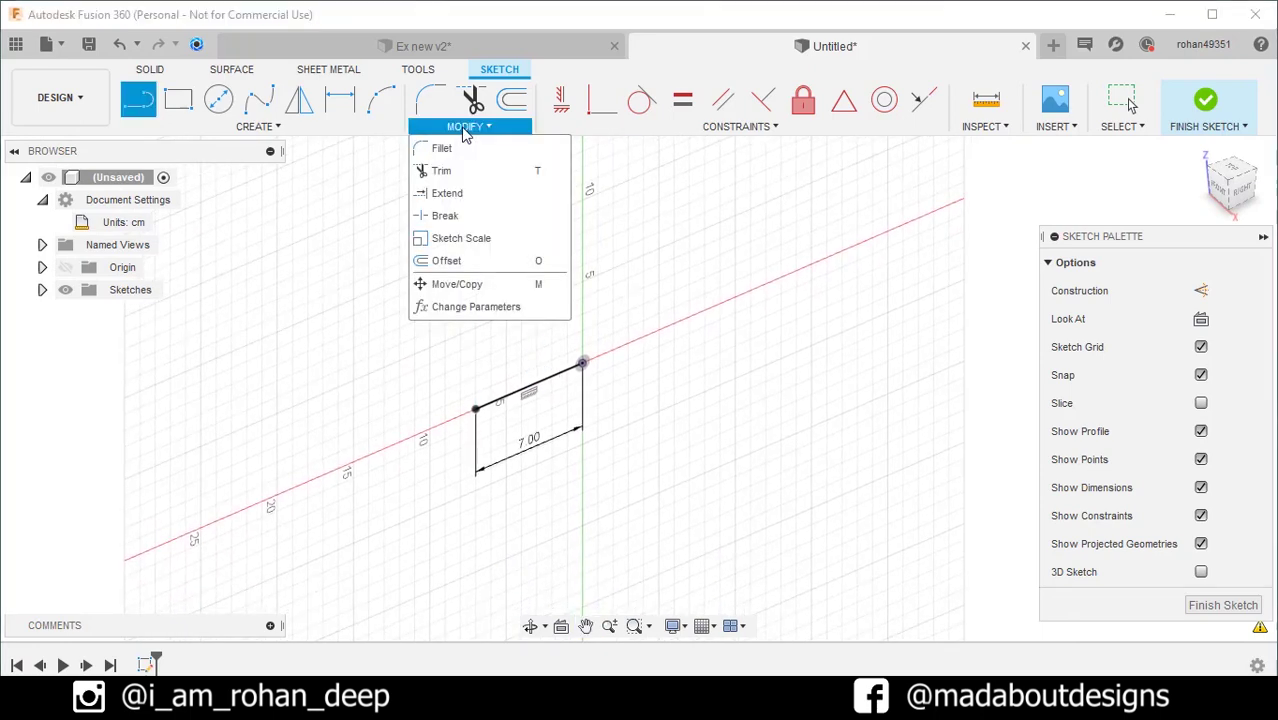
pyautogui.click(462, 288)
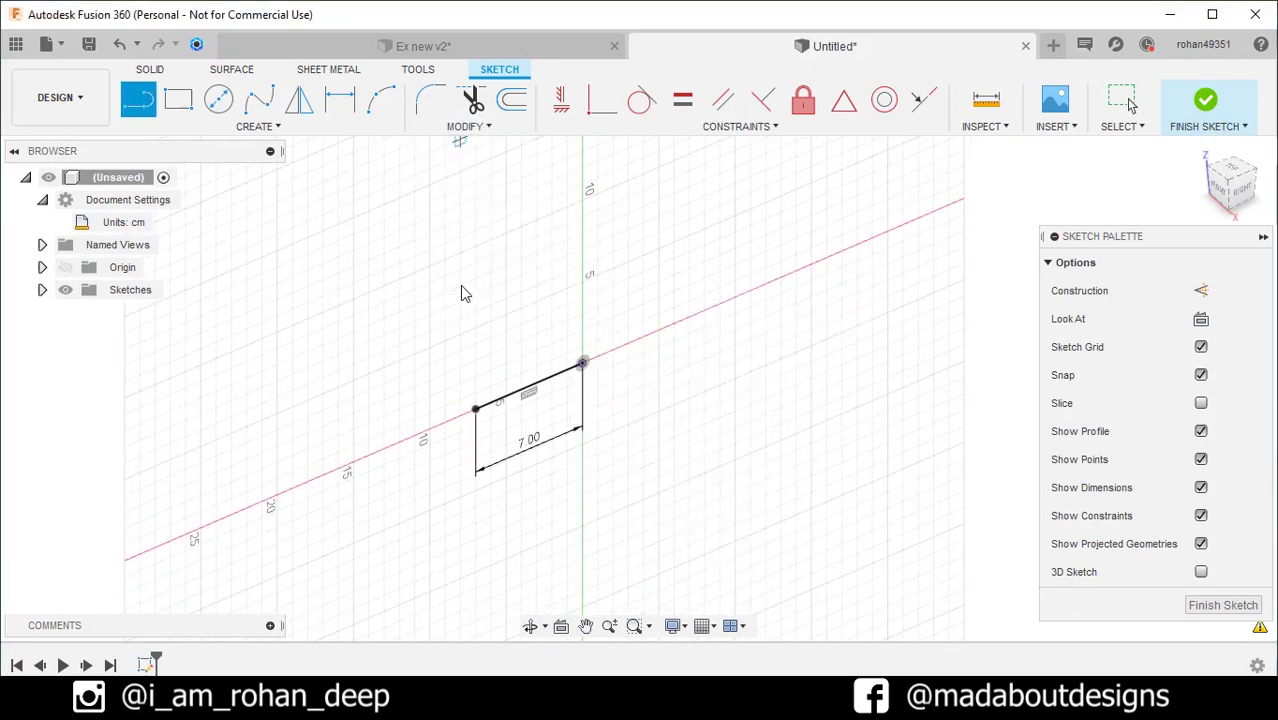
pyautogui.click(525, 389)
pyautogui.keyDown('shift'); pyautogui.moveTo(680, 322); pyautogui.dragTo(598, 422, button='middle'); pyautogui.keyUp('shift')
pyautogui.click(572, 410)
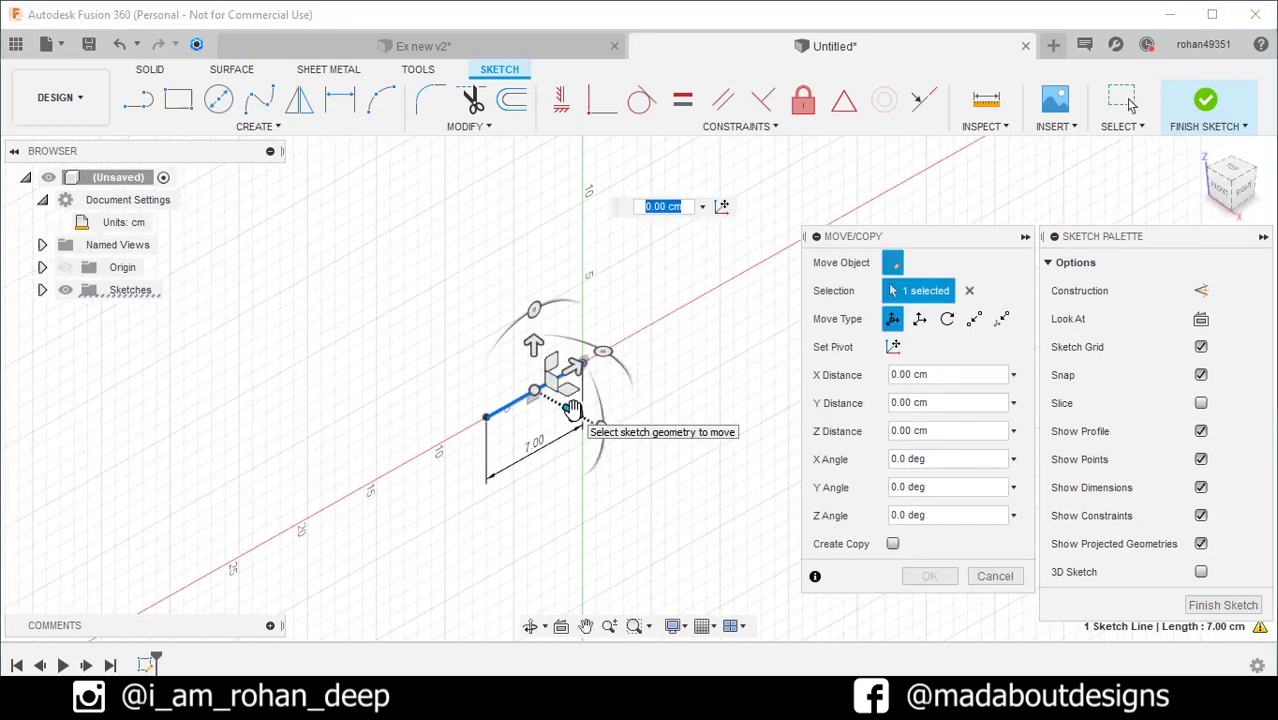
pyautogui.click(893, 544)
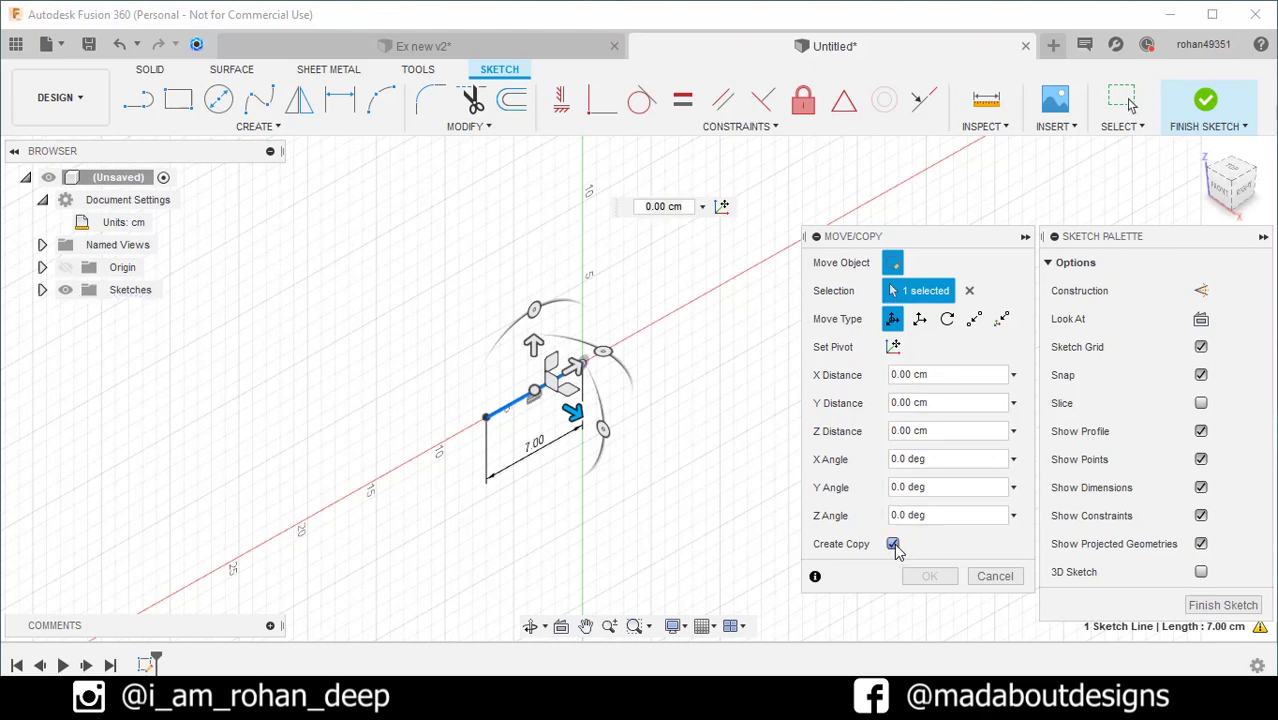
pyautogui.moveTo(577, 413); pyautogui.dragTo(672, 472)
pyautogui.moveTo(736, 367); pyautogui.dragTo(693, 332, button='middle')
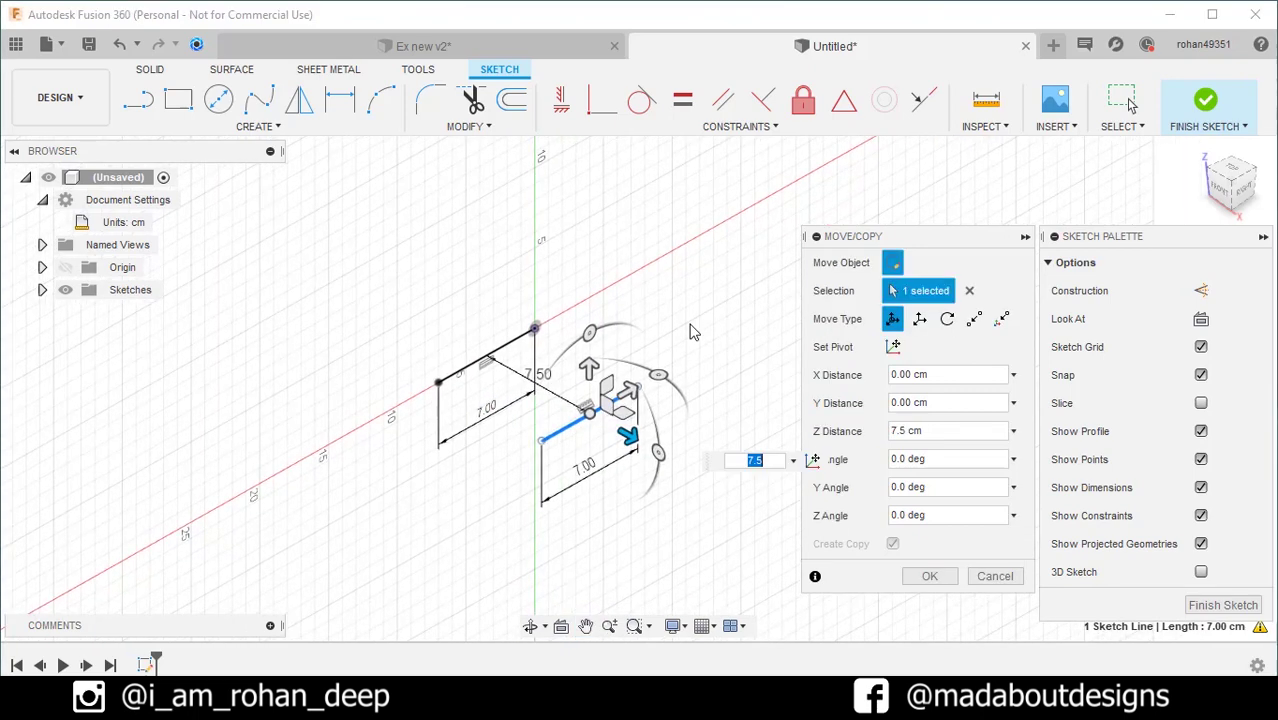
# - Copy the offset line again, 10 cm along Z and rotated 90° to stand upright
pyautogui.click(969, 290)
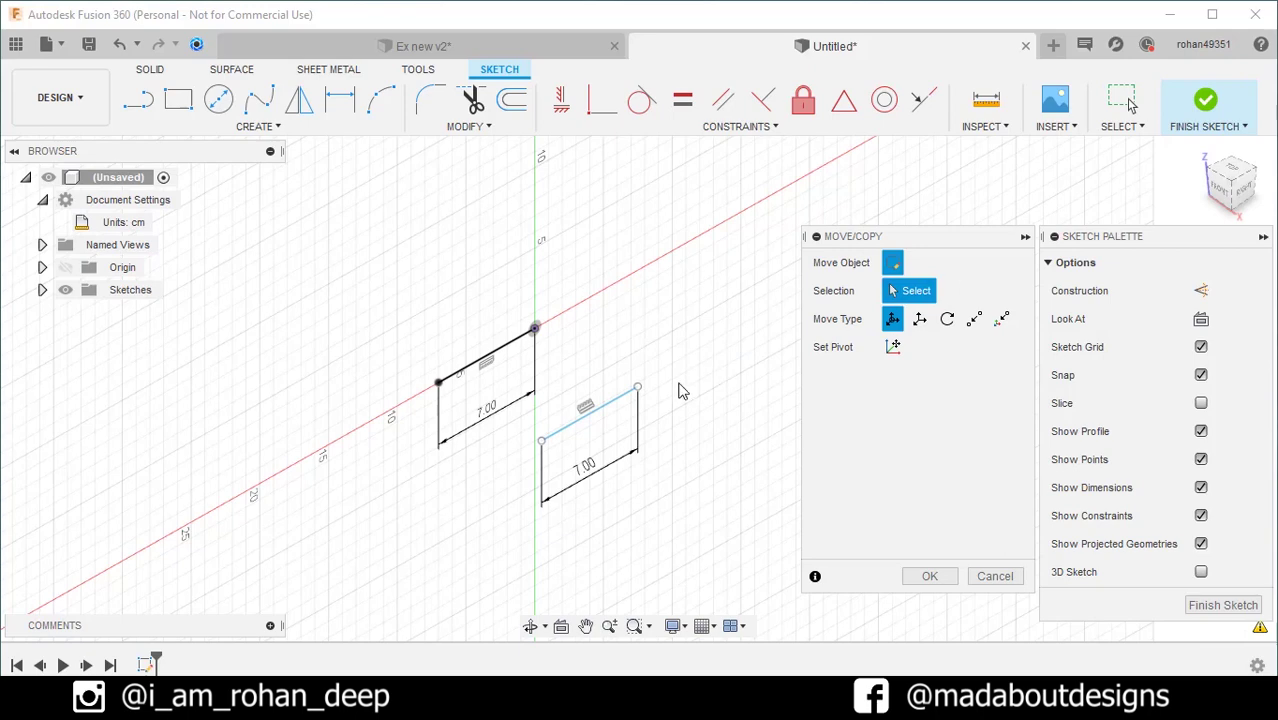
pyautogui.click(628, 392)
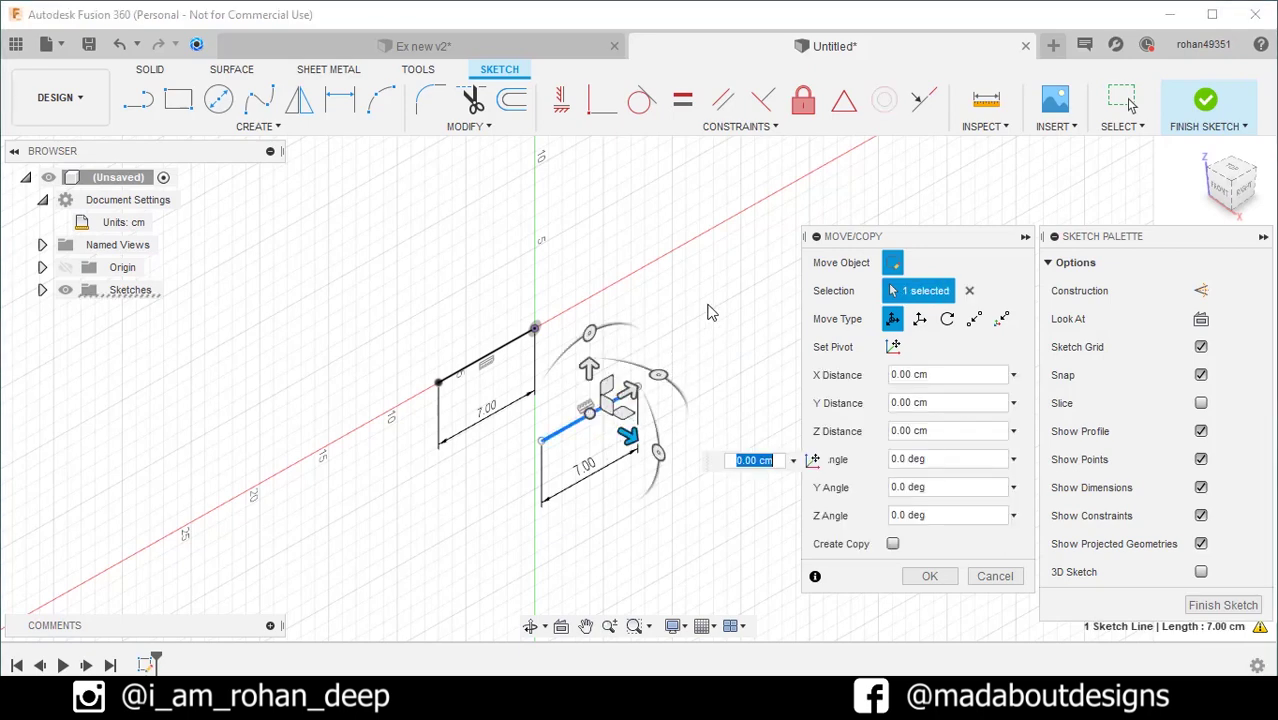
pyautogui.moveTo(707, 312); pyautogui.dragTo(633, 237, button='middle')
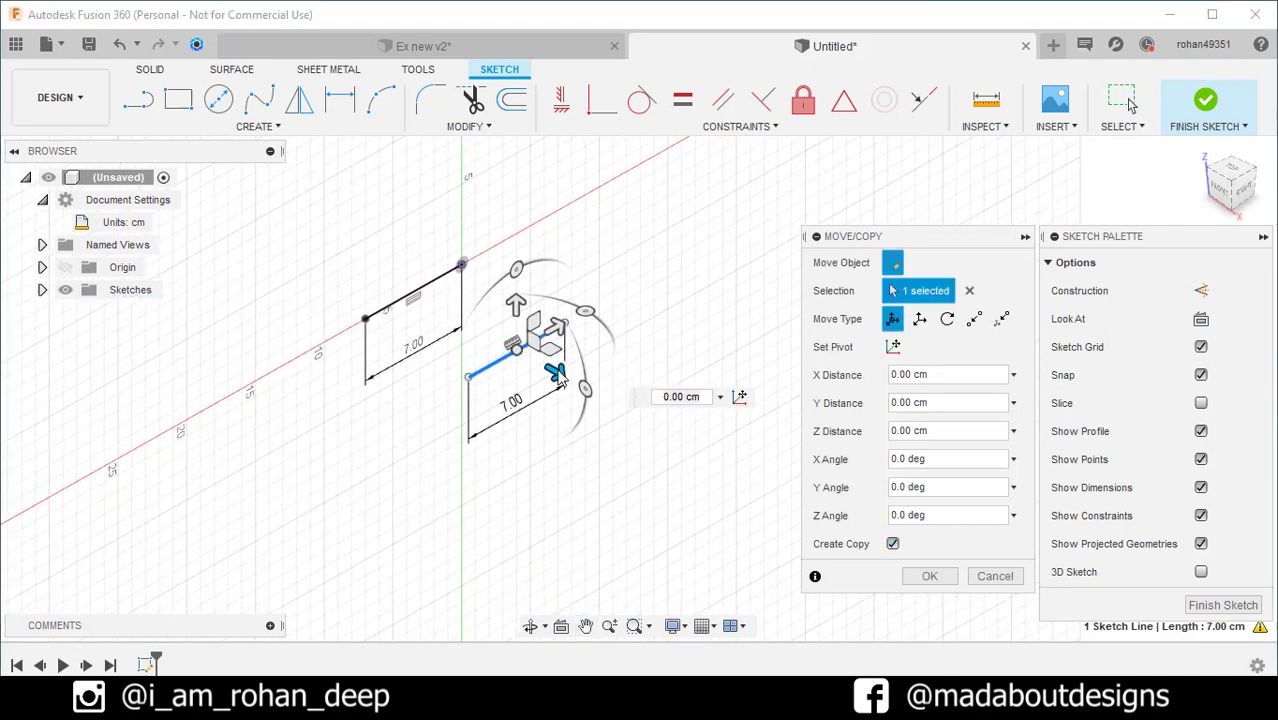
pyautogui.moveTo(560, 380); pyautogui.dragTo(591, 385)
pyautogui.write('1')
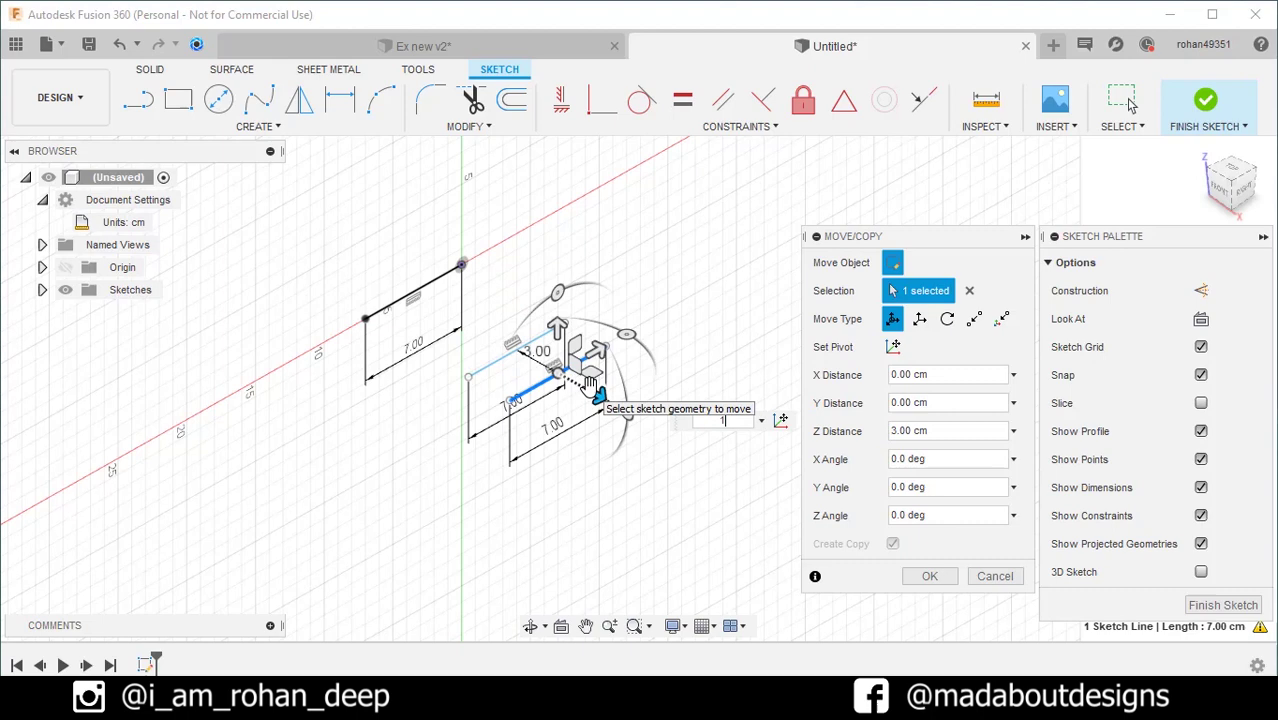
pyautogui.write('0')
pyautogui.moveTo(584, 295); pyautogui.dragTo(527, 248, button='middle')
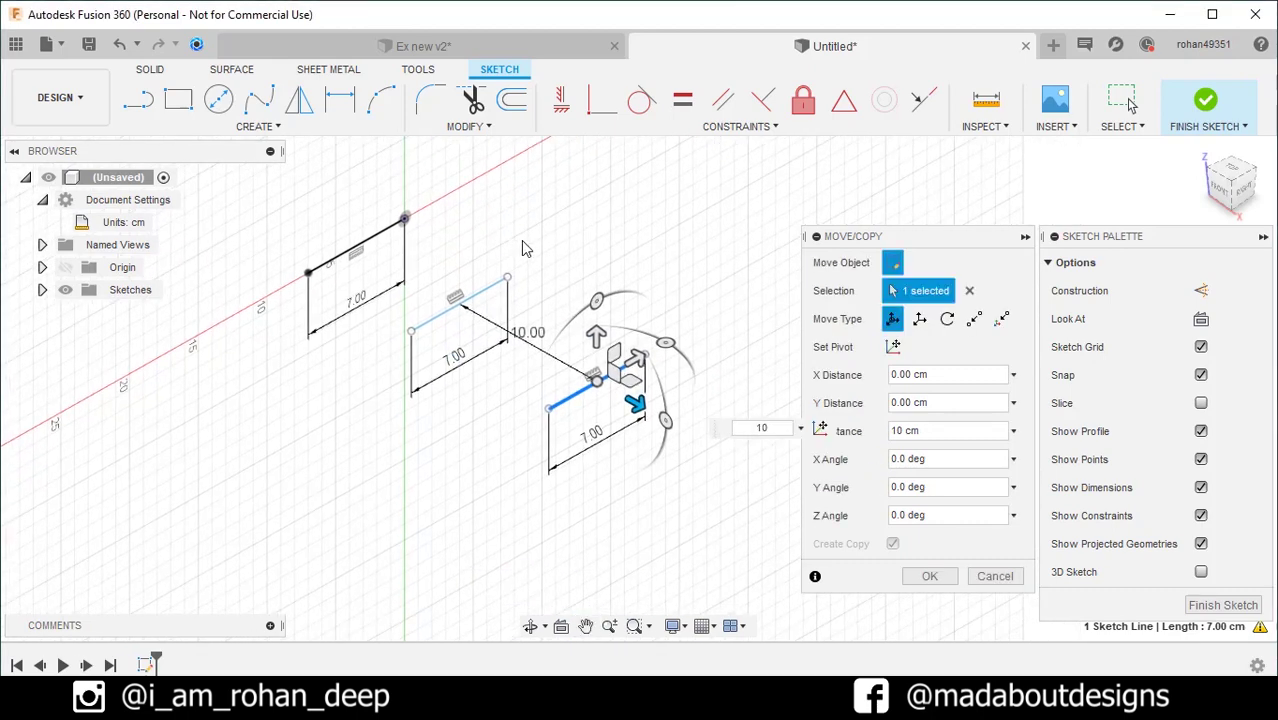
pyautogui.click(596, 298)
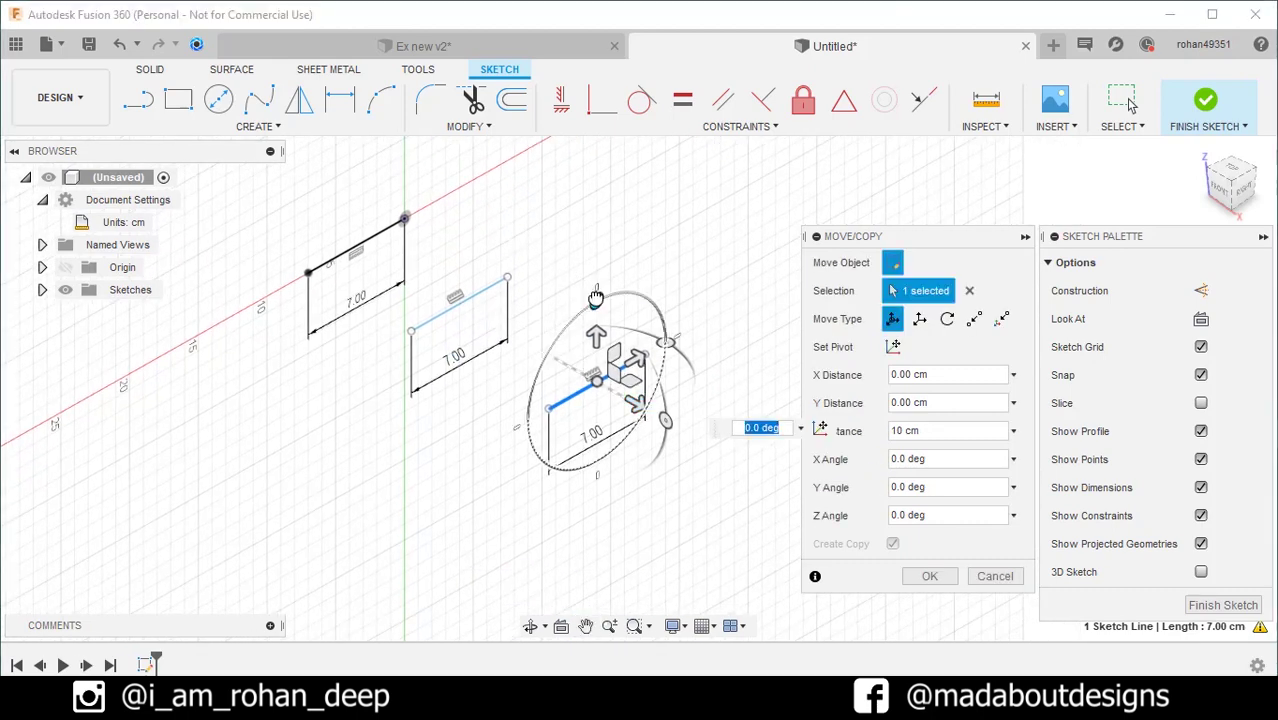
pyautogui.write('90')
pyautogui.press('Return')
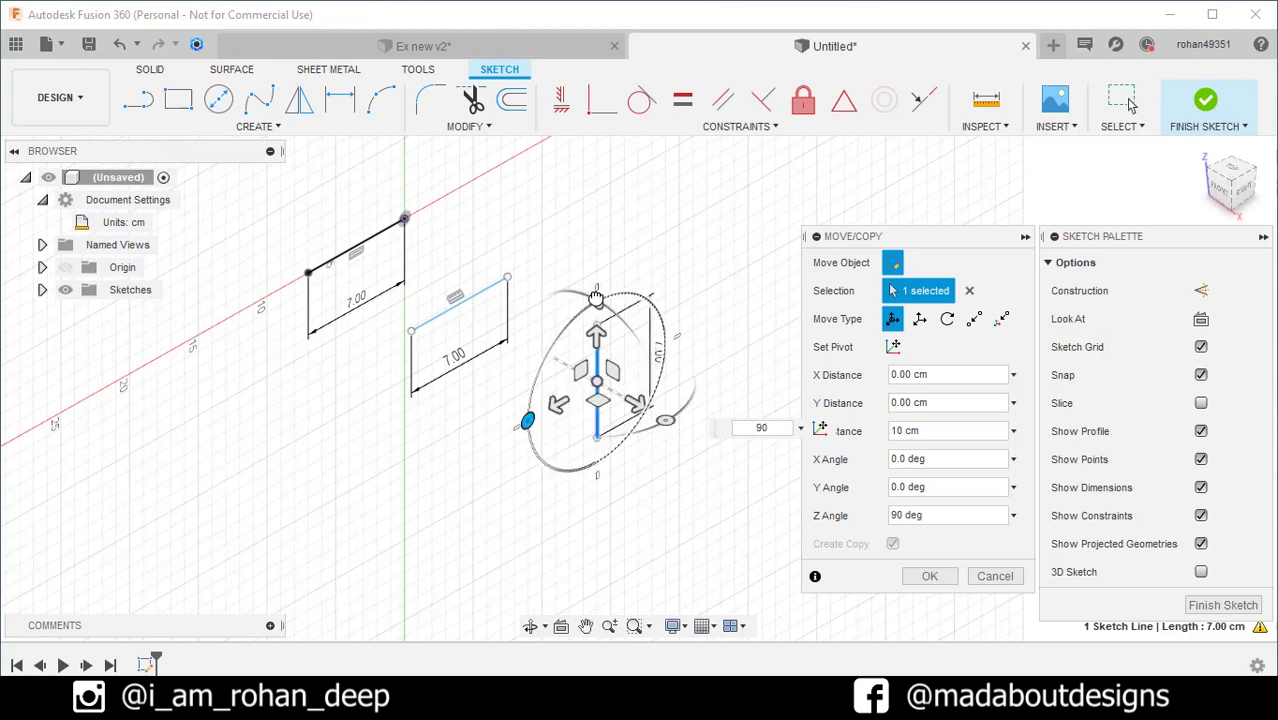
# - Copy the vertical line a further 7.5 cm along Z and confirm the move
pyautogui.click(971, 291)
pyautogui.moveTo(665, 275); pyautogui.dragTo(590, 262, button='middle')
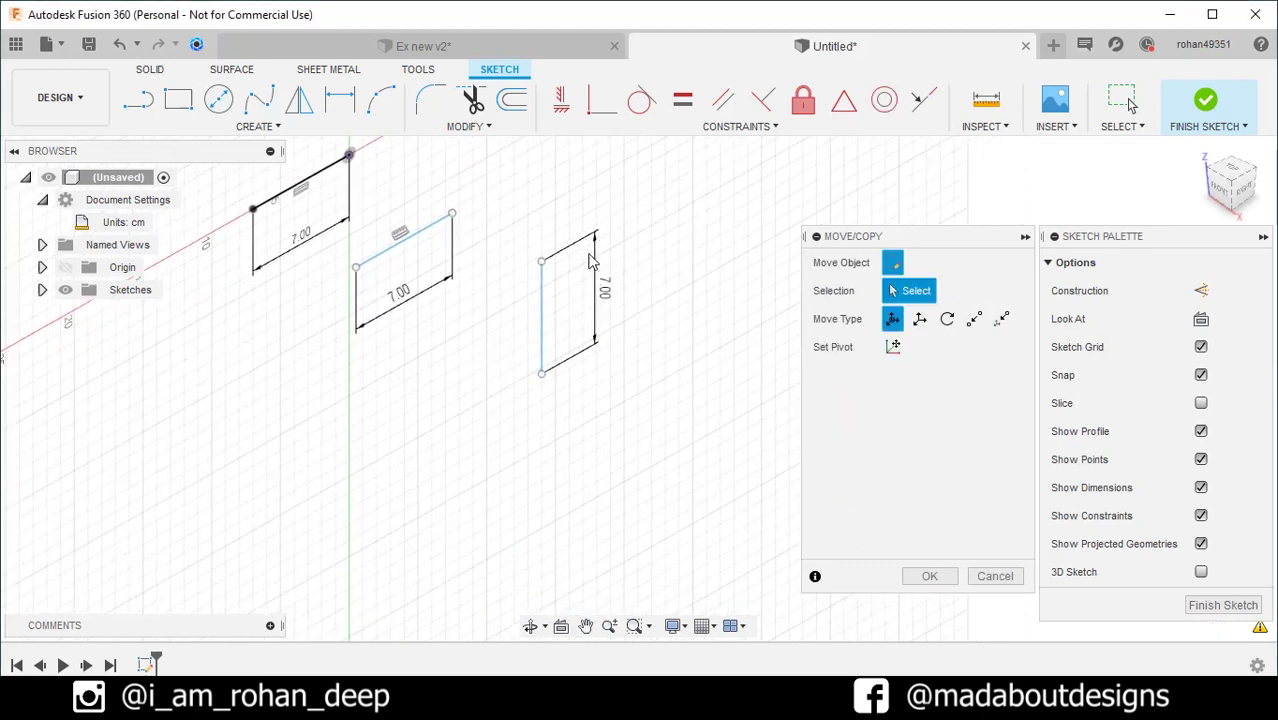
pyautogui.click(546, 303)
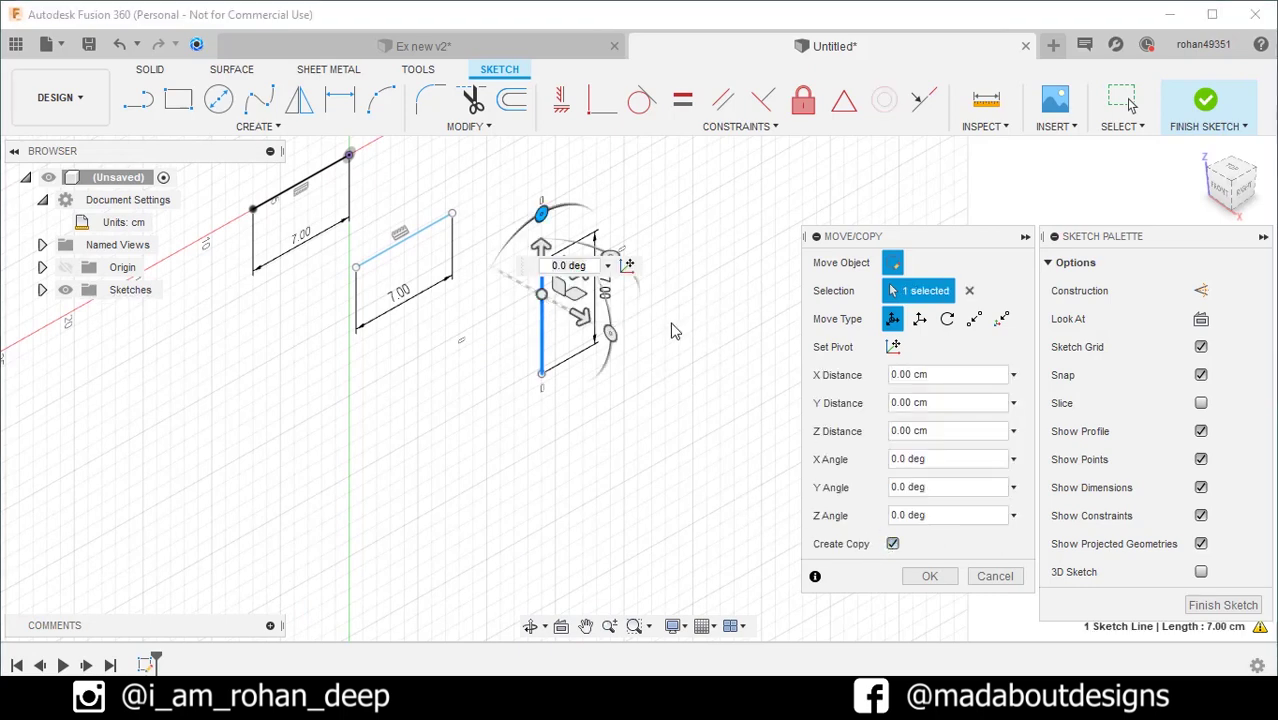
pyautogui.click(580, 318)
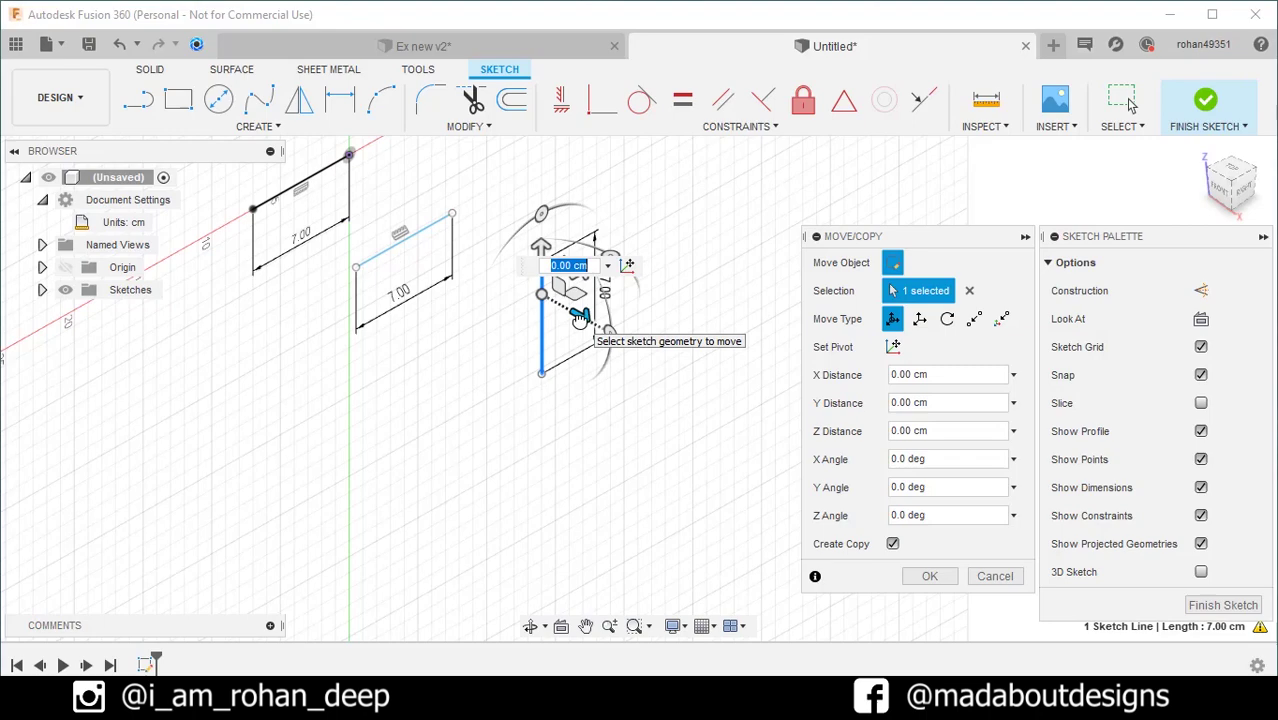
pyautogui.write('7.5')
pyautogui.press('Return')
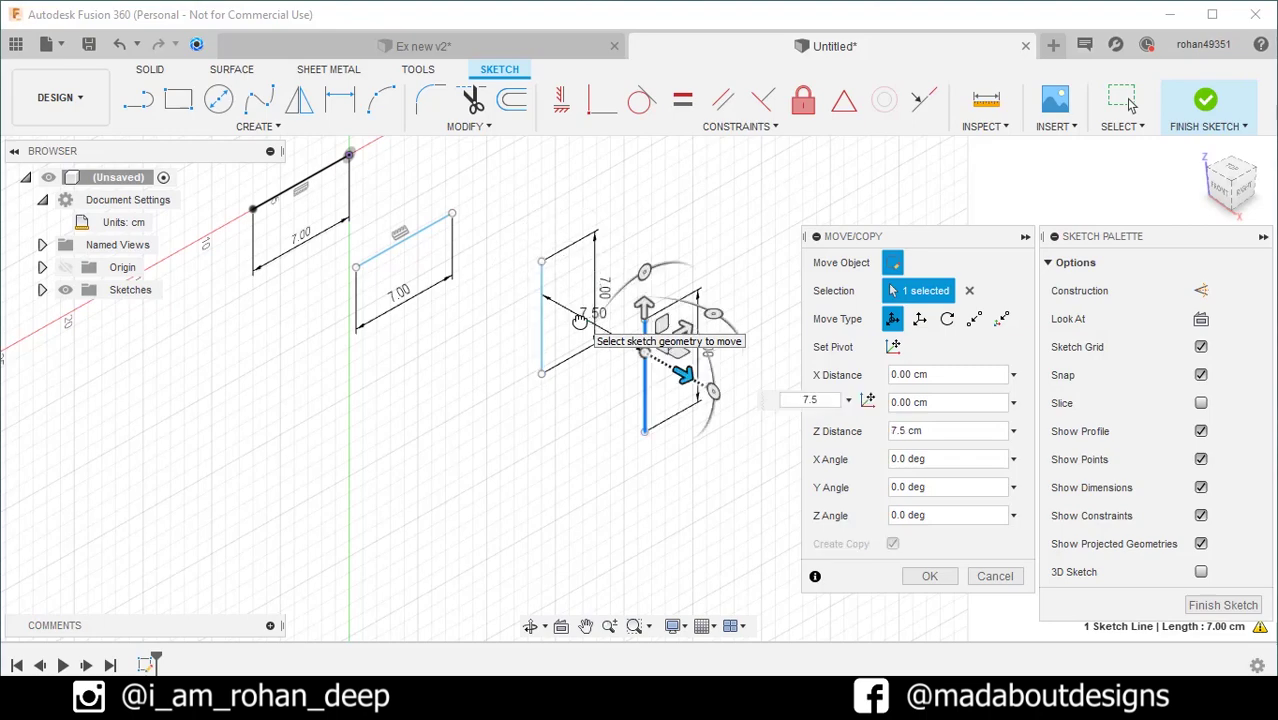
pyautogui.click(928, 576)
# - Check the four stepped lines from the Right view, then return to a 3D angle
pyautogui.moveTo(779, 451)
pyautogui.keyDown('shift'); pyautogui.mouseDown(button='middle')
pyautogui.moveTo(633, 359)
pyautogui.moveTo(773, 471)
pyautogui.mouseUp(button='middle'); pyautogui.keyUp('shift')
pyautogui.click(1231, 186)
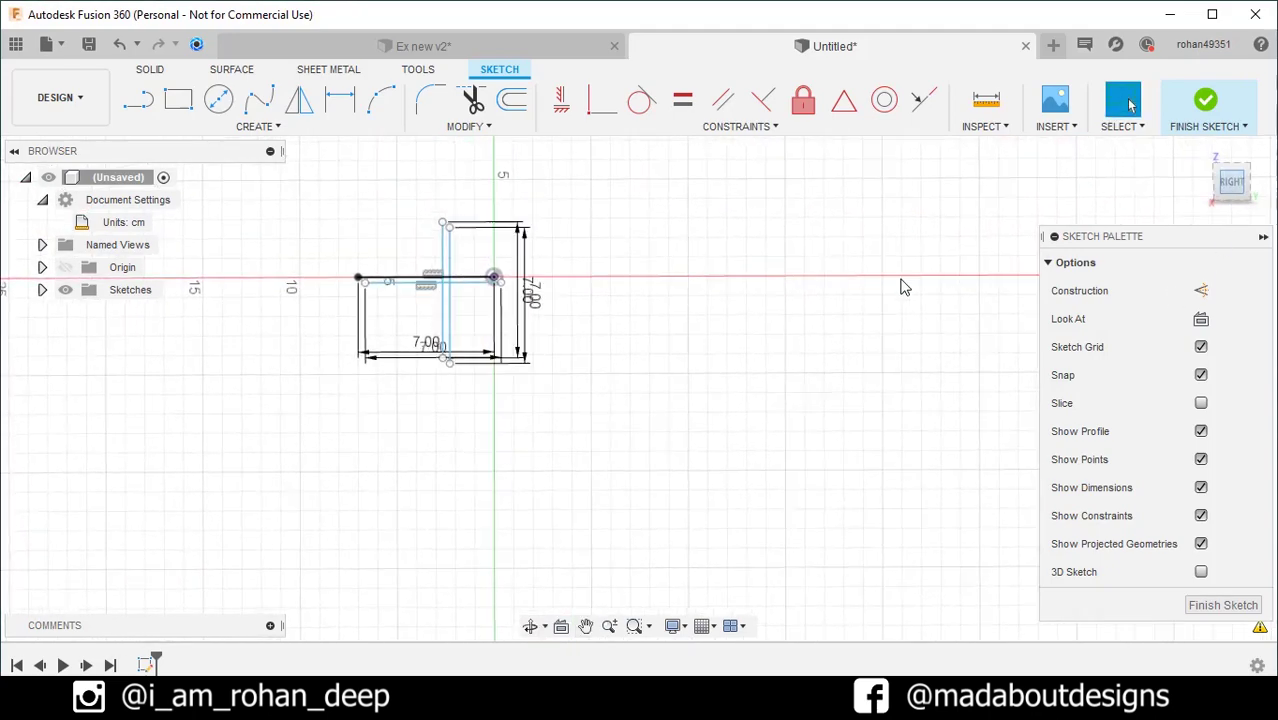
pyautogui.moveTo(600, 333)
pyautogui.keyDown('shift'); pyautogui.mouseDown(button='middle')
pyautogui.moveTo(684, 385)
pyautogui.moveTo(730, 357)
pyautogui.mouseUp(button='middle'); pyautogui.keyUp('shift')
# - Finish the four-line sketch and start a new 3D sketch on the front origin plane
pyautogui.click(1203, 101)
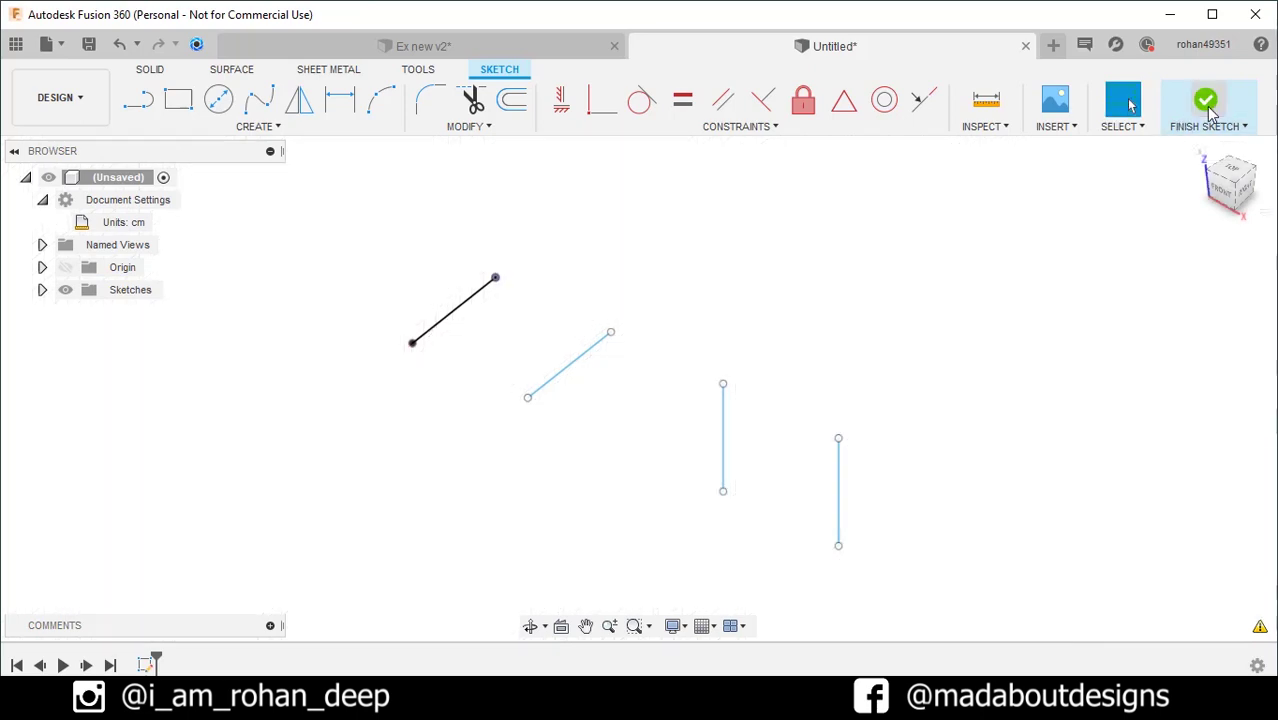
pyautogui.moveTo(944, 322); pyautogui.dragTo(862, 280, button='middle')
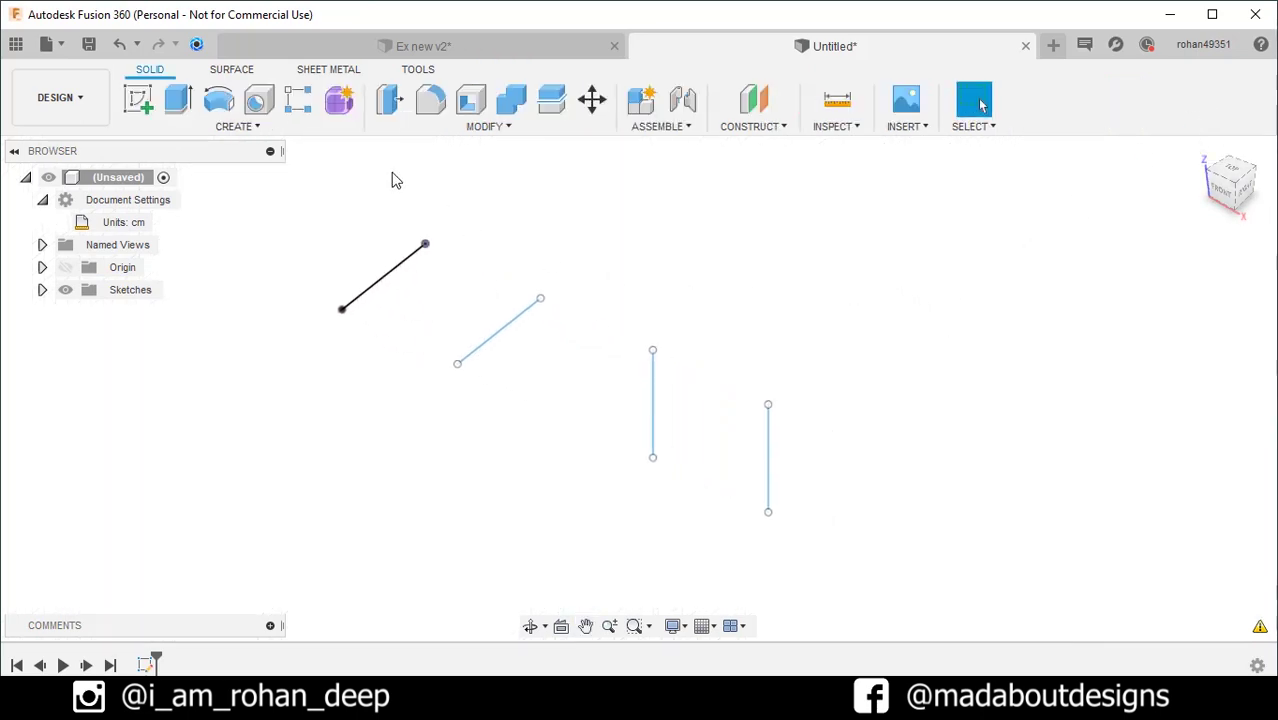
pyautogui.click(141, 104)
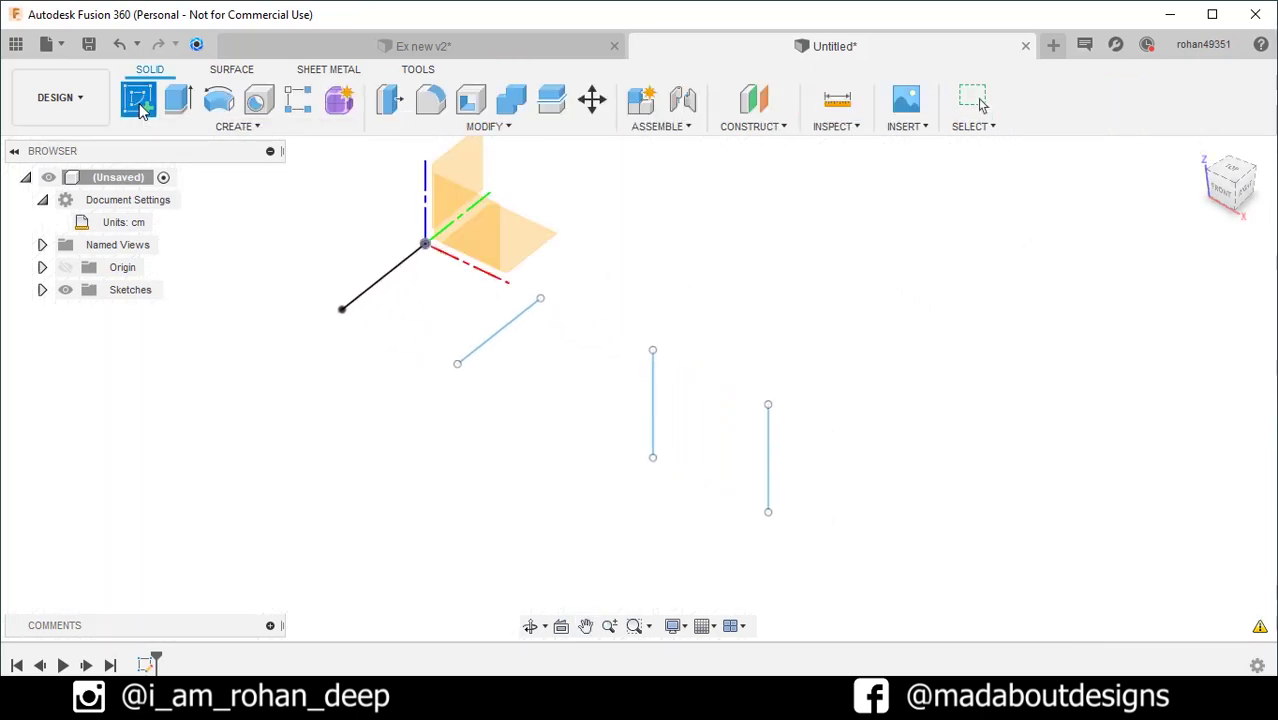
pyautogui.click(467, 226)
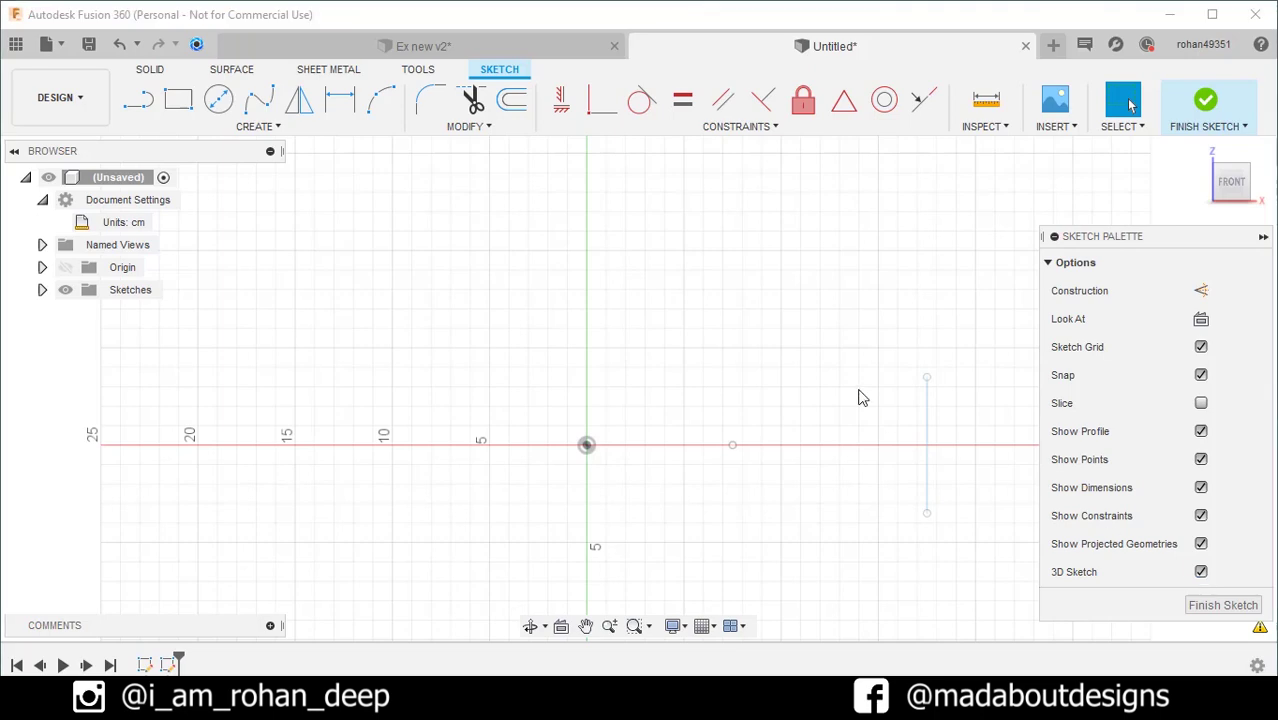
pyautogui.moveTo(862, 398)
pyautogui.keyDown('shift'); pyautogui.mouseDown(button='middle')
pyautogui.moveTo(827, 357)
pyautogui.moveTo(802, 354)
pyautogui.moveTo(747, 391)
pyautogui.moveTo(740, 413)
pyautogui.moveTo(608, 337)
pyautogui.mouseUp(button='middle'); pyautogui.keyUp('shift')
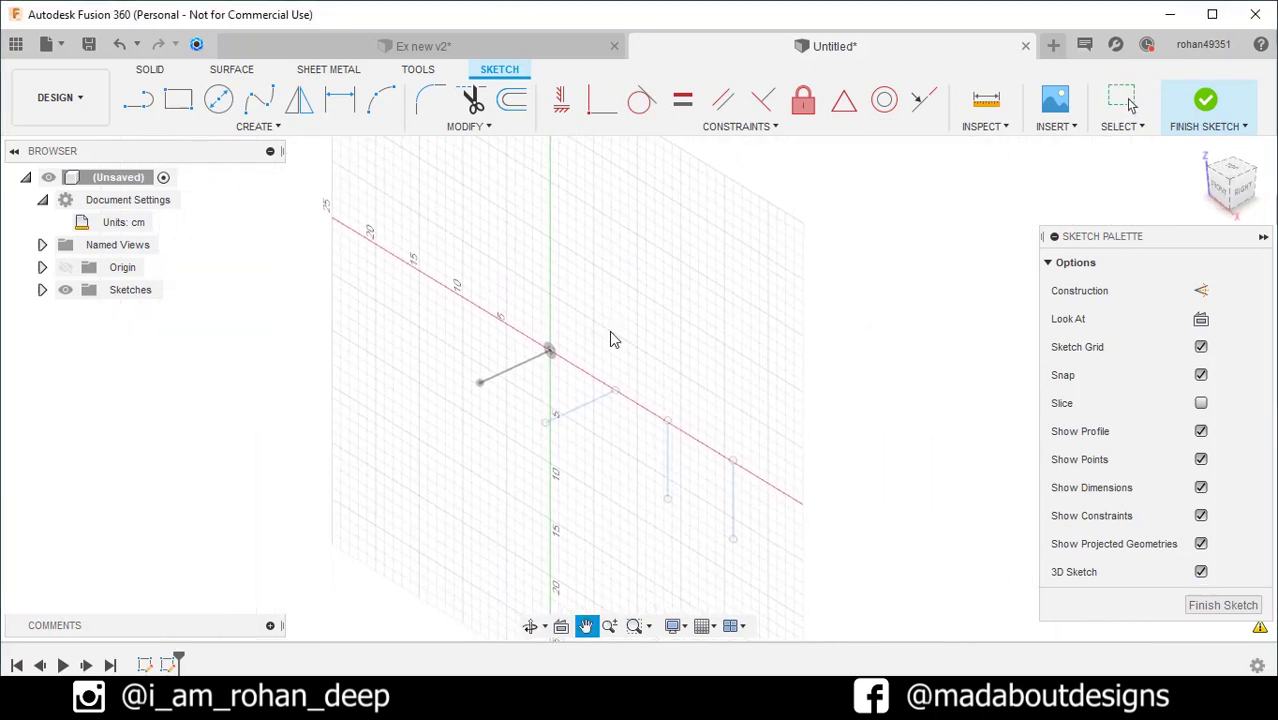
# - Draw two parallel 7.5 cm lines at the left end, from the origin and the upper guide point
pyautogui.click(138, 99)
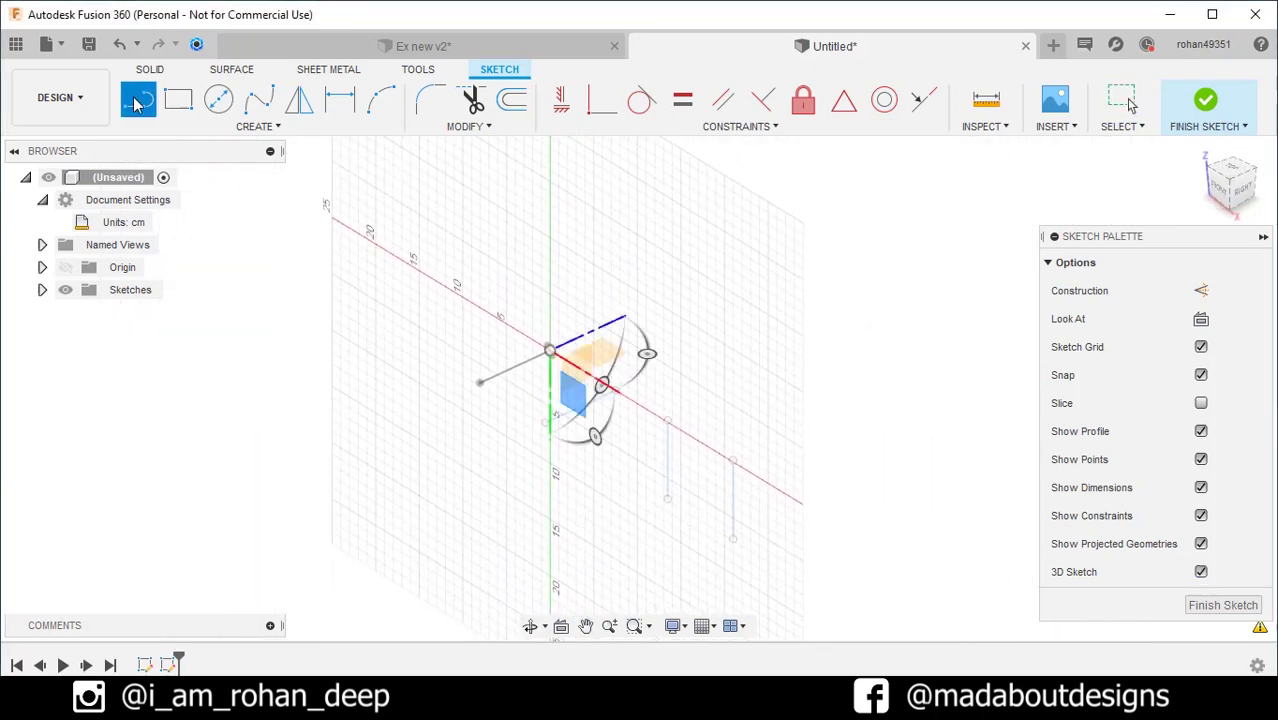
pyautogui.click(480, 385)
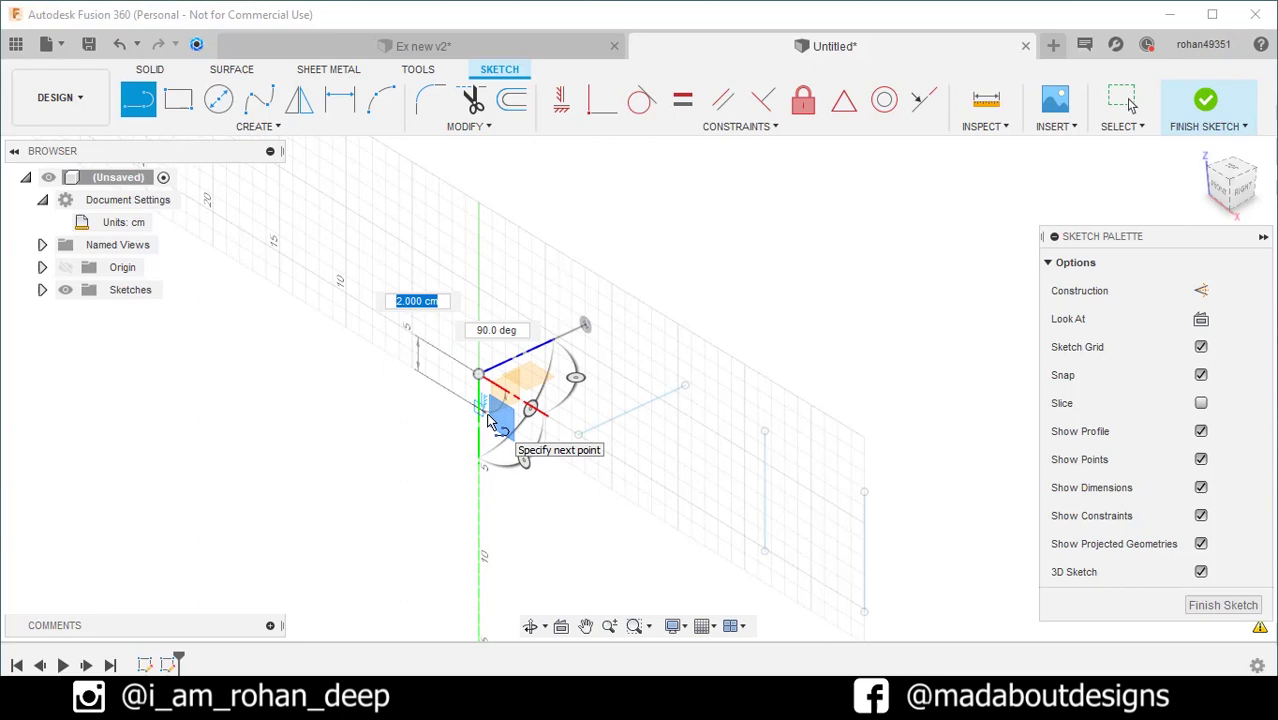
pyautogui.click(579, 441)
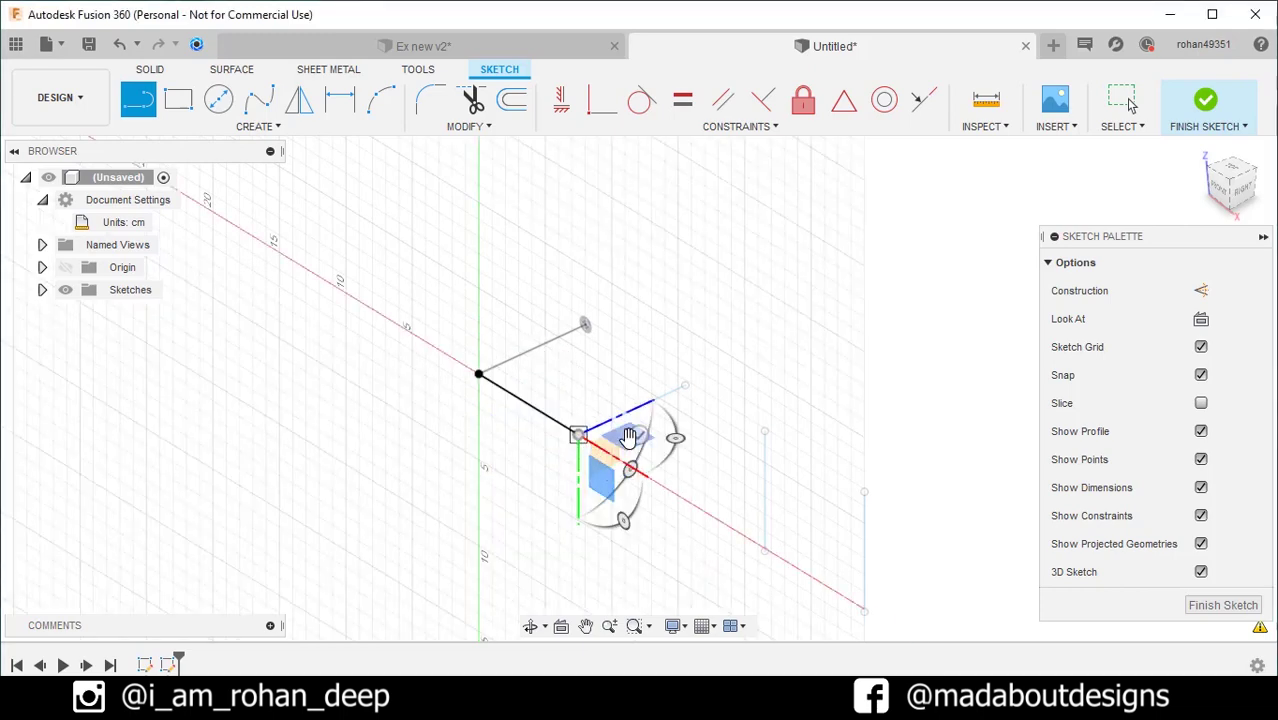
pyautogui.click(585, 325)
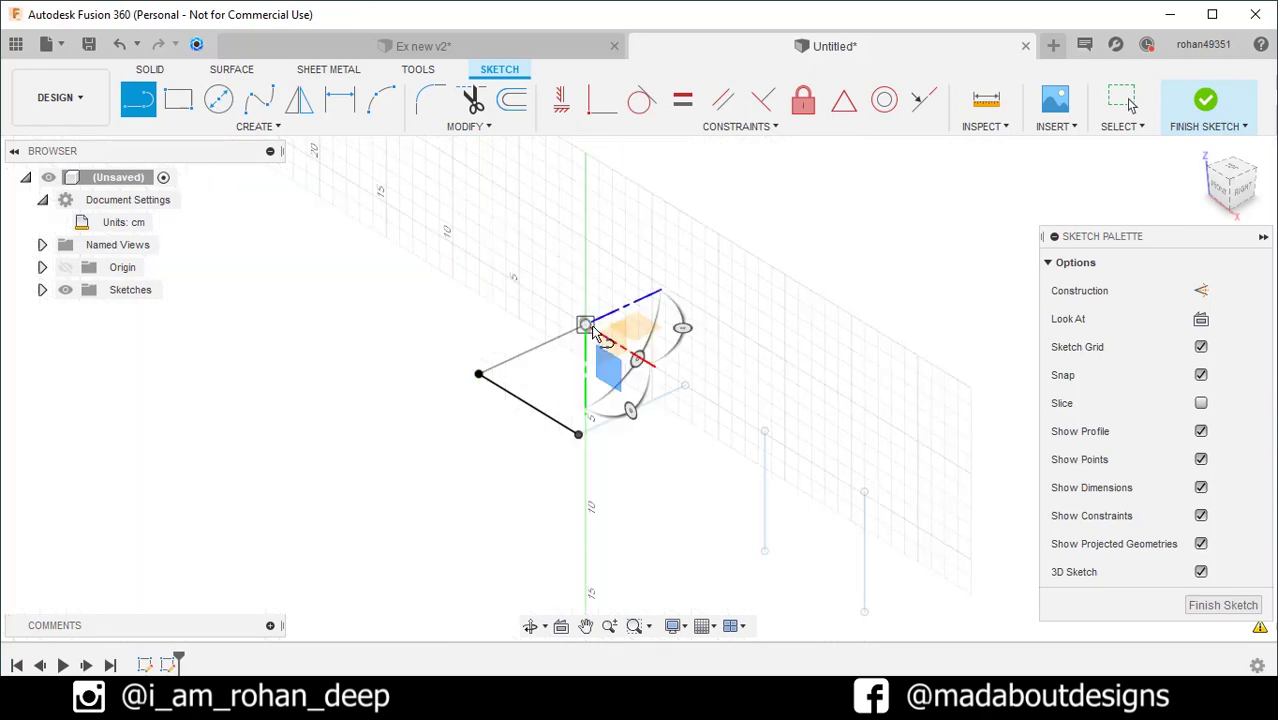
pyautogui.click(684, 386)
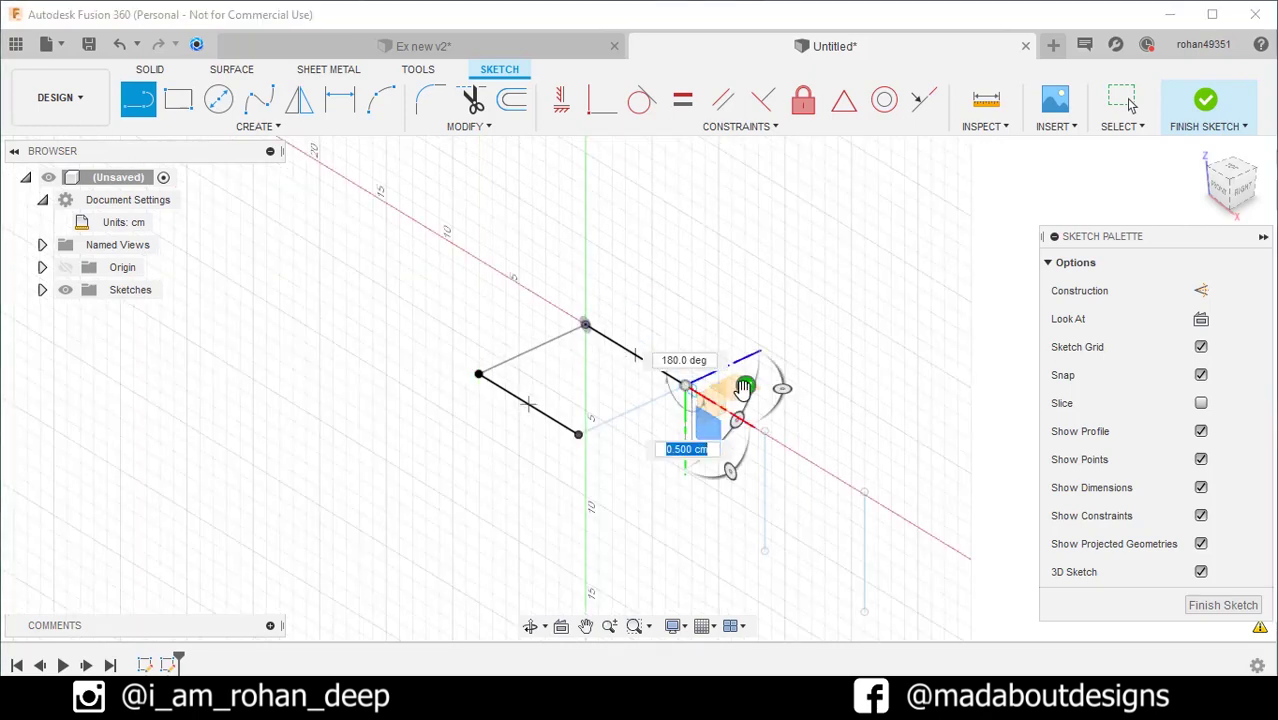
# - Draw two parallel 7.5 cm lines from the upper and lower right guide points
pyautogui.moveTo(664, 297); pyautogui.dragTo(610, 235, button='middle')
pyautogui.press('l')
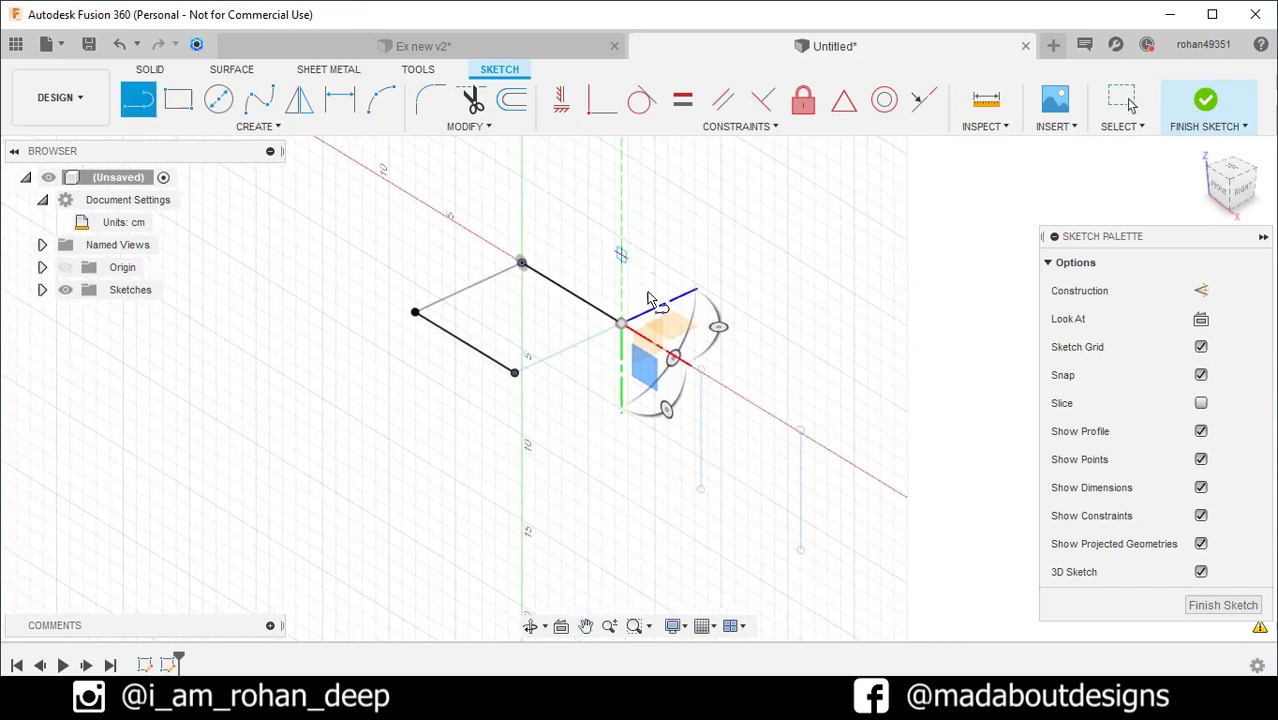
pyautogui.click(702, 371)
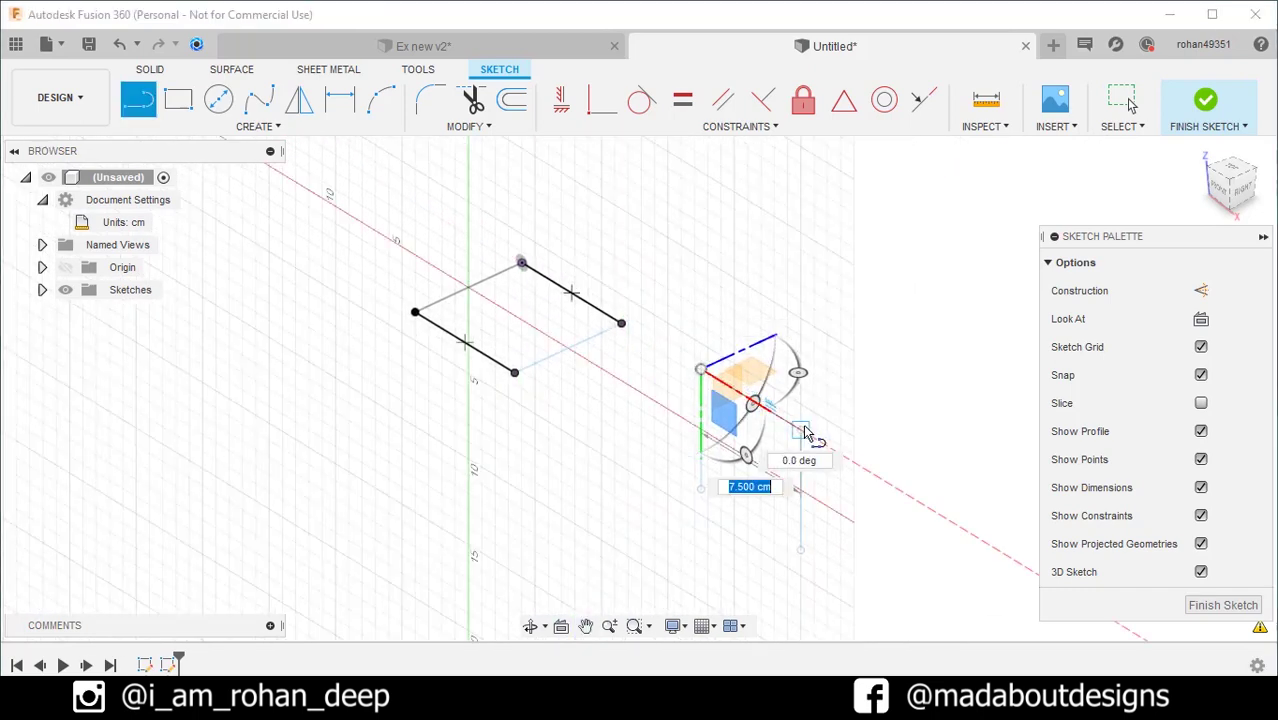
pyautogui.click(800, 430)
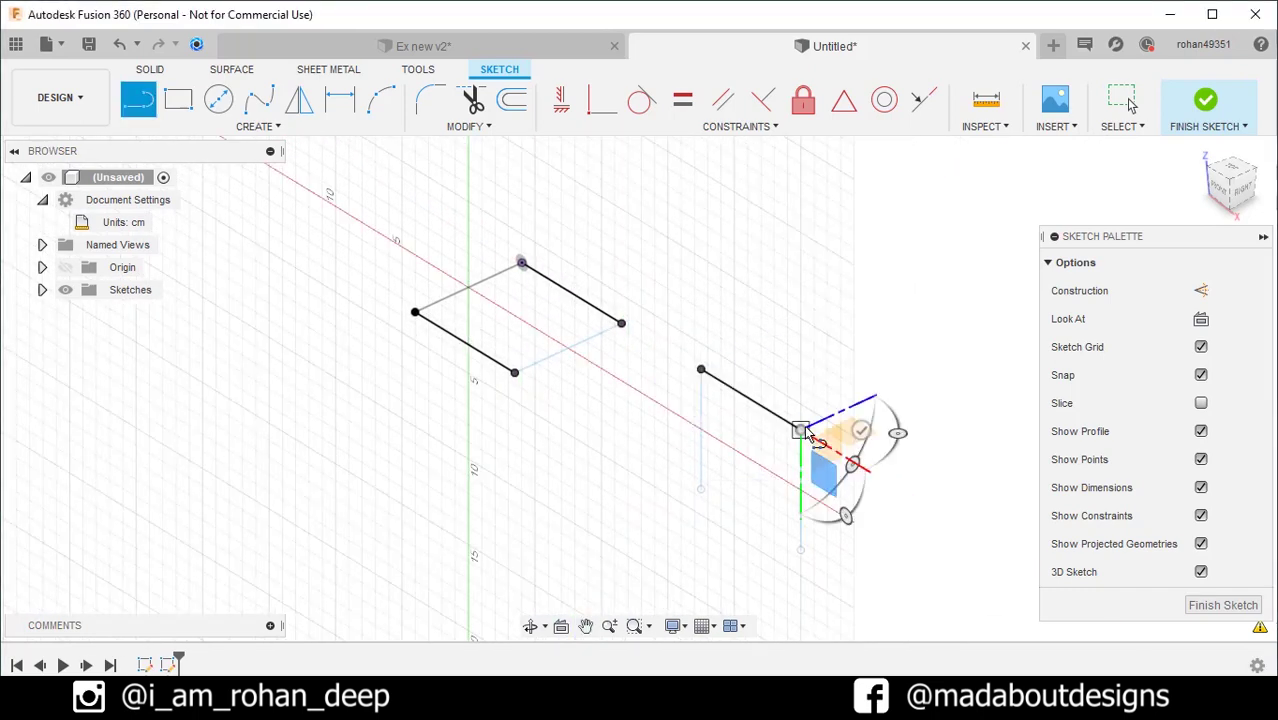
pyautogui.click(701, 489)
pyautogui.click(801, 550)
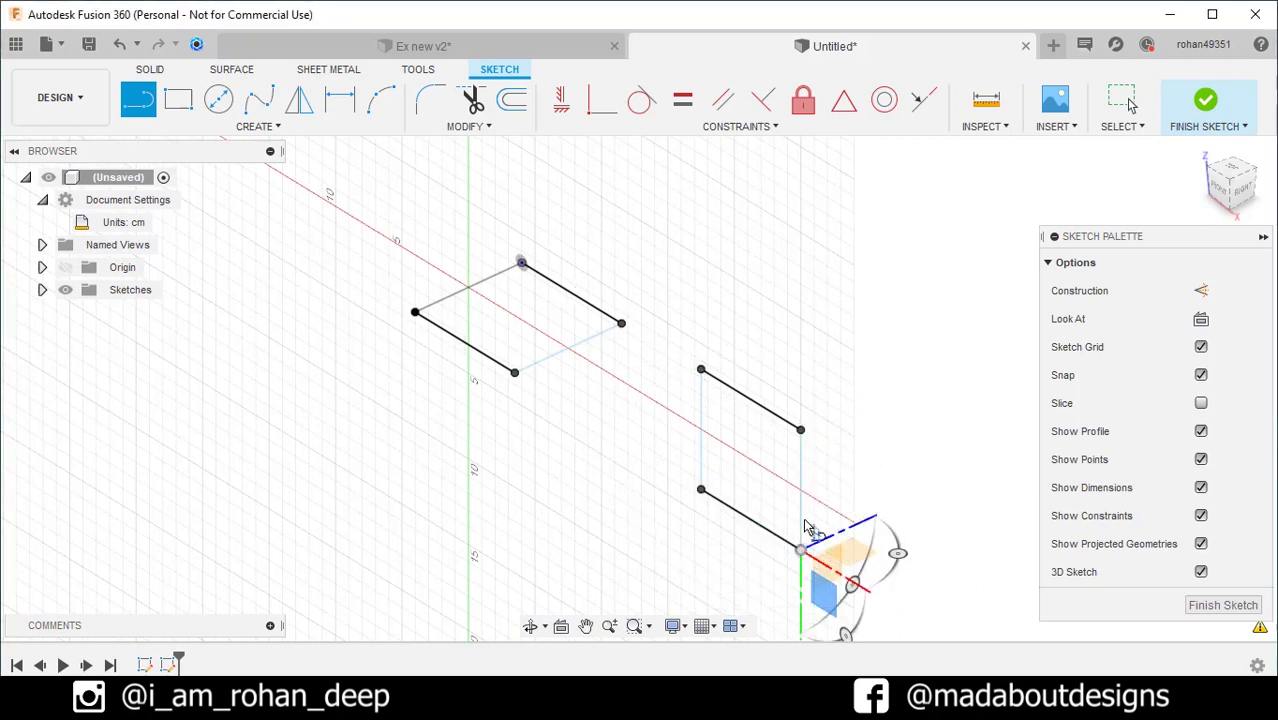
# - Draw two fit-point splines linking the left and right edge pairs across the link
pyautogui.click(268, 134)
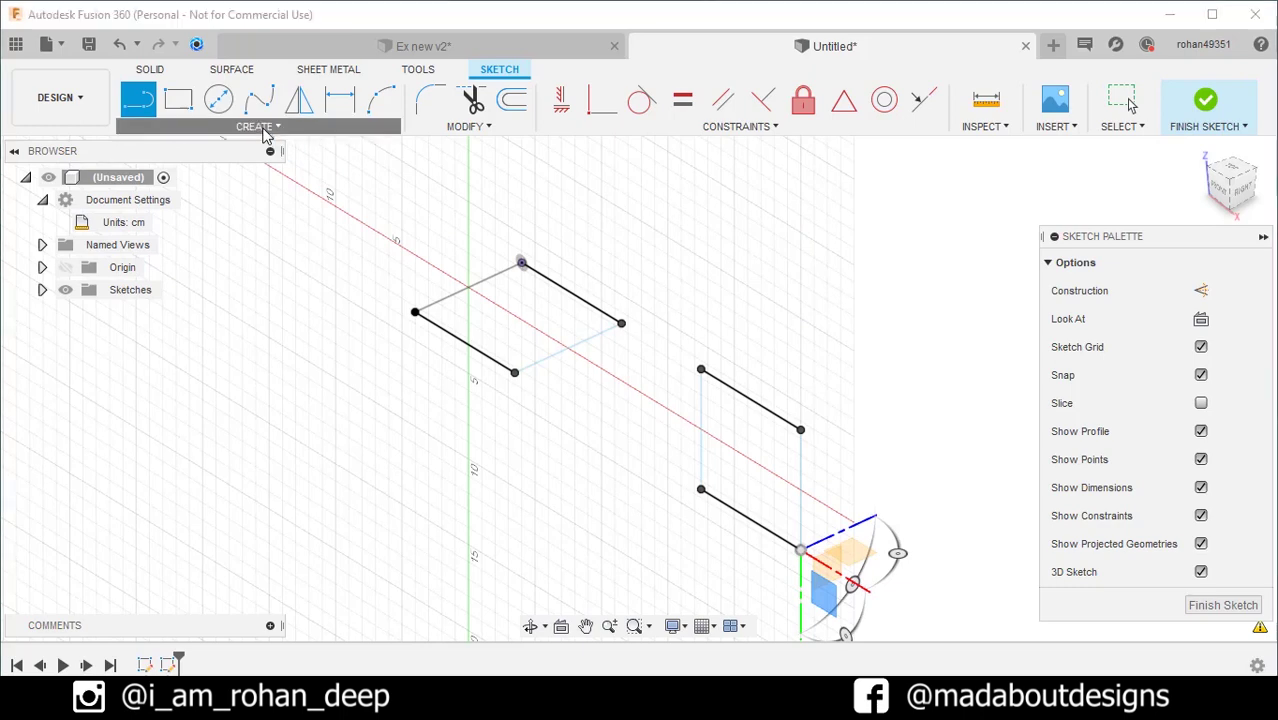
pyautogui.moveTo(197, 302)
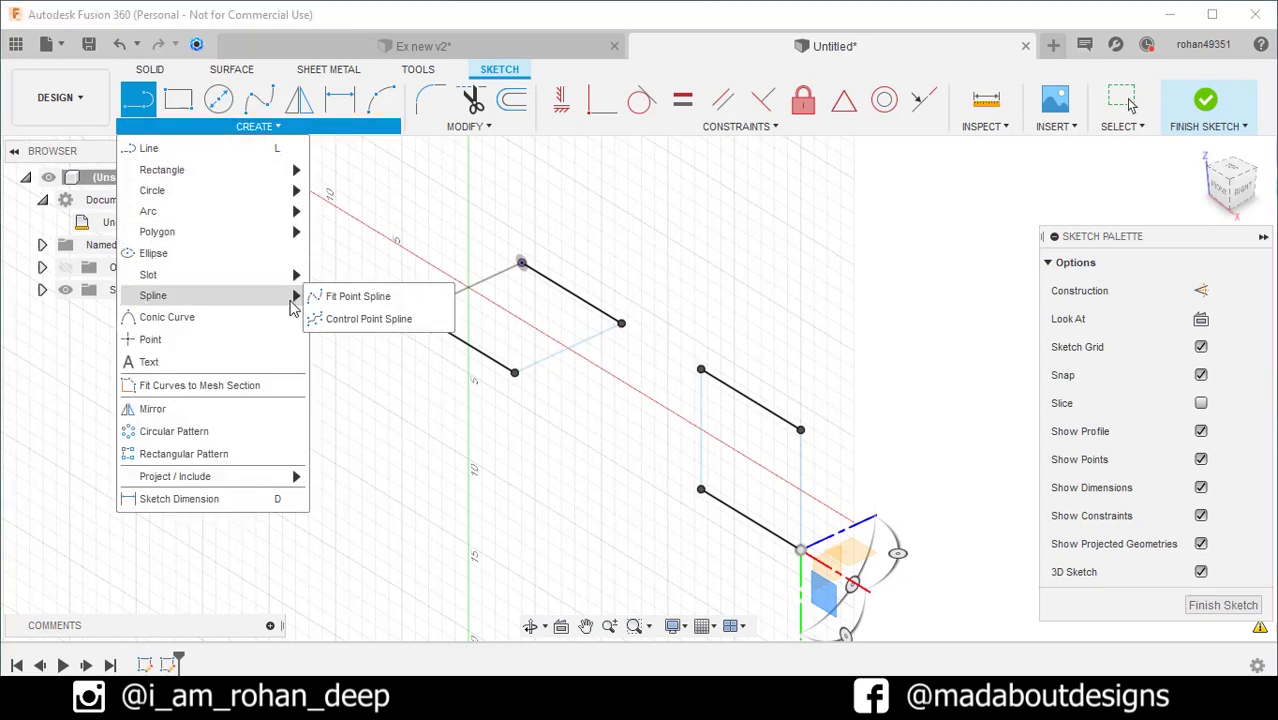
pyautogui.click(345, 296)
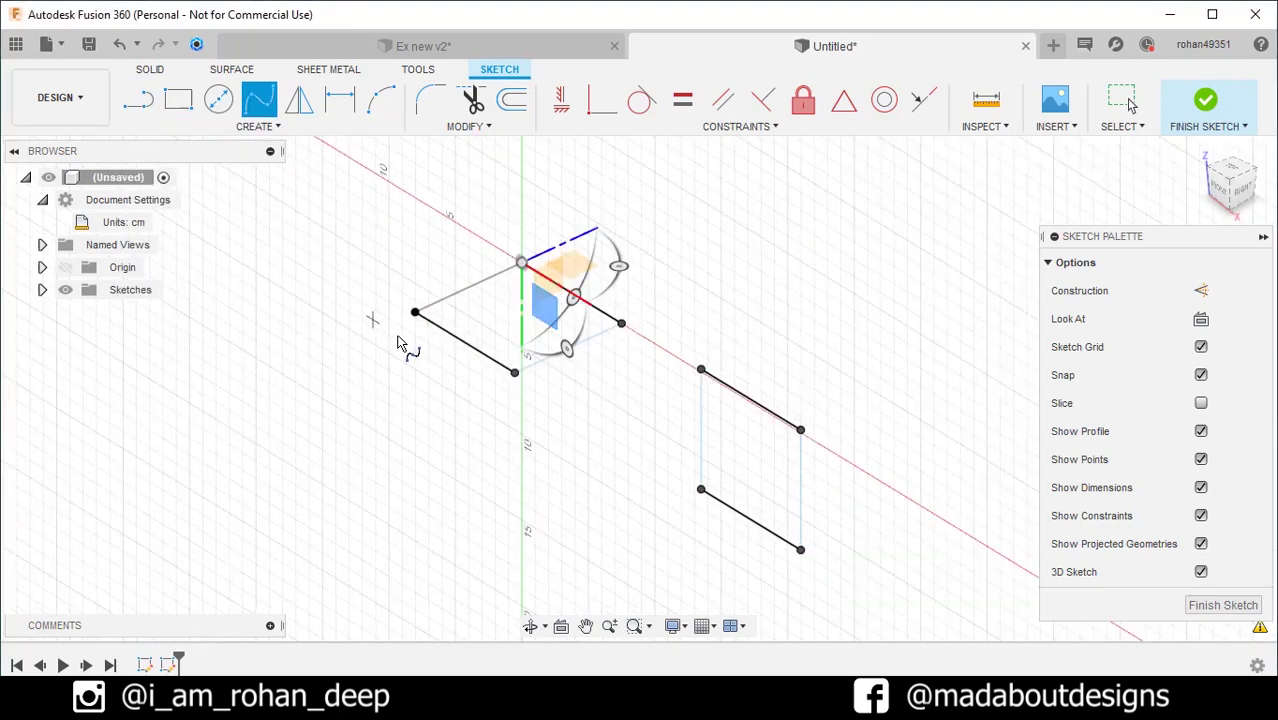
pyautogui.click(514, 374)
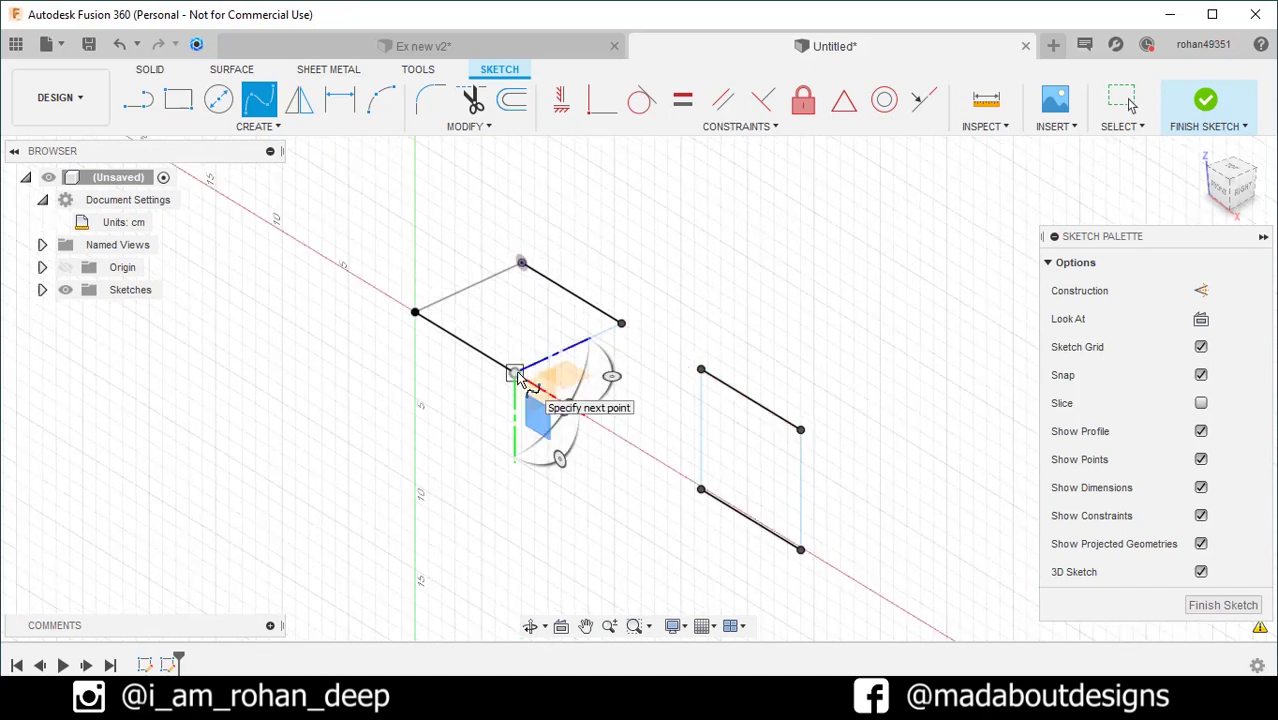
pyautogui.click(701, 490)
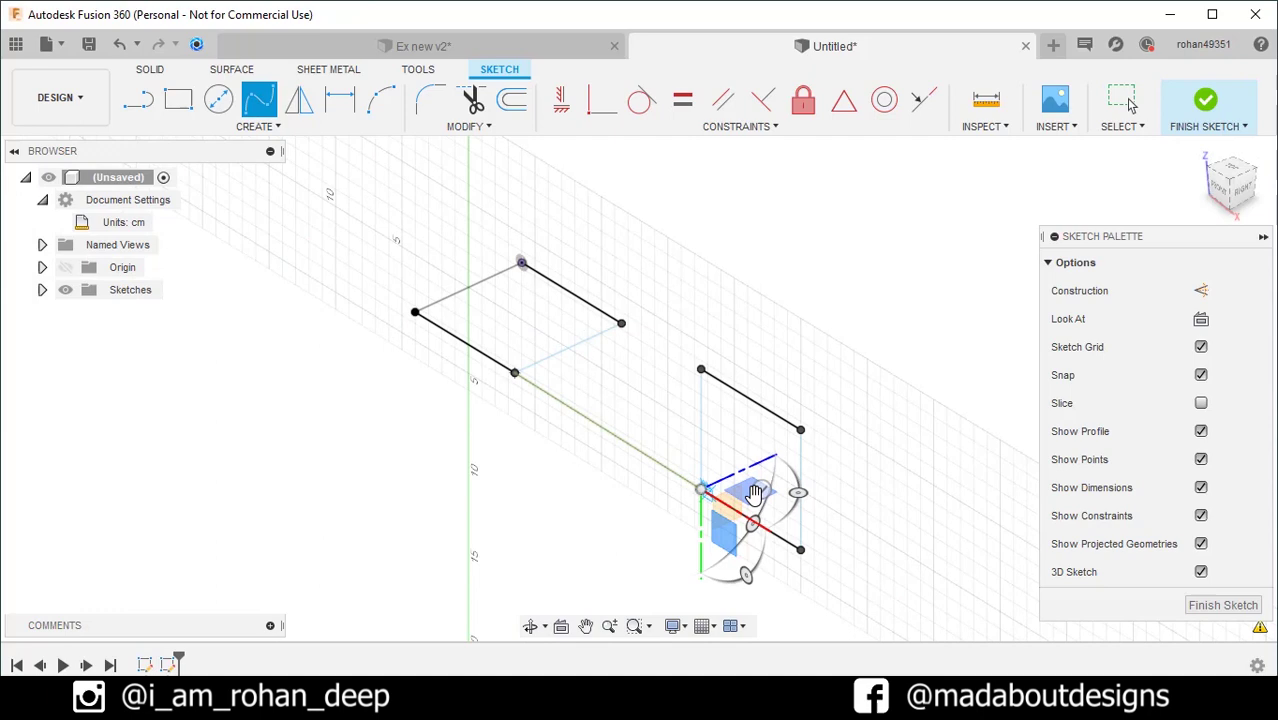
pyautogui.click(761, 490)
pyautogui.click(621, 326)
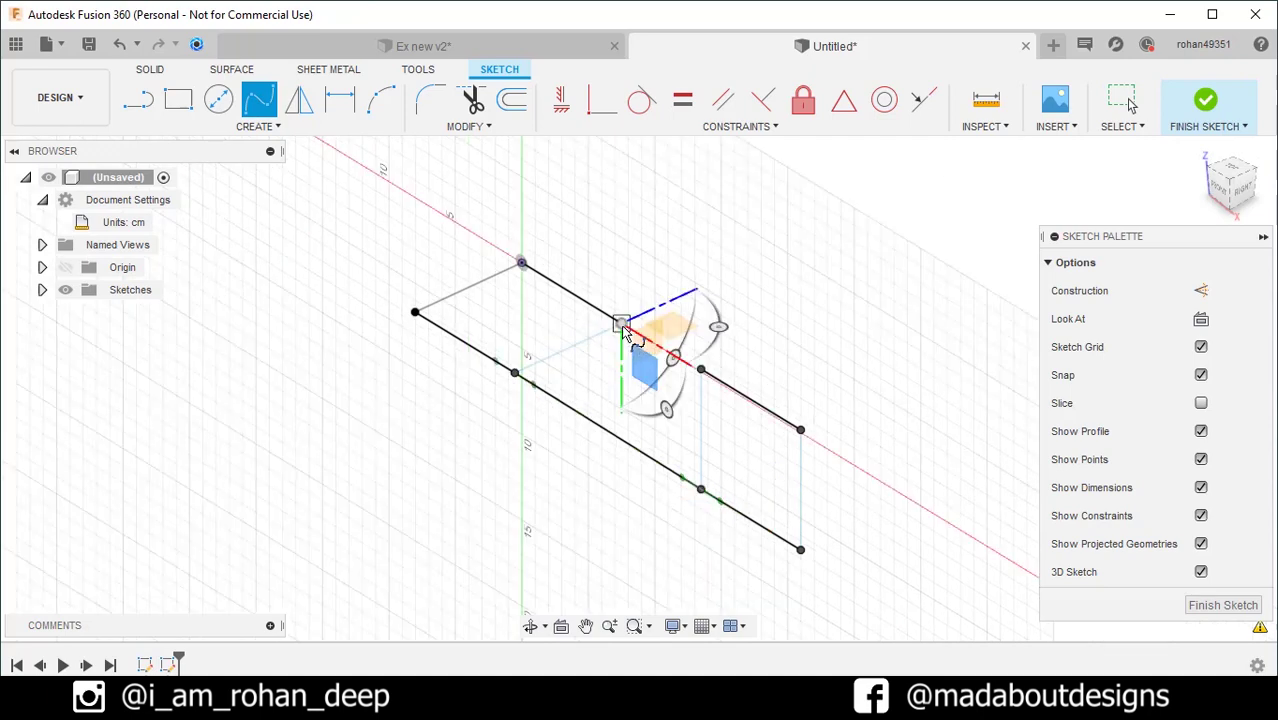
pyautogui.click(703, 371)
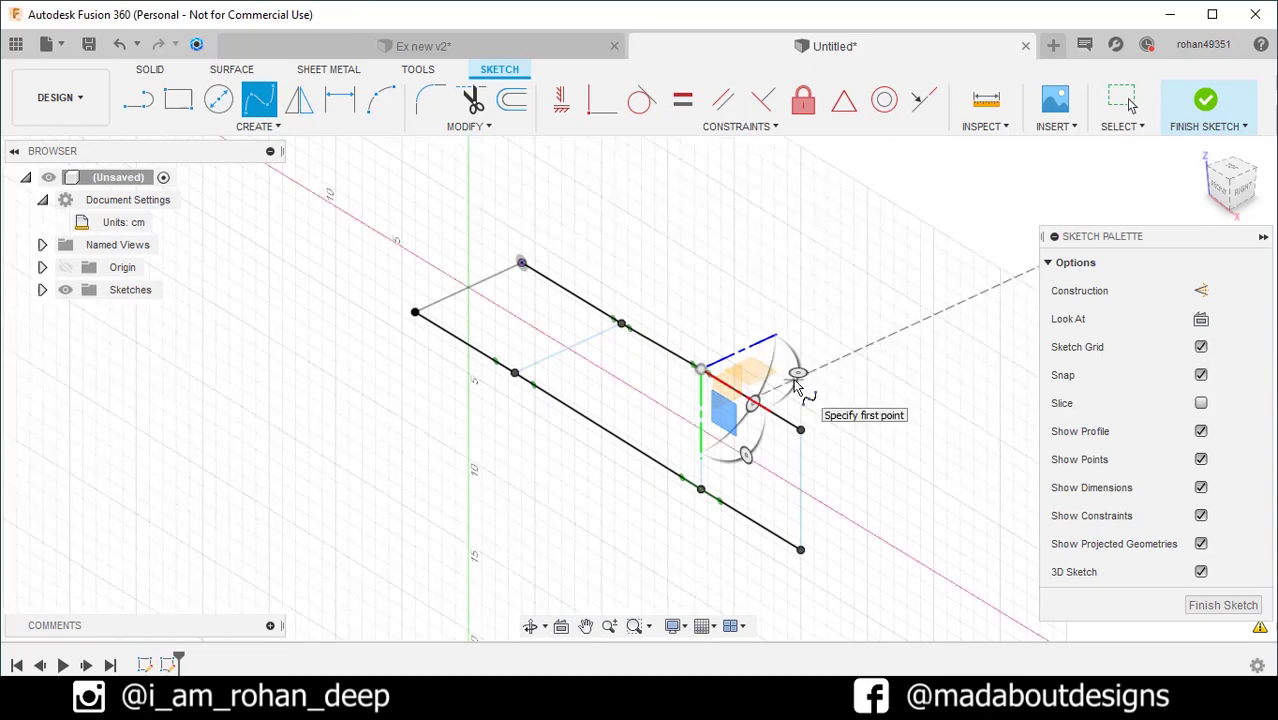
pyautogui.press('Escape')
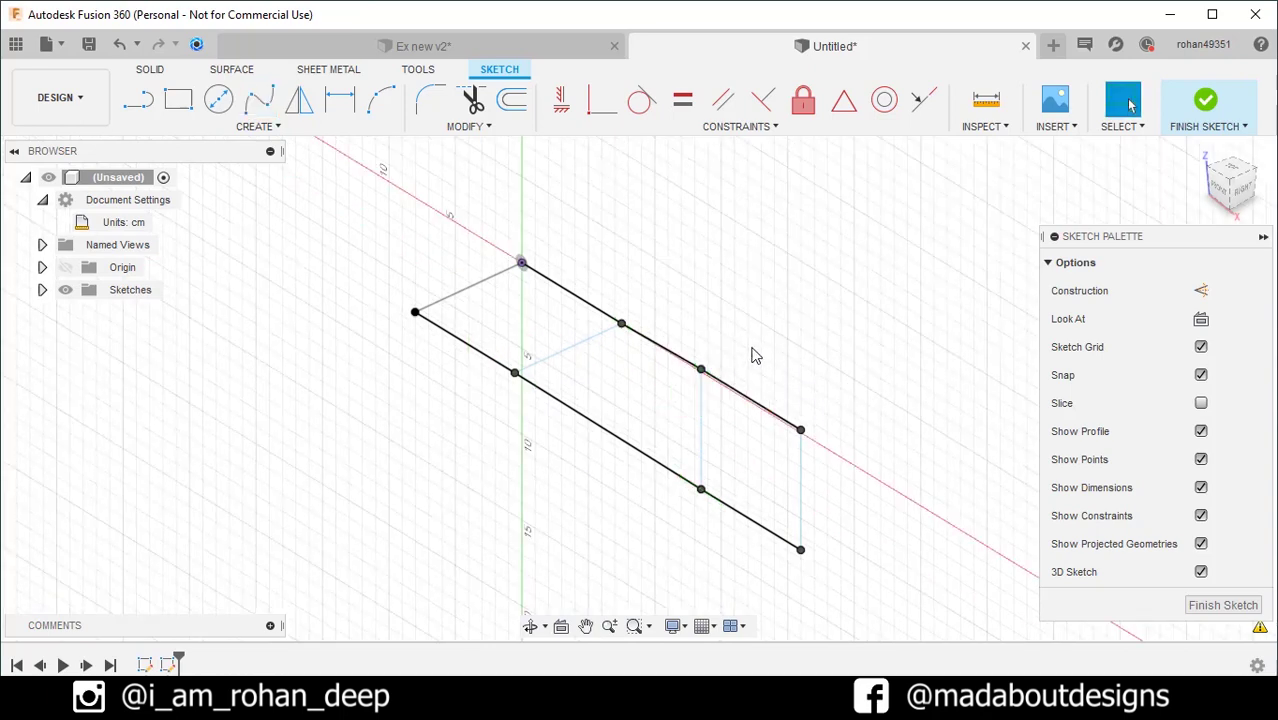
pyautogui.moveTo(753, 356)
pyautogui.keyDown('shift'); pyautogui.mouseDown(button='middle')
pyautogui.moveTo(779, 297)
pyautogui.moveTo(813, 271)
pyautogui.mouseUp(button='middle'); pyautogui.keyUp('shift')
# - Constrain the upper spline's right tangent handle horizontal
pyautogui.click(1228, 180)
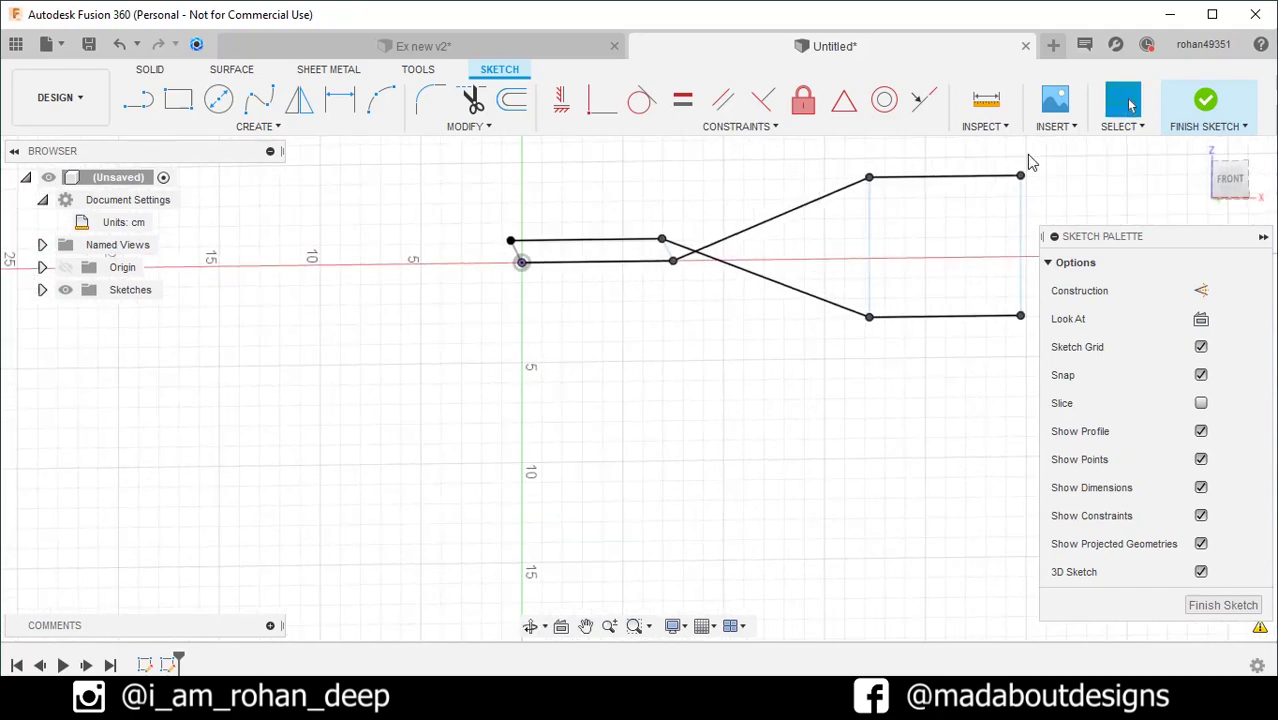
pyautogui.moveTo(979, 271); pyautogui.dragTo(575, 300, button='middle')
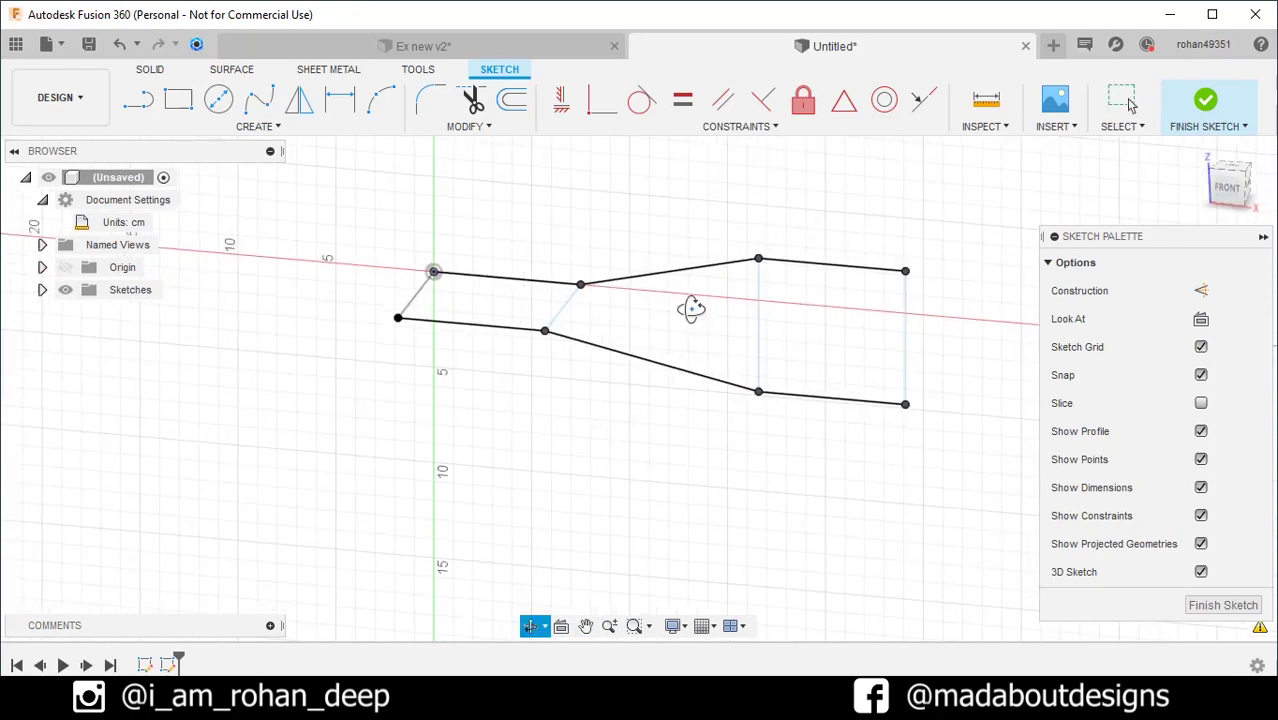
pyautogui.moveTo(685, 305)
pyautogui.keyDown('shift'); pyautogui.mouseDown(button='middle')
pyautogui.moveTo(613, 305)
pyautogui.moveTo(665, 325)
pyautogui.moveTo(676, 311)
pyautogui.mouseUp(button='middle'); pyautogui.keyUp('shift')
pyautogui.click(662, 297)
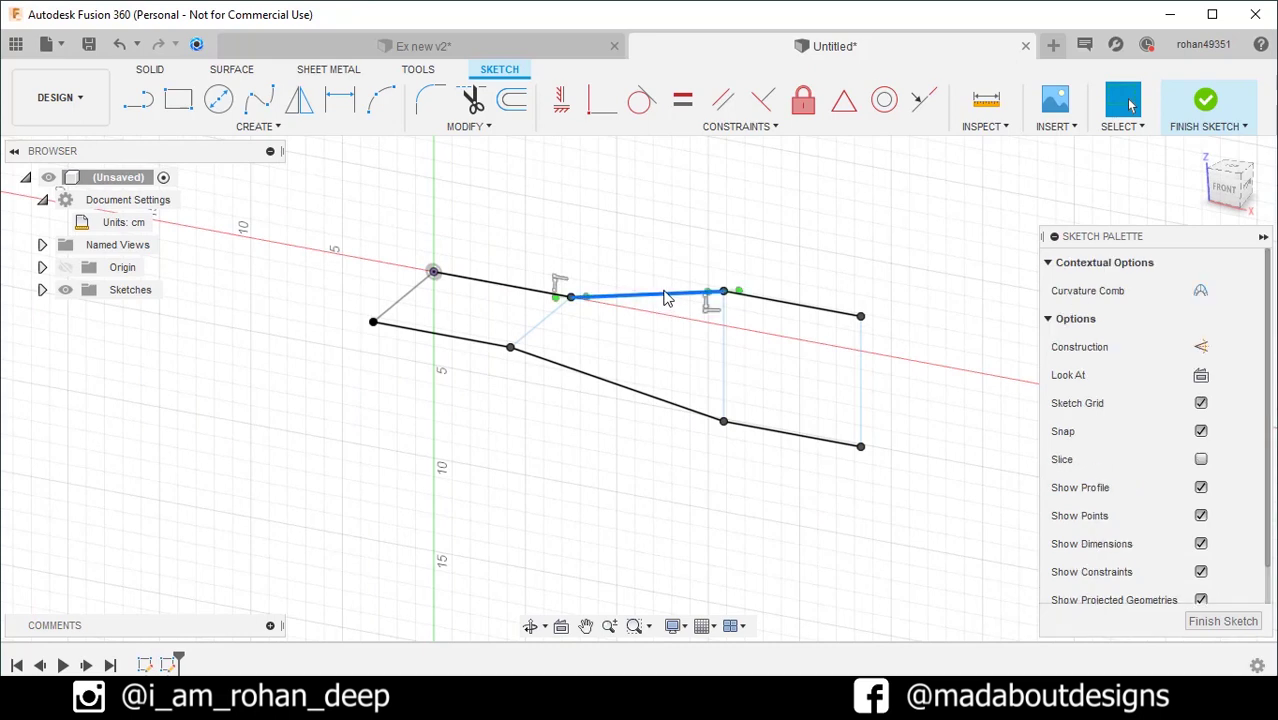
pyautogui.scroll(3, 665, 298)
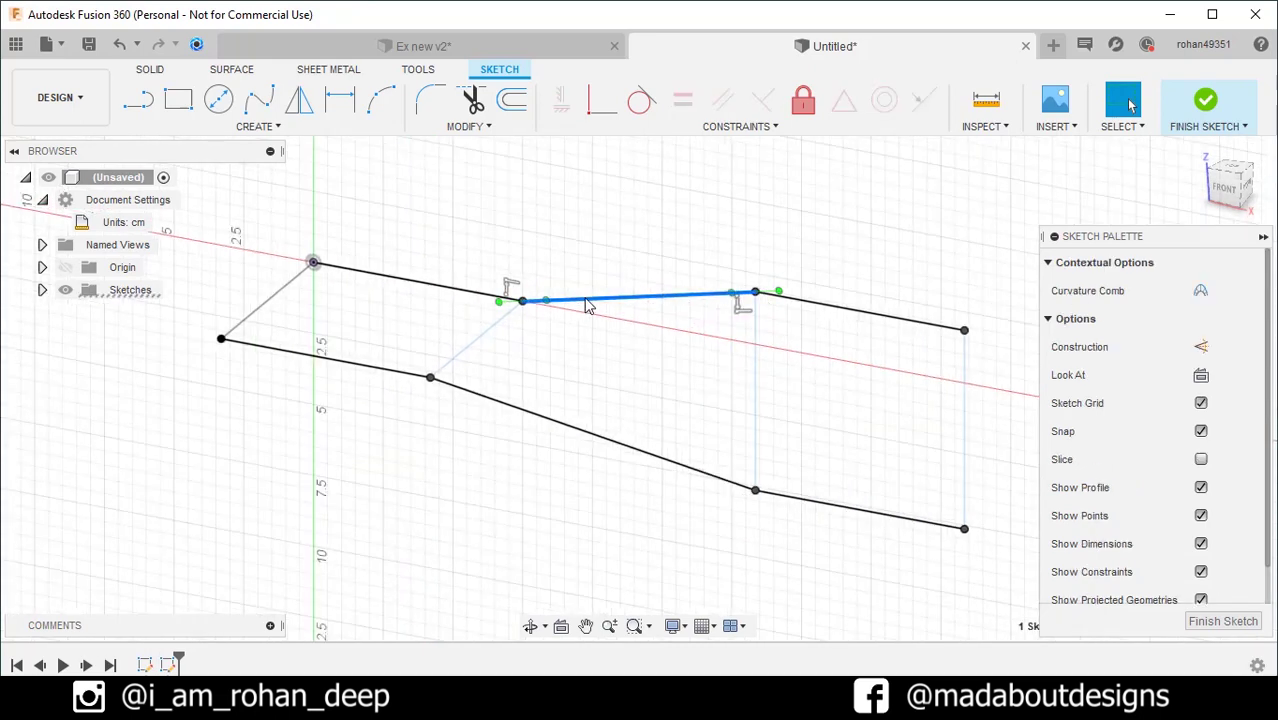
pyautogui.click(772, 297)
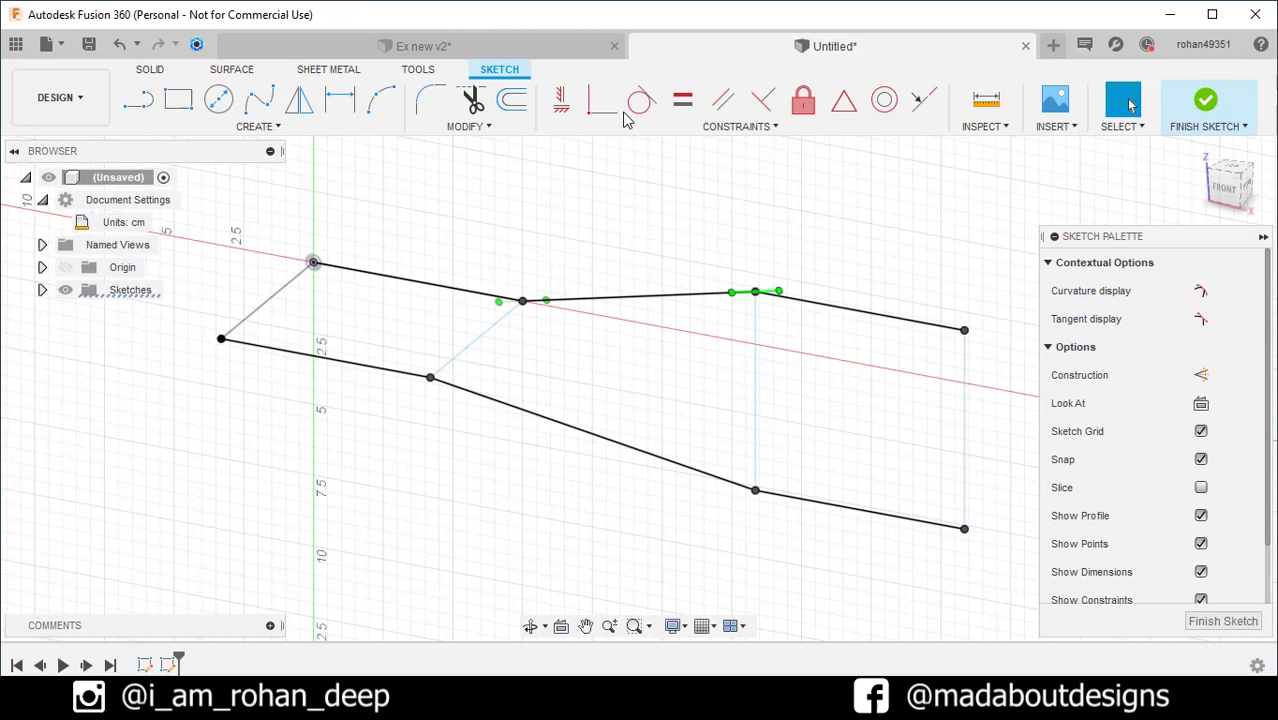
pyautogui.click(561, 100)
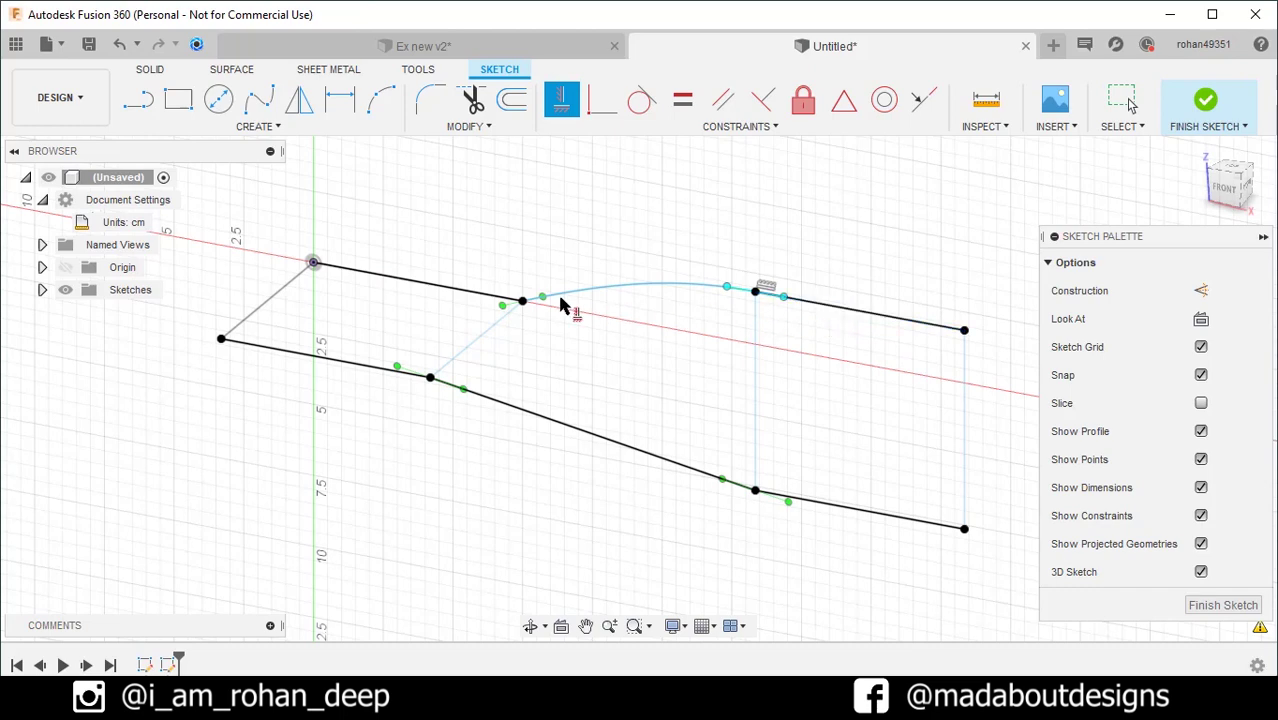
# - Constrain the remaining three spline tangent handles horizontal and inspect the smooth curves
pyautogui.click(508, 306)
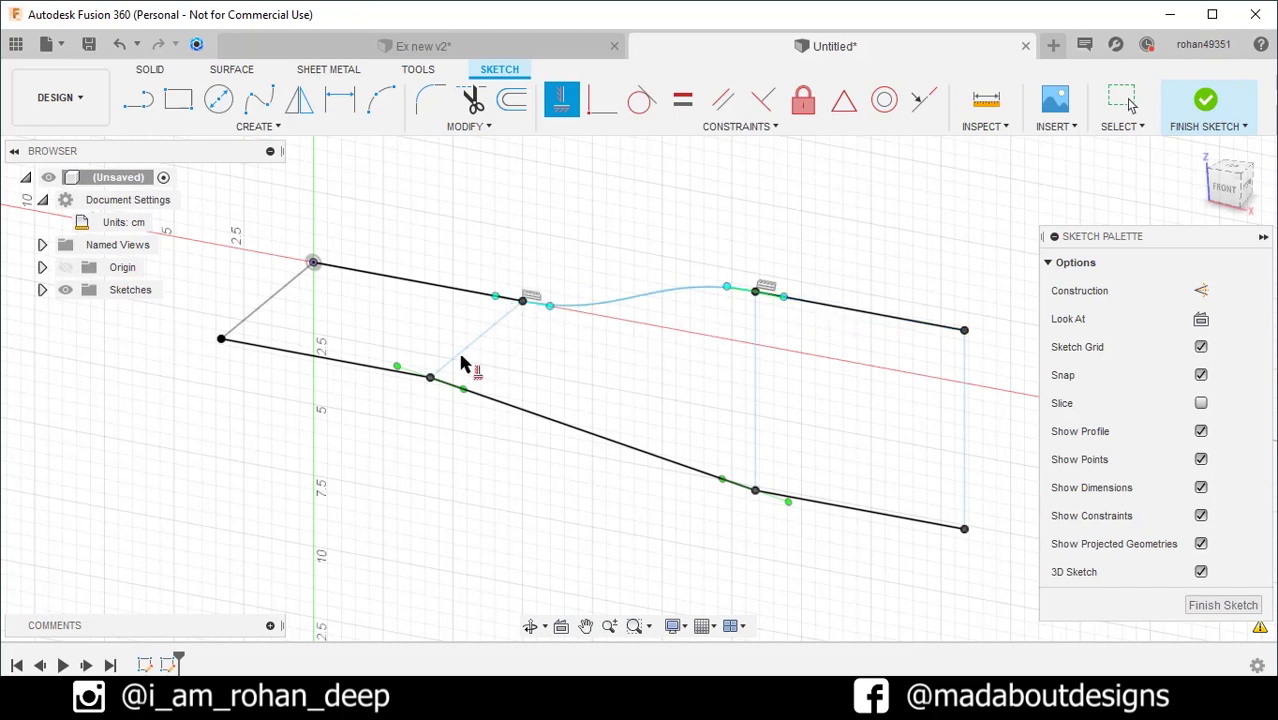
pyautogui.click(421, 373)
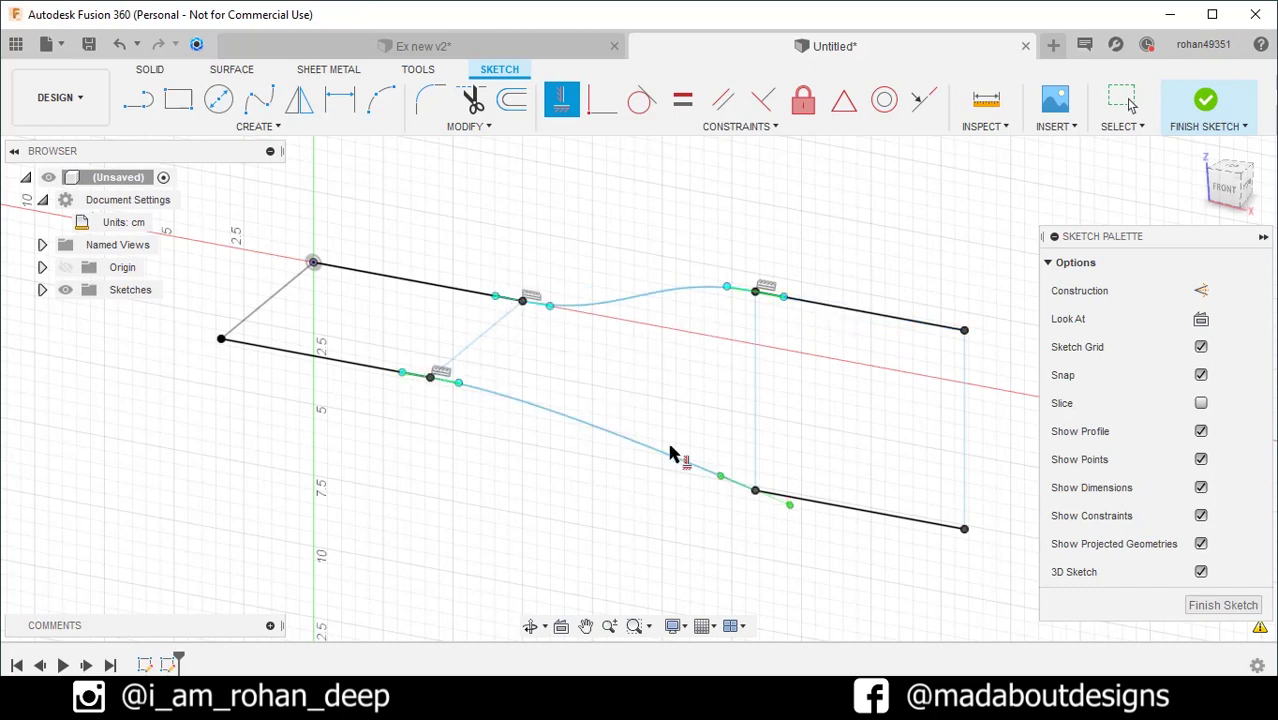
pyautogui.click(776, 506)
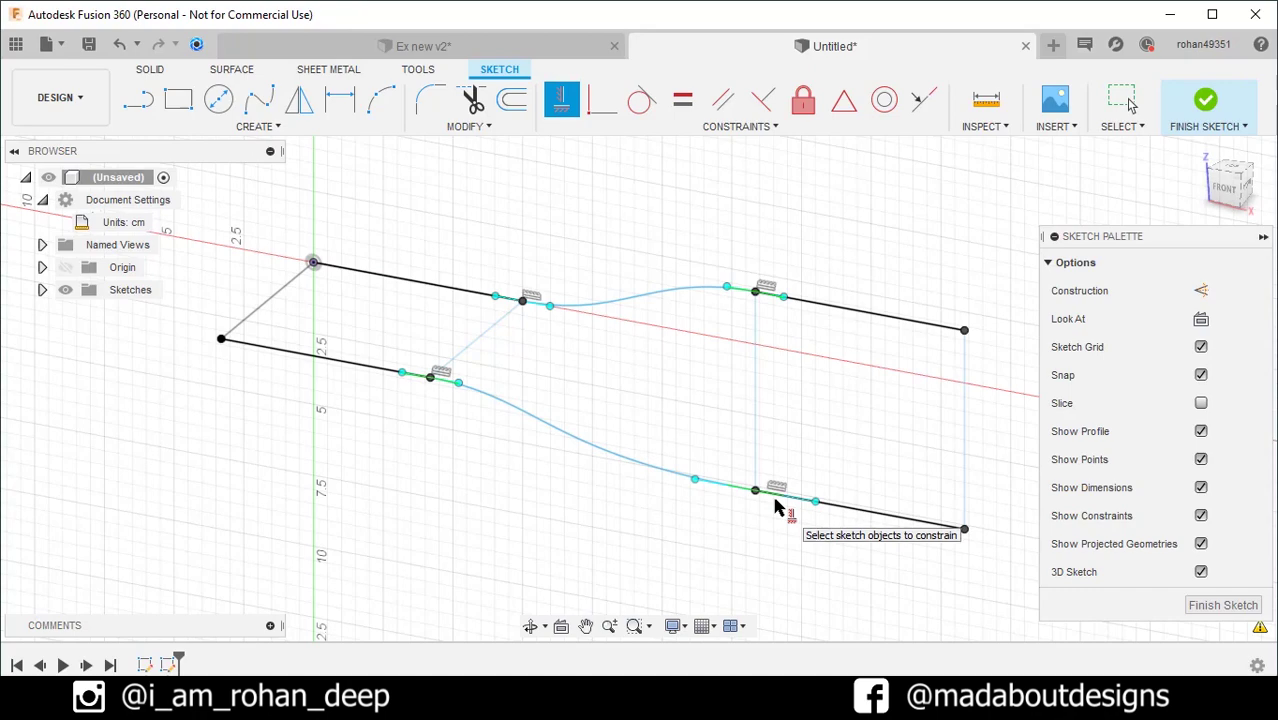
pyautogui.press('Escape')
pyautogui.moveTo(776, 509)
pyautogui.keyDown('shift'); pyautogui.mouseDown(button='middle')
pyautogui.moveTo(797, 473)
pyautogui.moveTo(713, 356)
pyautogui.mouseUp(button='middle'); pyautogui.keyUp('shift')
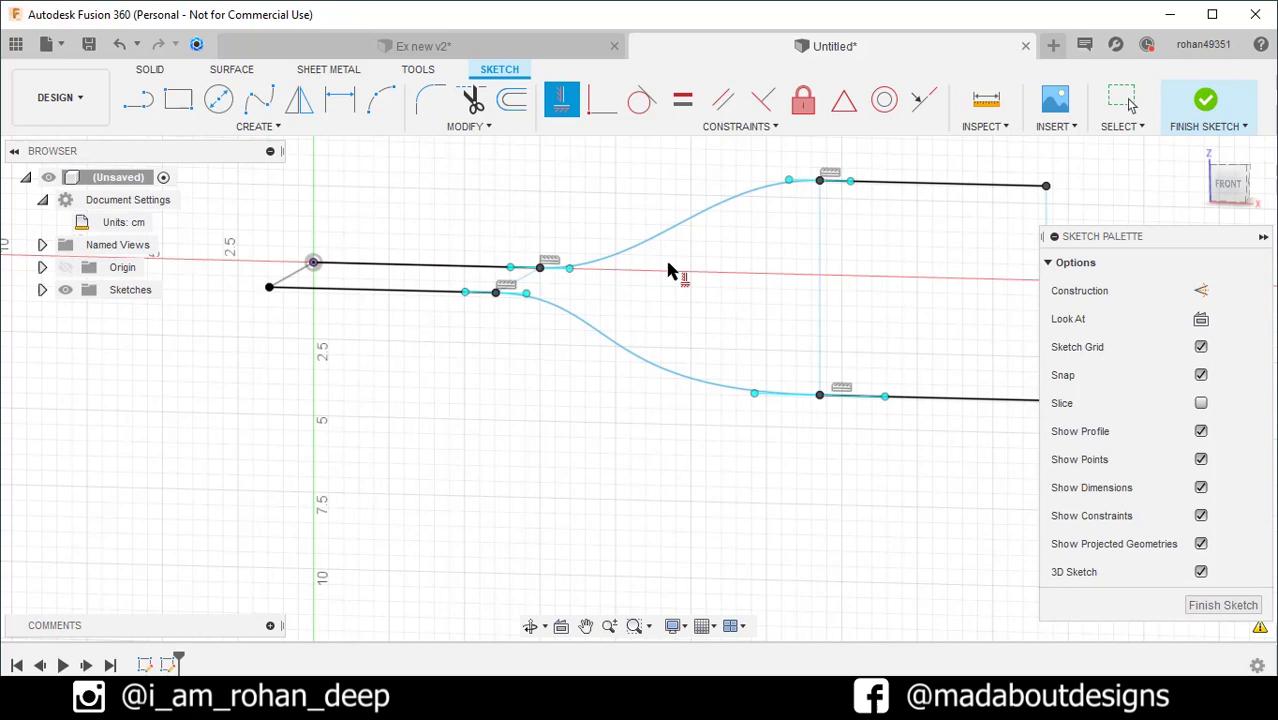
# - Dimension the upper spline's right tangent handle to 2.00 cm
pyautogui.keyDown('shift'); pyautogui.moveTo(745, 308); pyautogui.dragTo(714, 318, button='middle'); pyautogui.keyUp('shift')
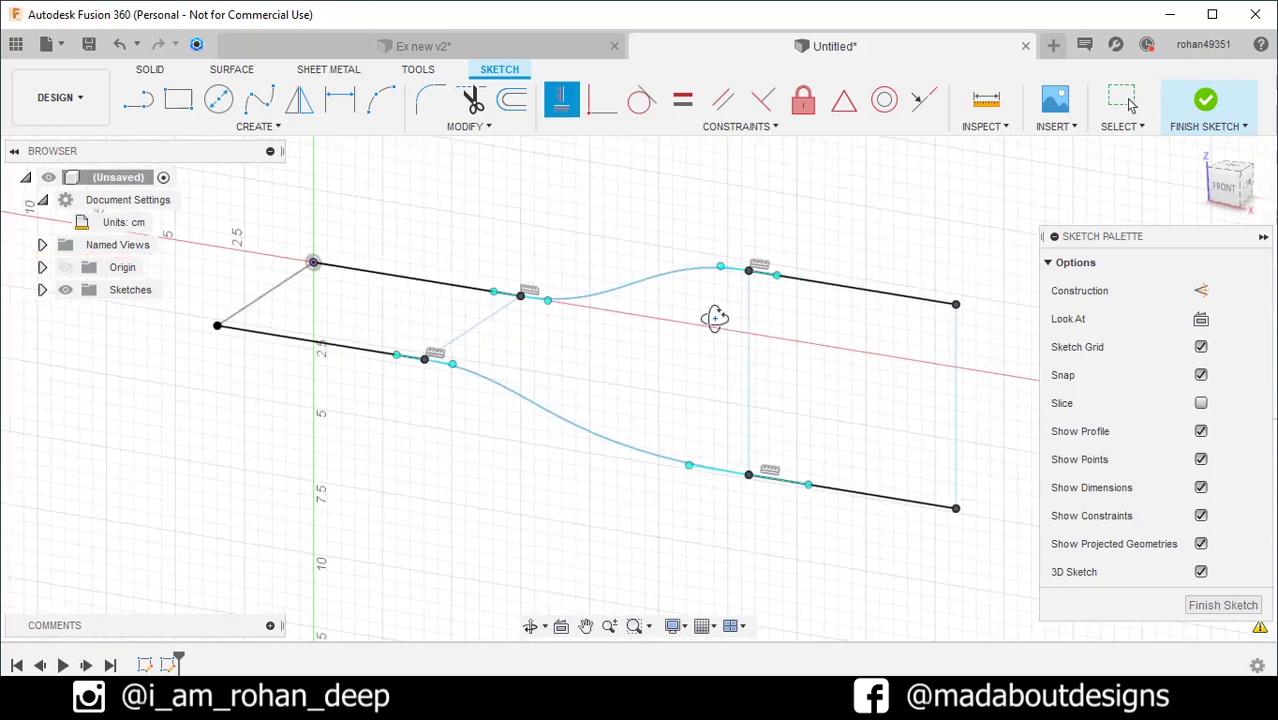
pyautogui.click(339, 100)
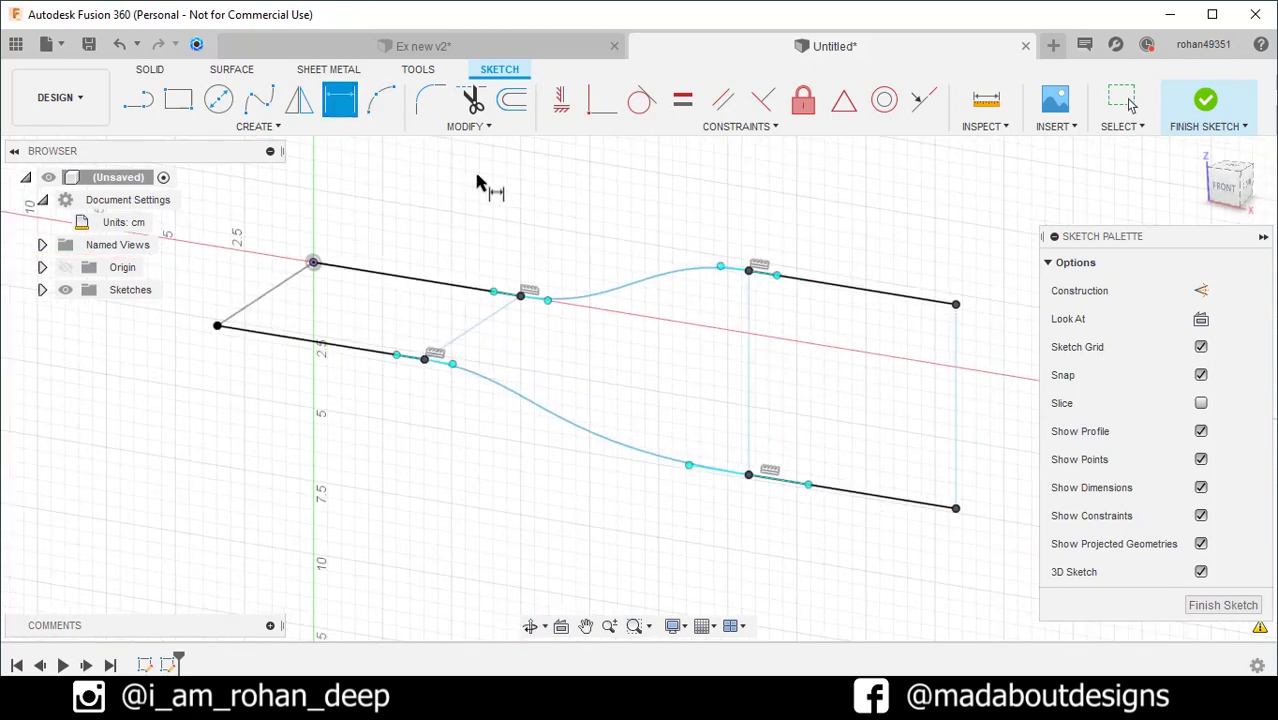
pyautogui.click(738, 268)
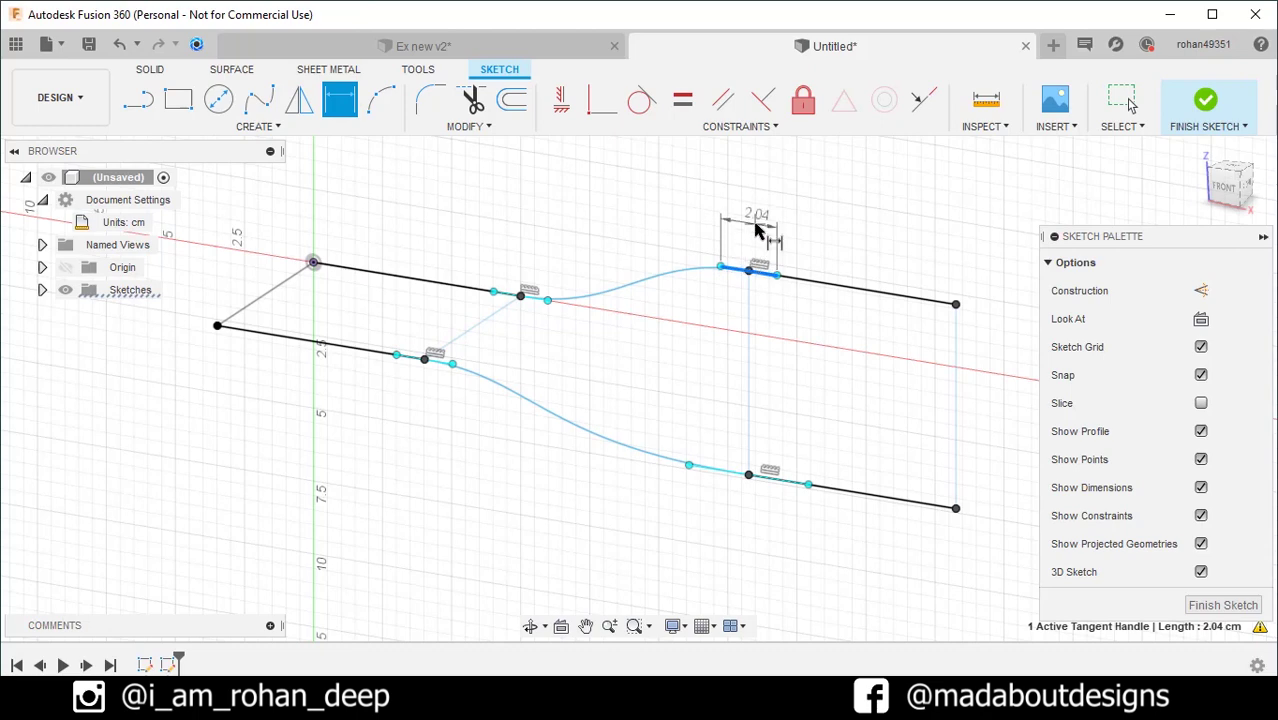
pyautogui.click(757, 228)
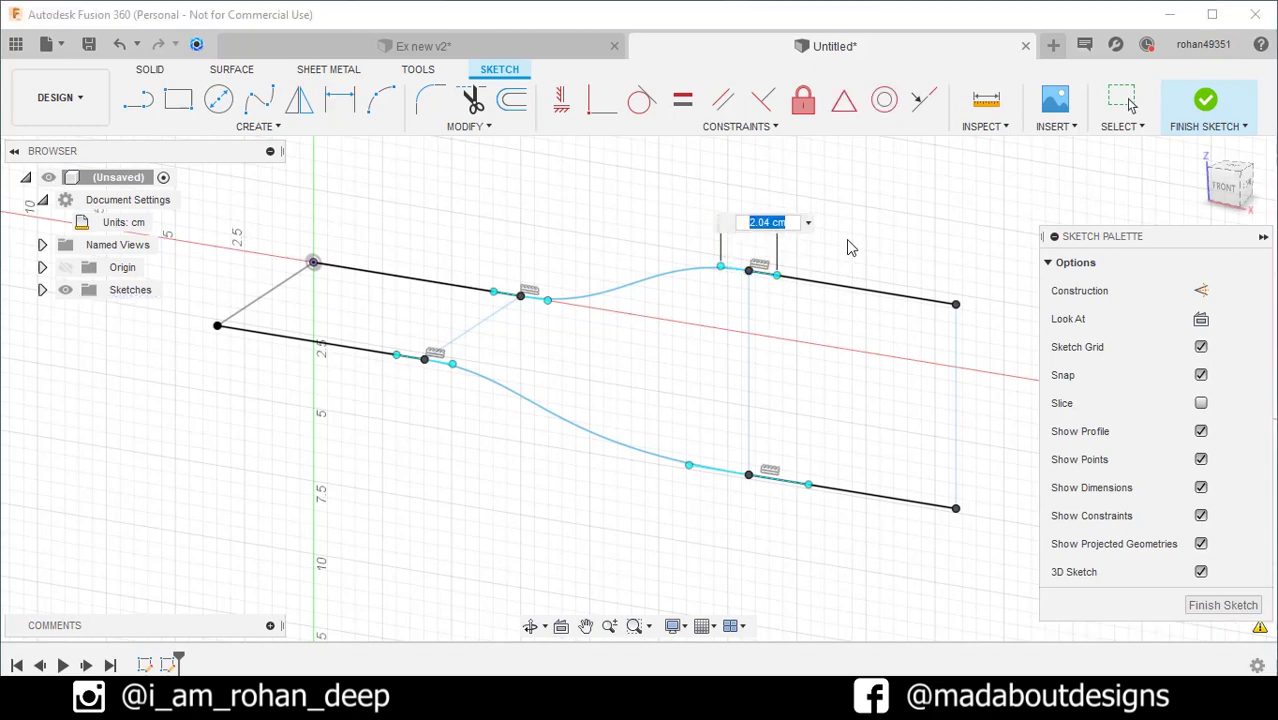
pyautogui.write('2')
pyautogui.press('Return')
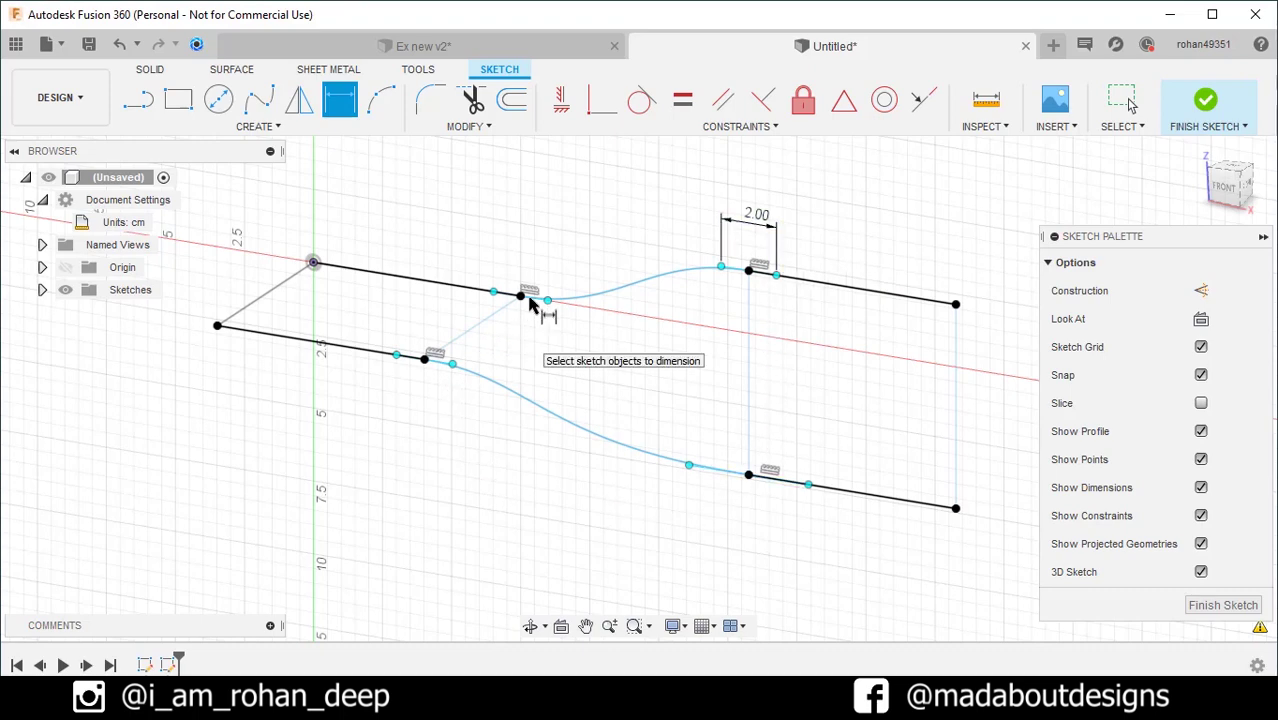
# - Apply Equal constraints so all four tangent handles match the 2 cm handle
pyautogui.click(684, 102)
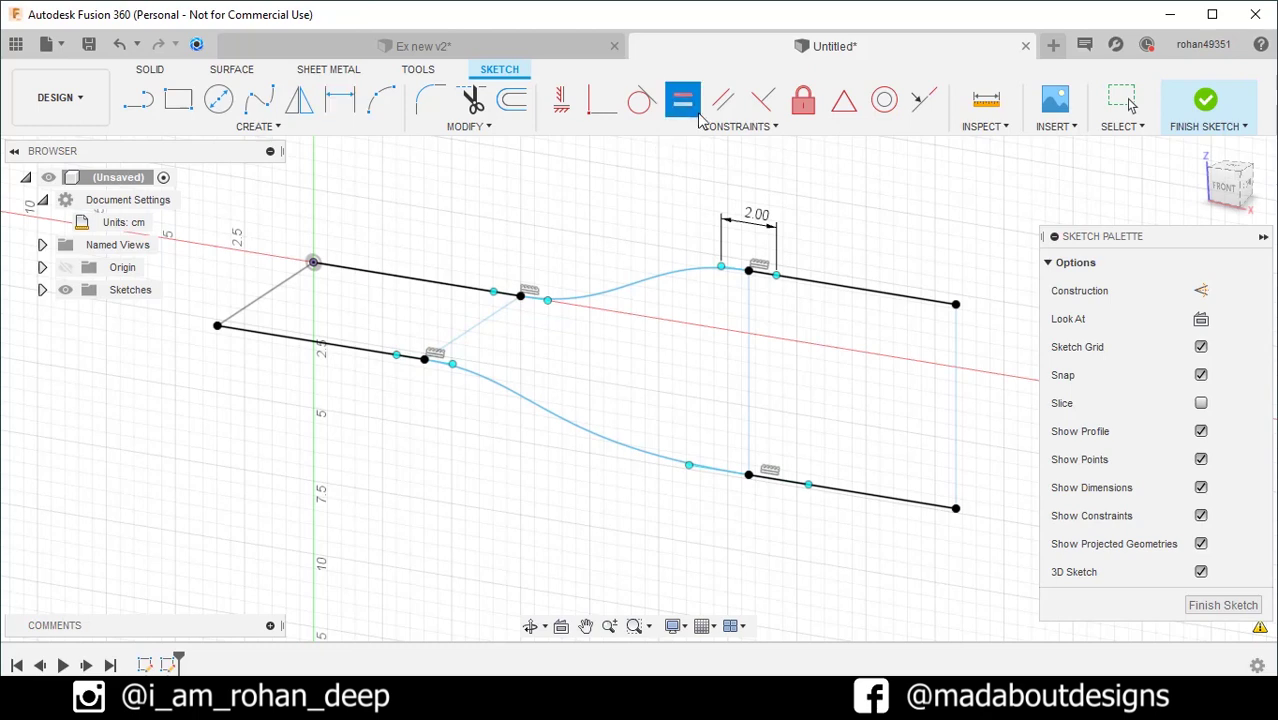
pyautogui.click(731, 270)
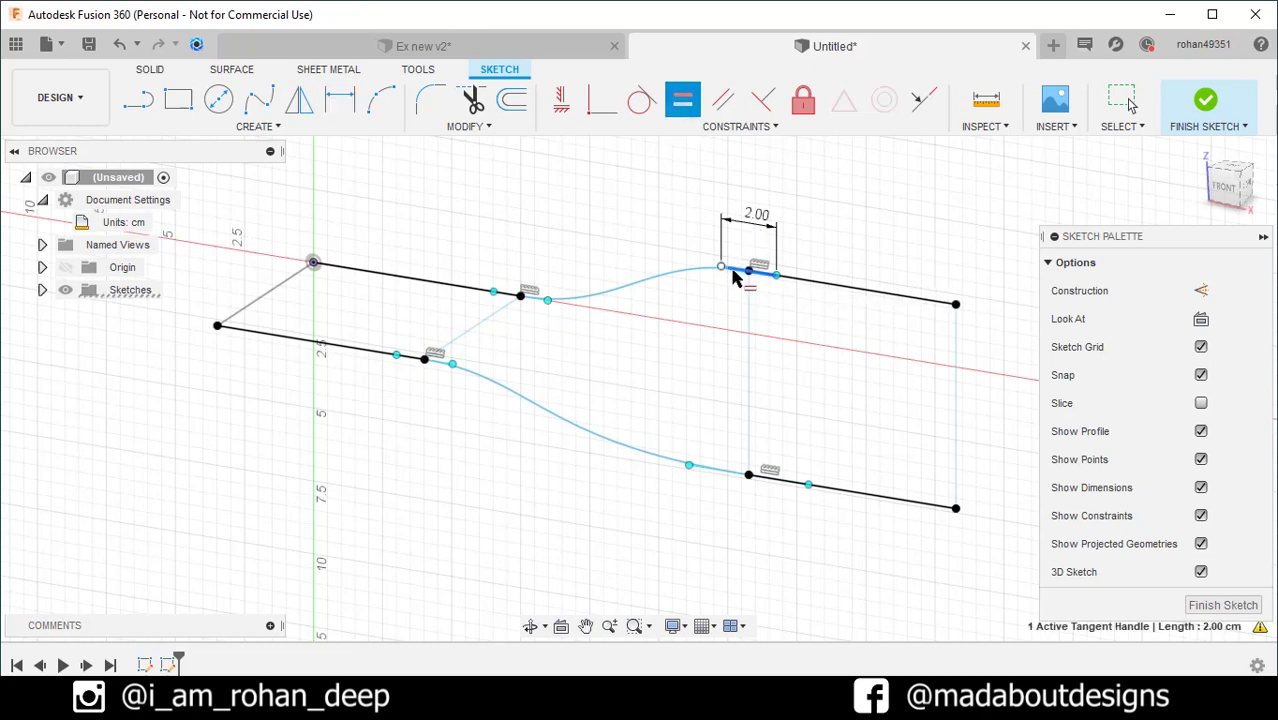
pyautogui.click(722, 477)
pyautogui.scroll(2, 771, 492)
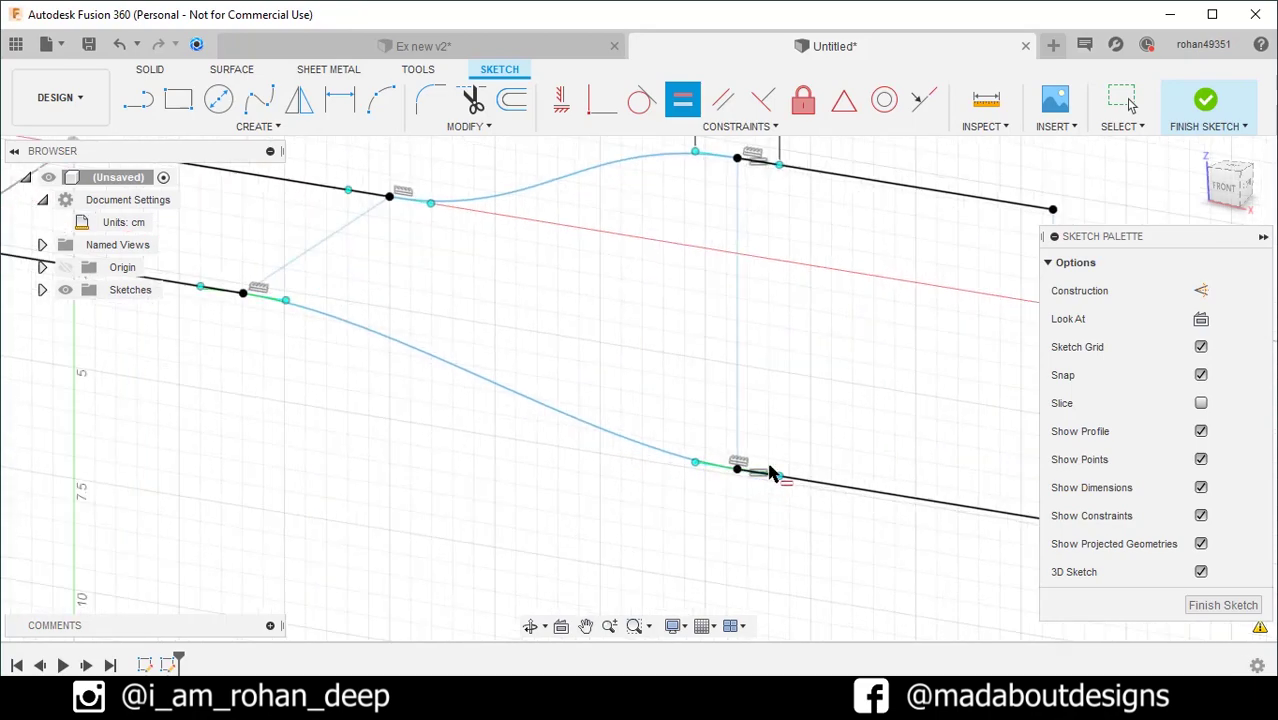
pyautogui.scroll(-2, 770, 473)
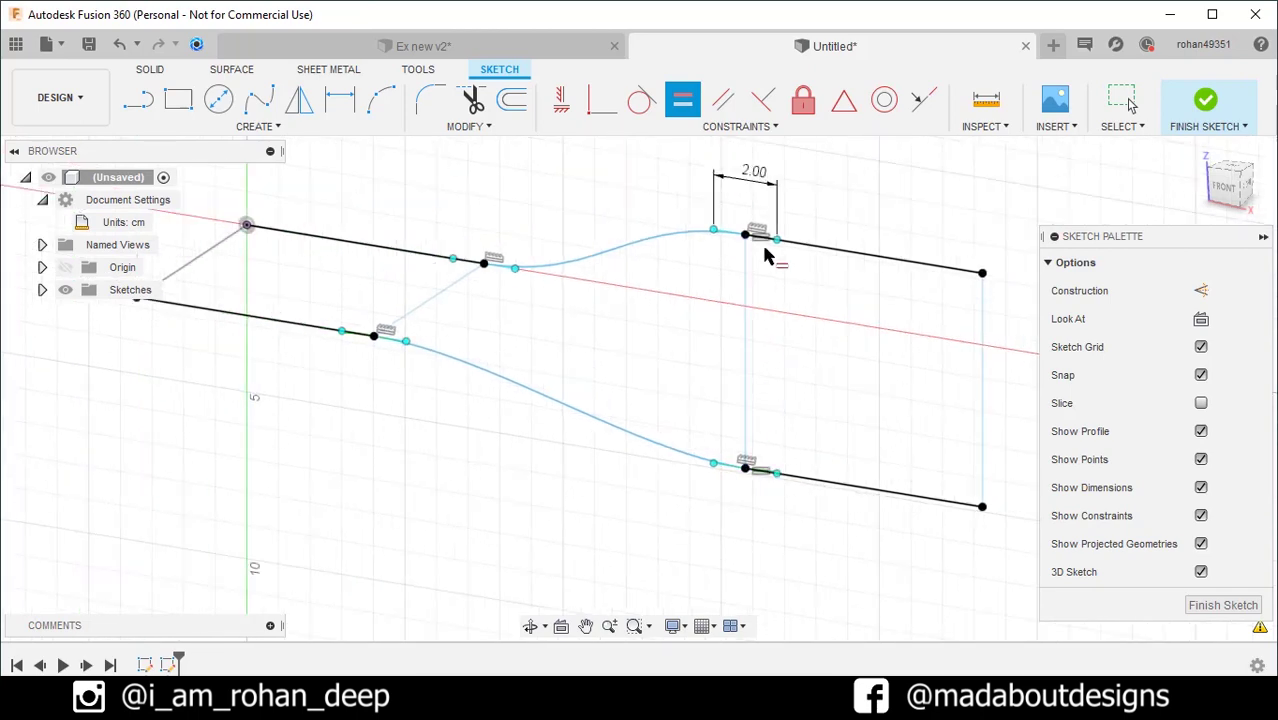
pyautogui.click(499, 266)
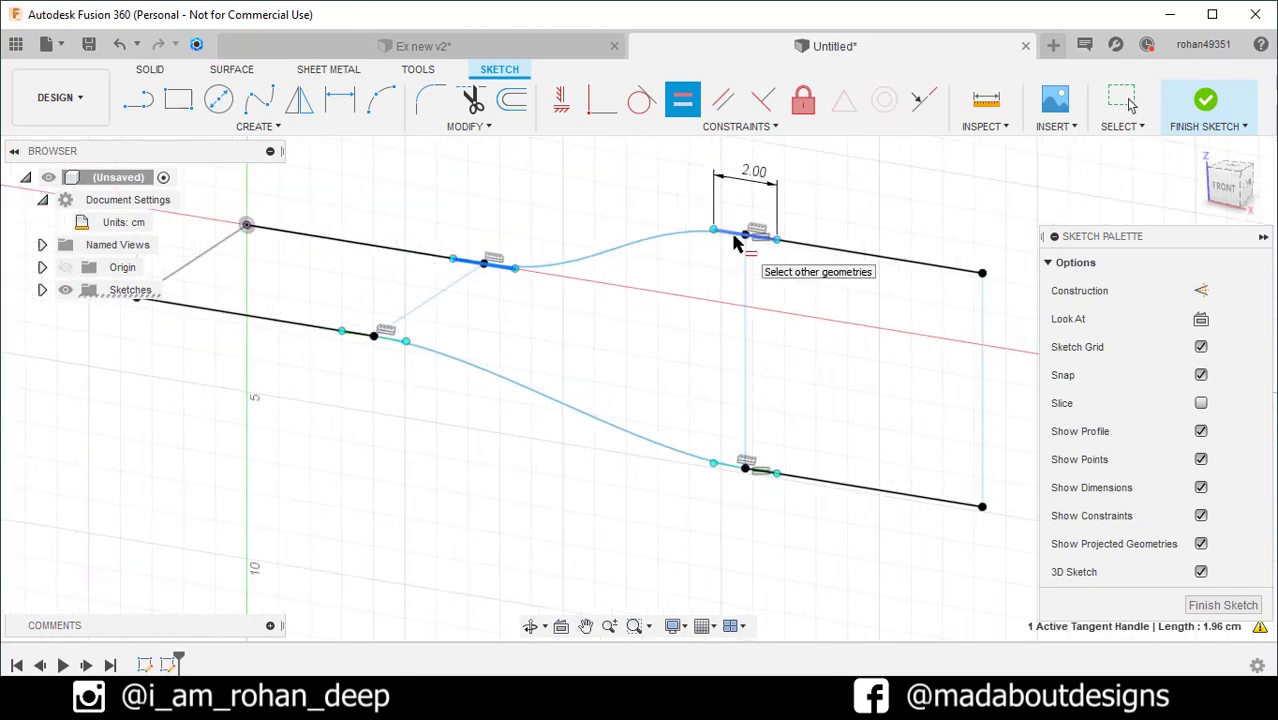
pyautogui.click(760, 237)
pyautogui.click(391, 342)
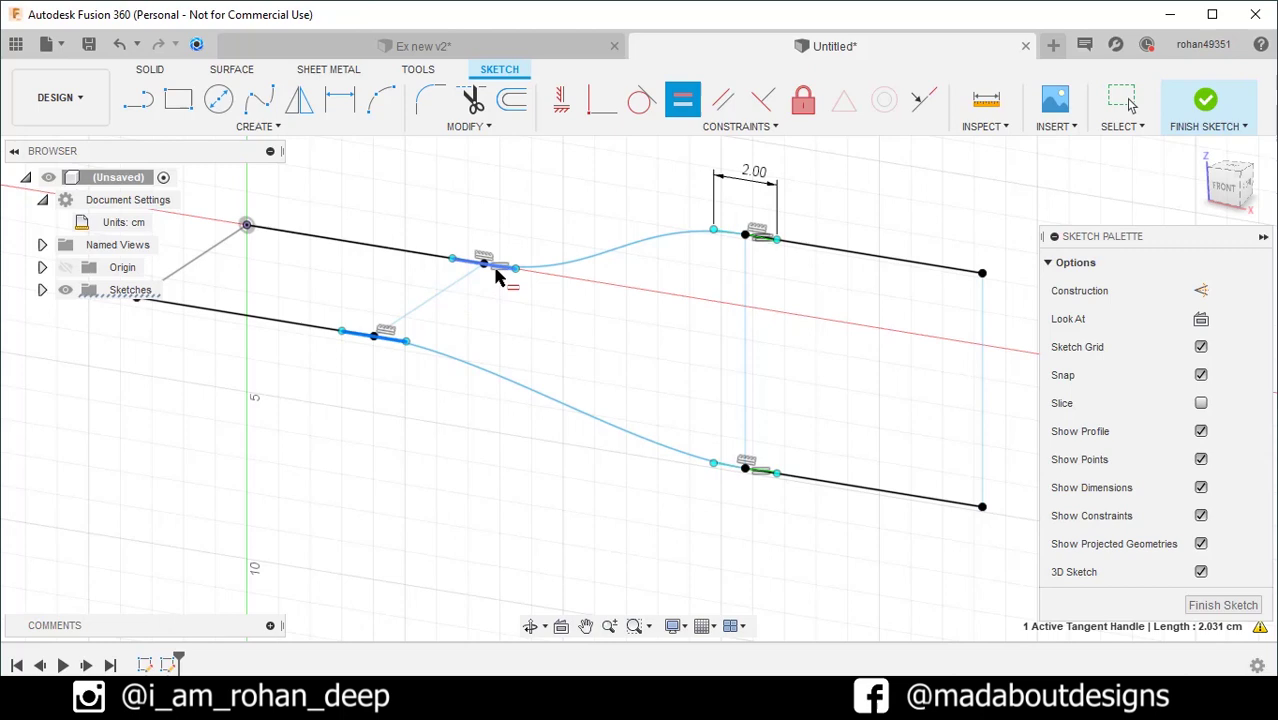
pyautogui.click(491, 265)
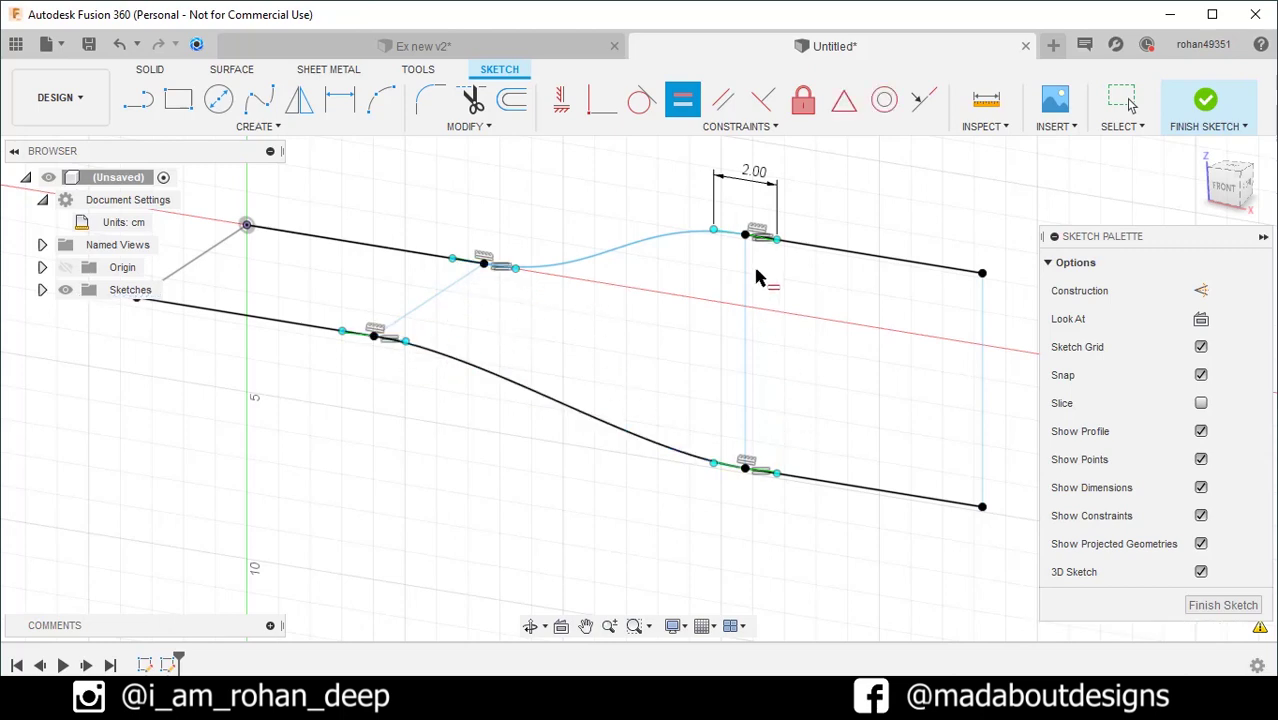
# - Finish the 3D sketch, orbit to an isometric view, and show the surface Create features list
pyautogui.click(1190, 112)
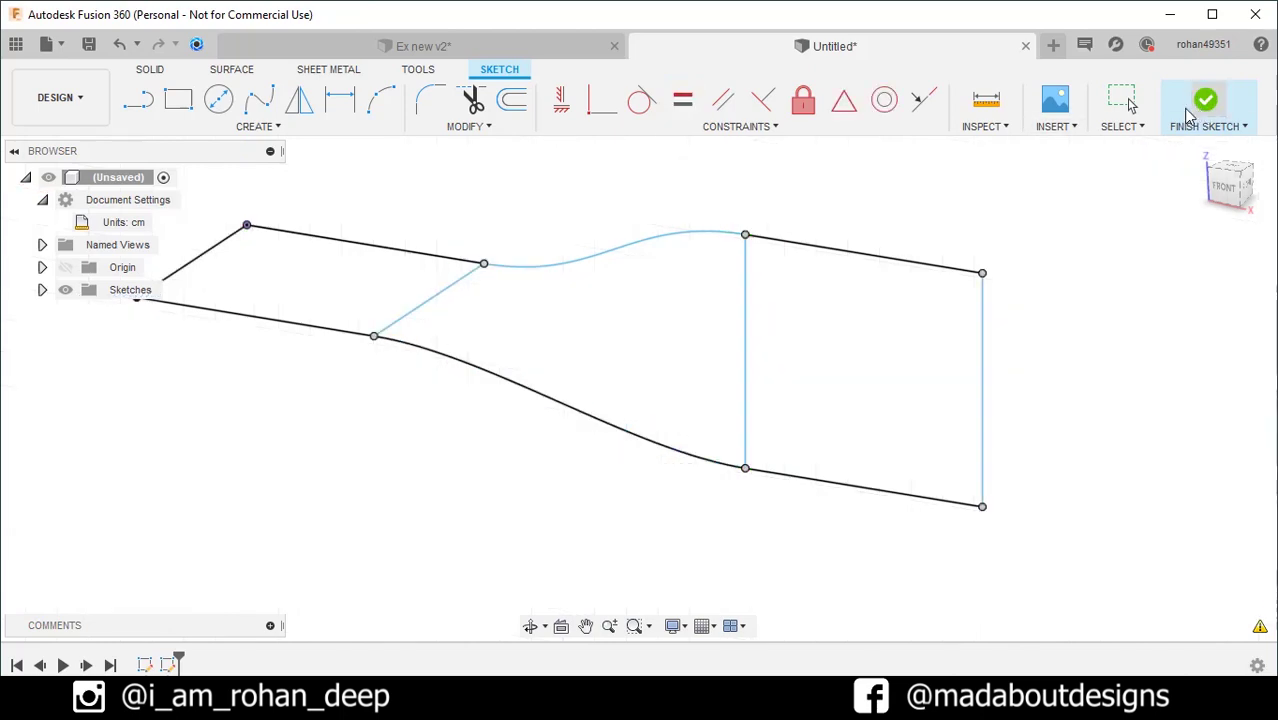
pyautogui.moveTo(867, 214)
pyautogui.keyDown('shift'); pyautogui.mouseDown(button='middle')
pyautogui.moveTo(861, 203)
pyautogui.moveTo(817, 215)
pyautogui.moveTo(893, 180)
pyautogui.moveTo(831, 223)
pyautogui.moveTo(679, 208)
pyautogui.mouseUp(button='middle'); pyautogui.keyUp('shift')
pyautogui.press('Escape')
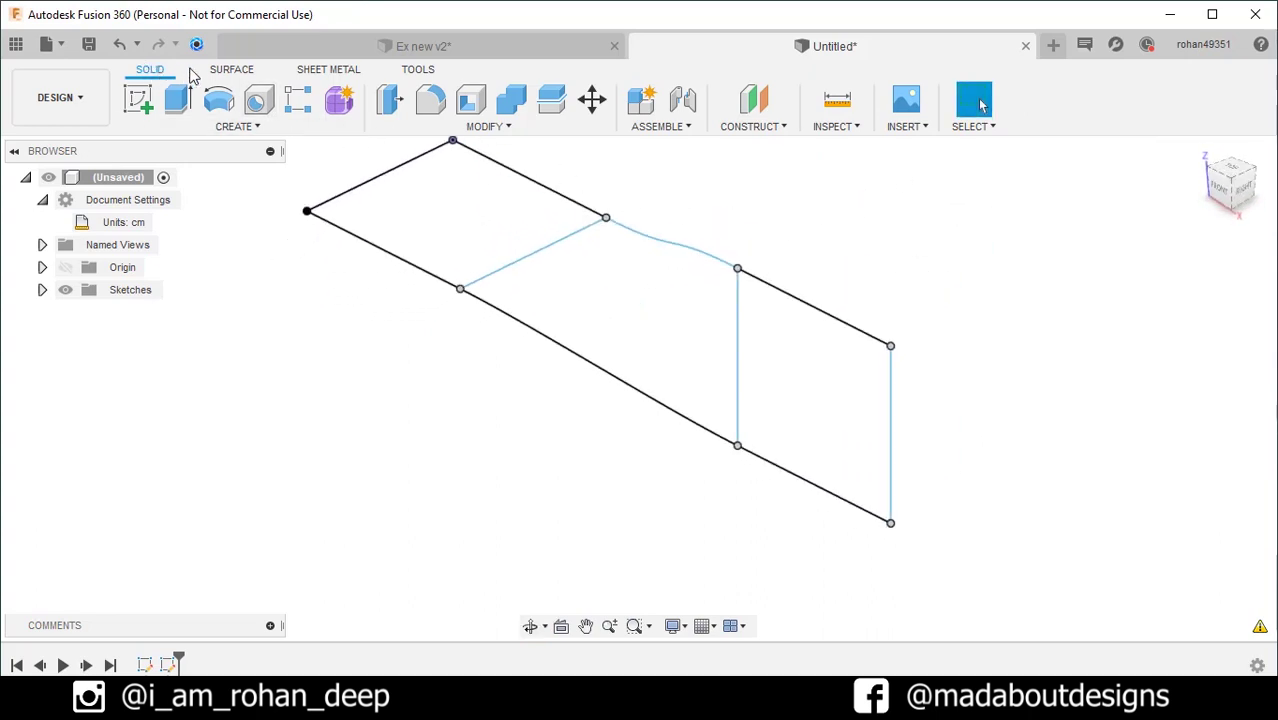
pyautogui.click(232, 70)
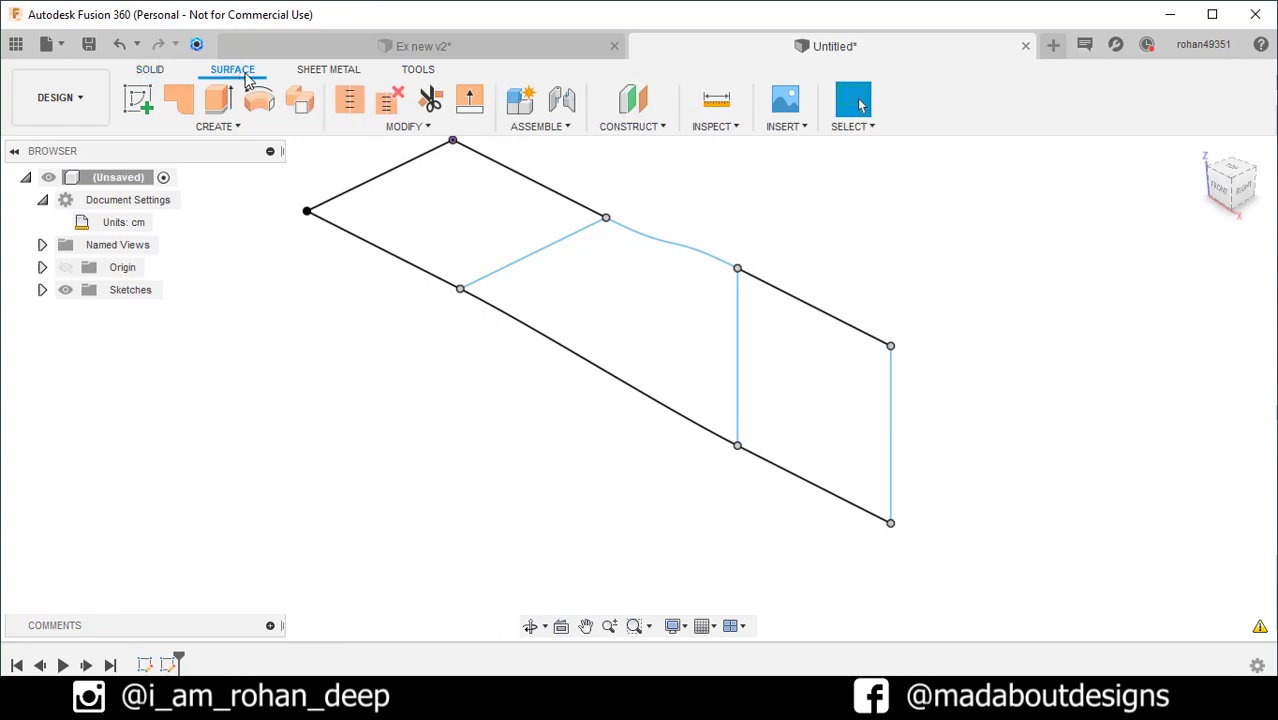
pyautogui.click(220, 127)
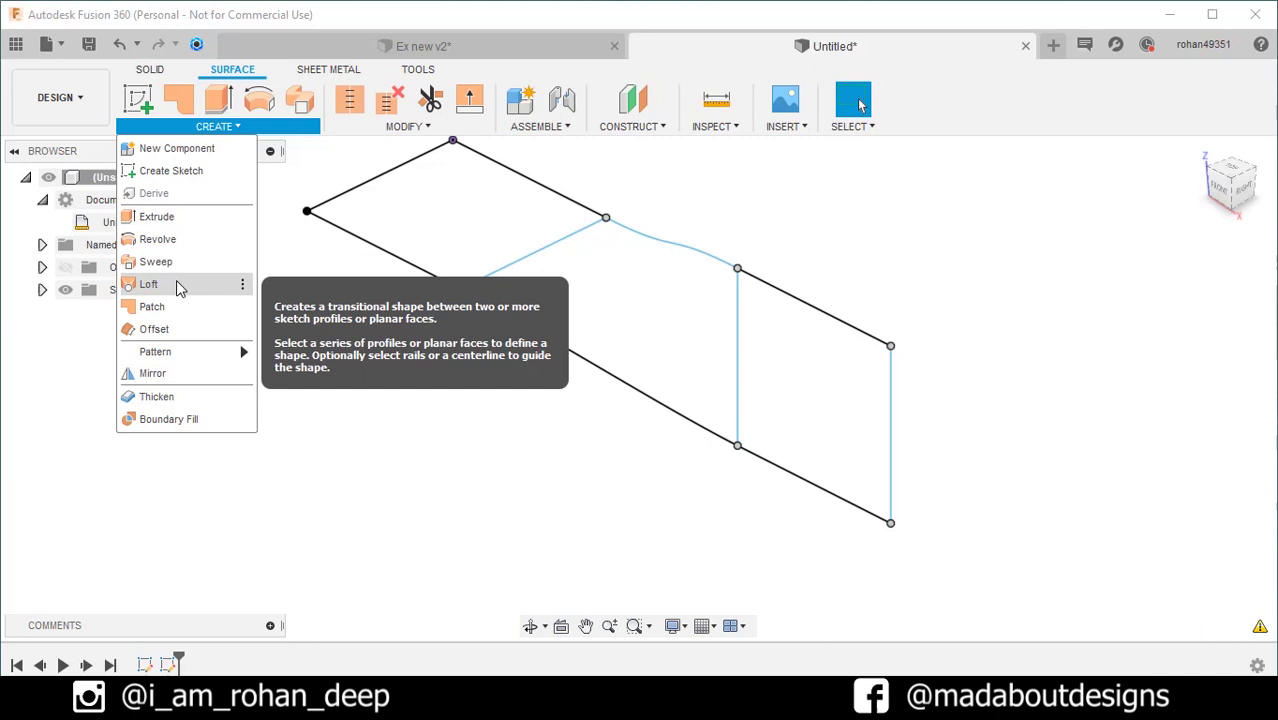
# - Start a loft with the four sketch cross lines as Profiles 1–4, left to right
pyautogui.click(148, 284)
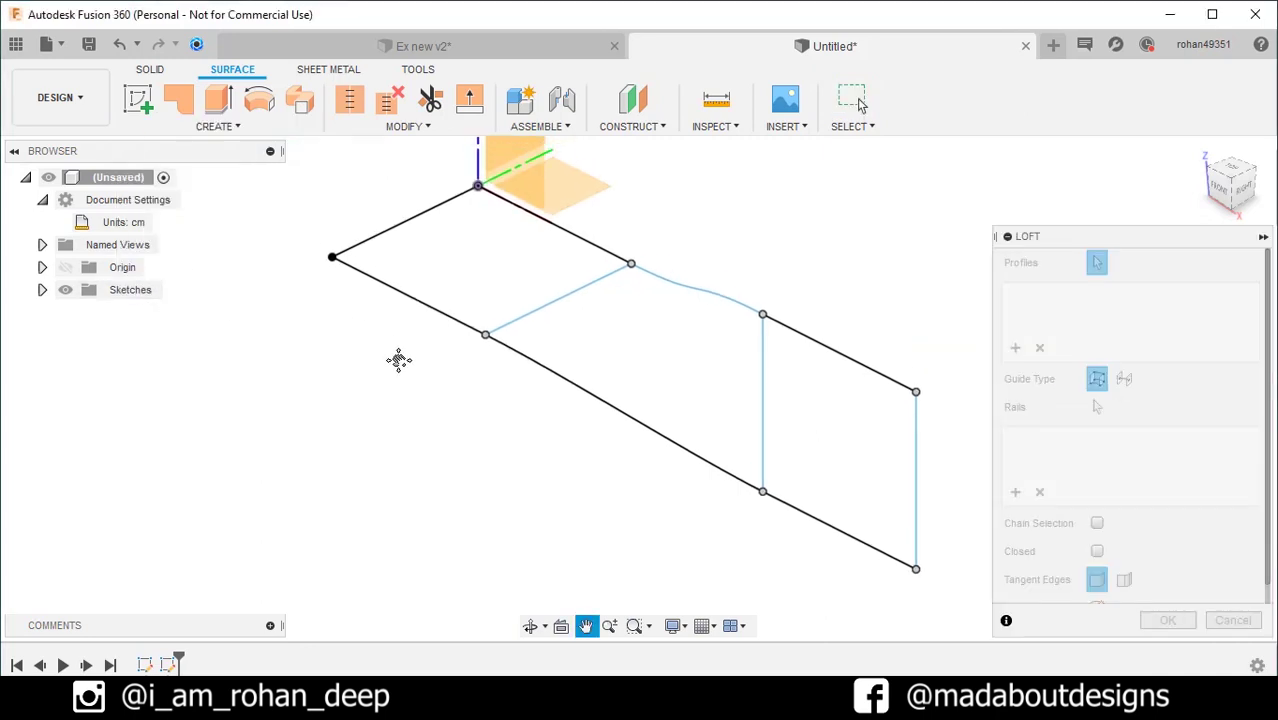
pyautogui.keyDown('shift'); pyautogui.moveTo(430, 365); pyautogui.dragTo(448, 334, button='middle'); pyautogui.keyUp('shift')
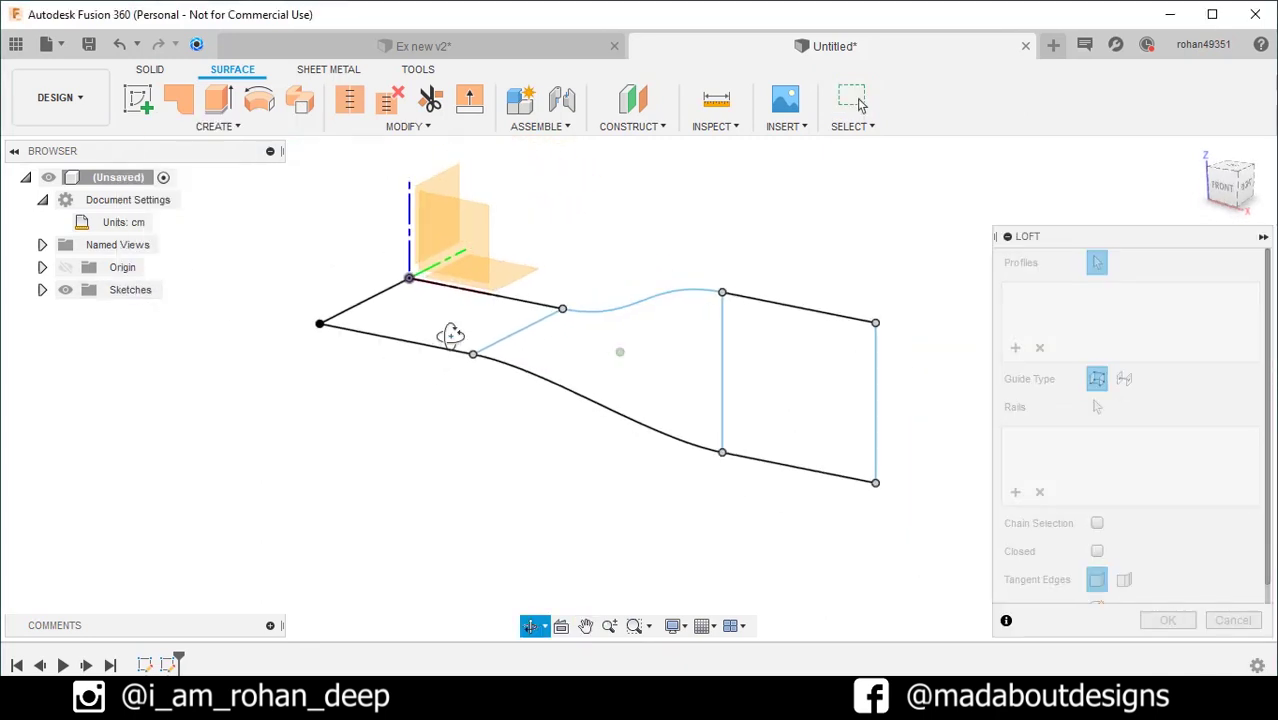
pyautogui.click(372, 300)
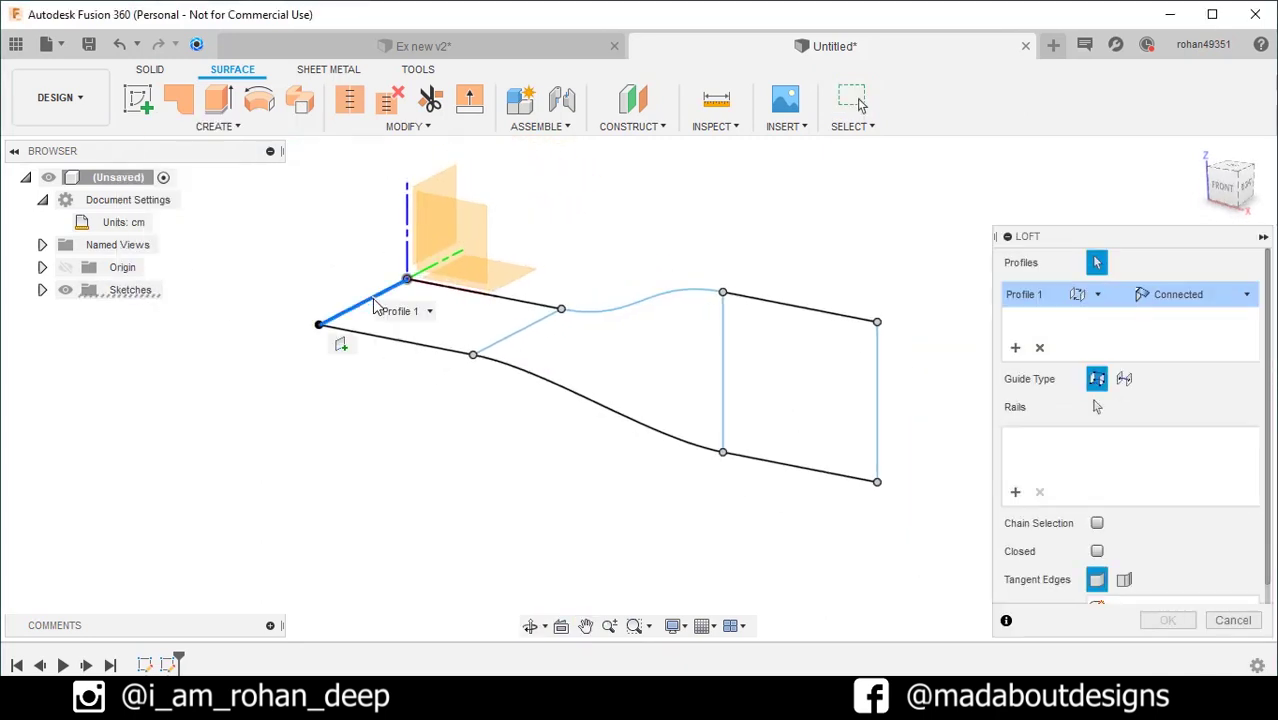
pyautogui.click(513, 340)
pyautogui.click(722, 372)
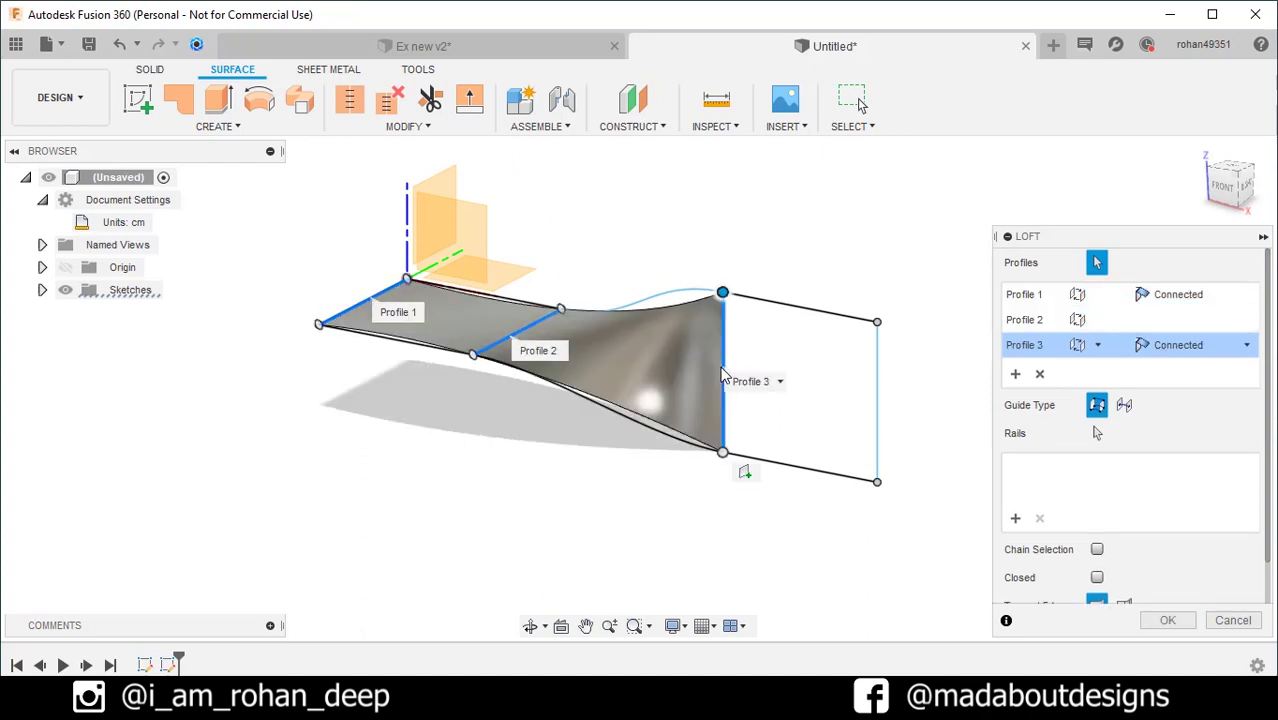
pyautogui.click(877, 387)
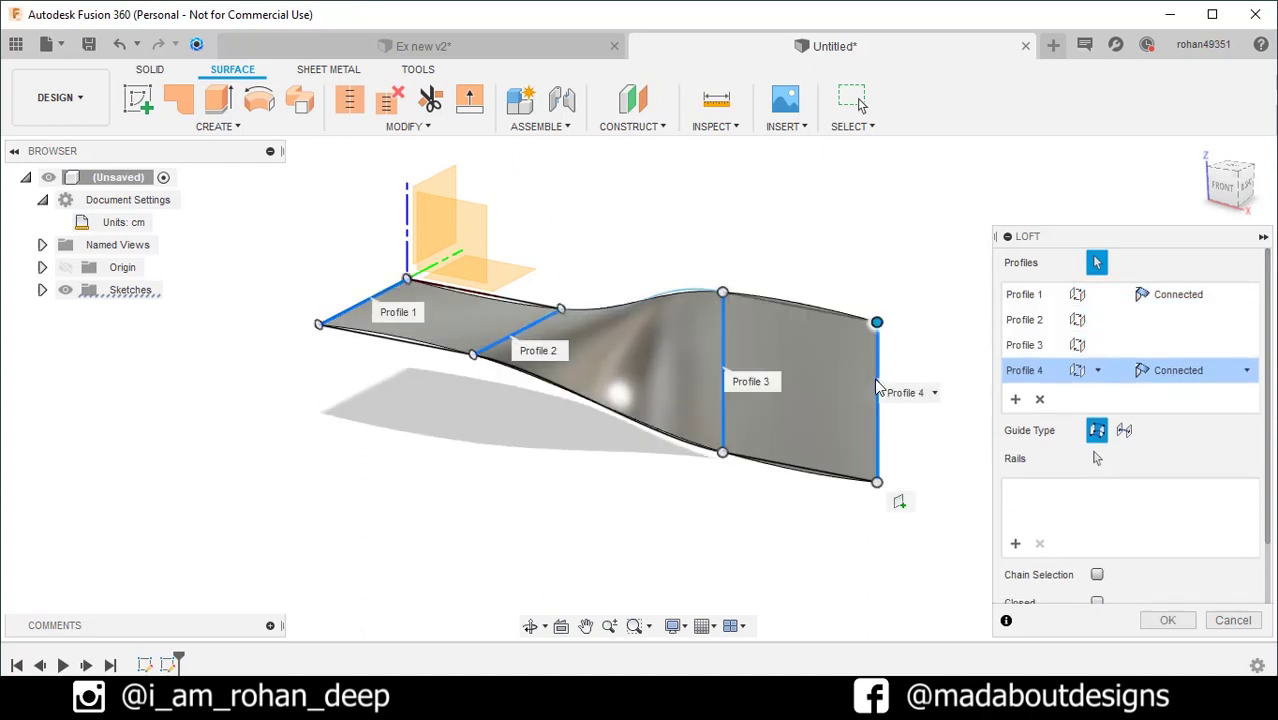
pyautogui.click(1034, 300)
pyautogui.click(1034, 322)
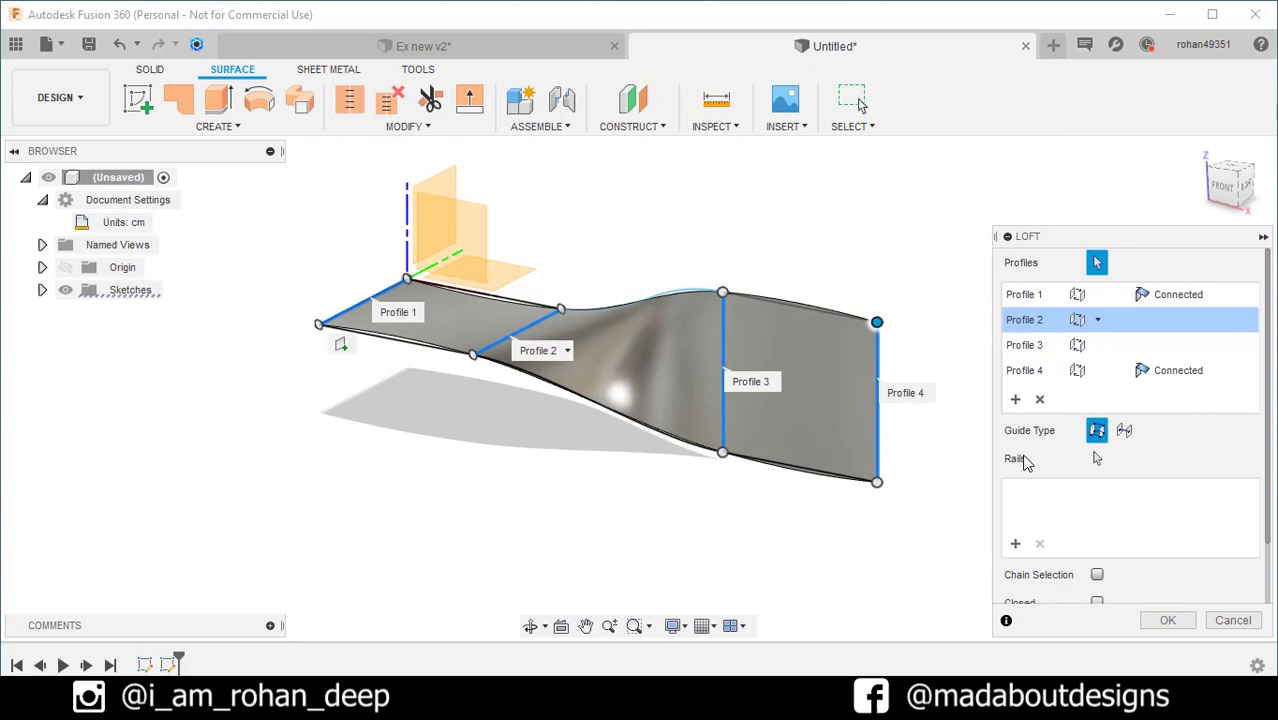
pyautogui.click(1097, 459)
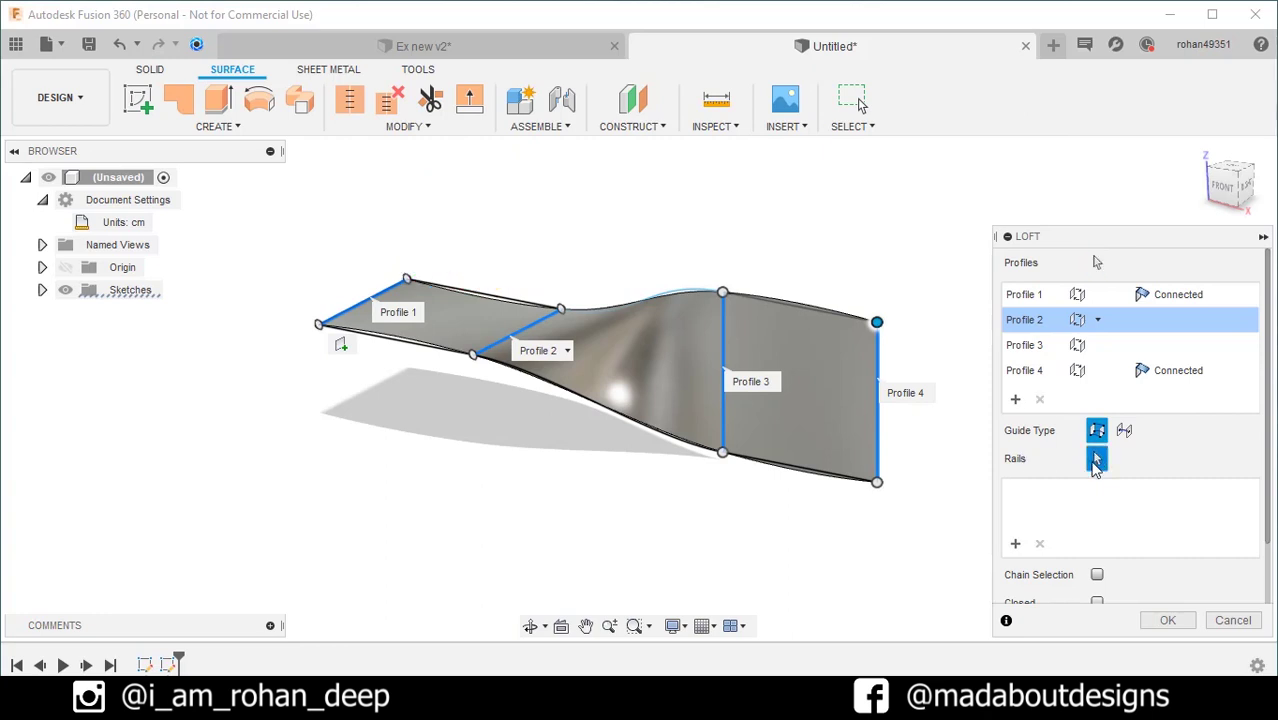
# - Guide the loft with the bottom edge chain as Rail 1 and the top chain as Rail 2, then create it
pyautogui.keyDown('shift'); pyautogui.moveTo(930, 440); pyautogui.dragTo(700, 410, button='middle'); pyautogui.keyUp('shift')
pyautogui.click(476, 346)
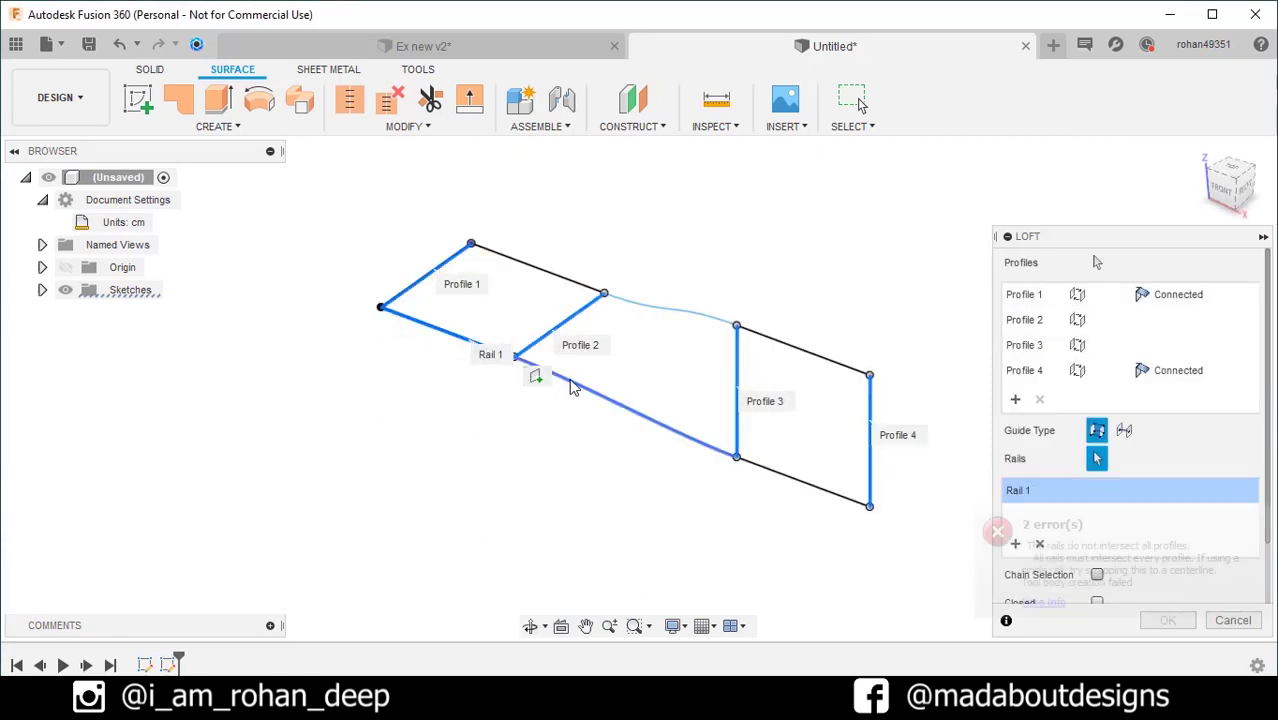
pyautogui.click(796, 483)
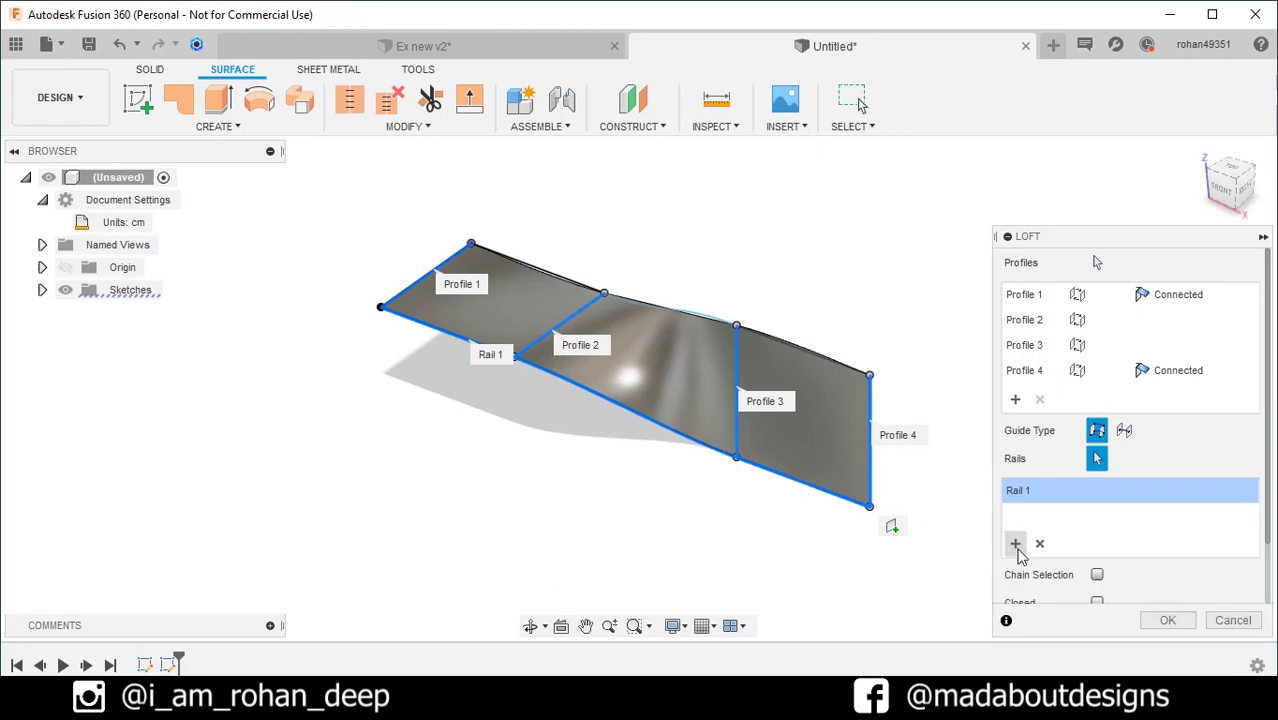
pyautogui.click(1016, 546)
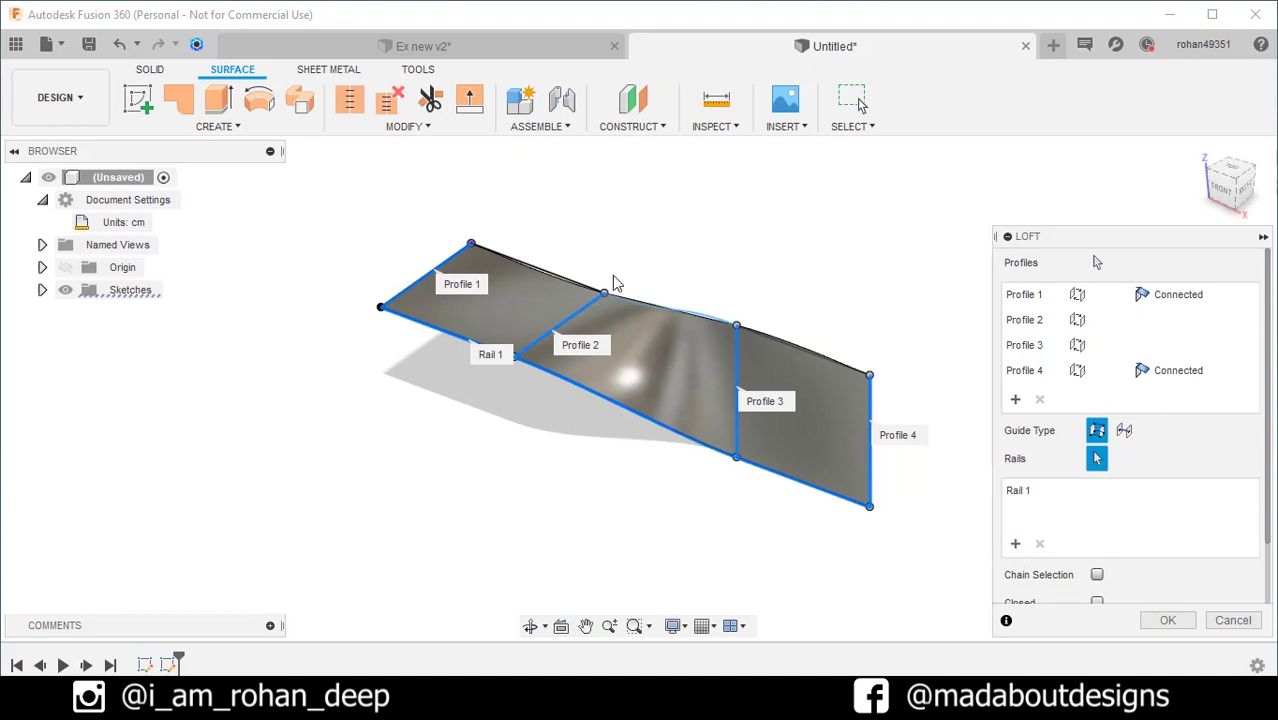
pyautogui.click(585, 285)
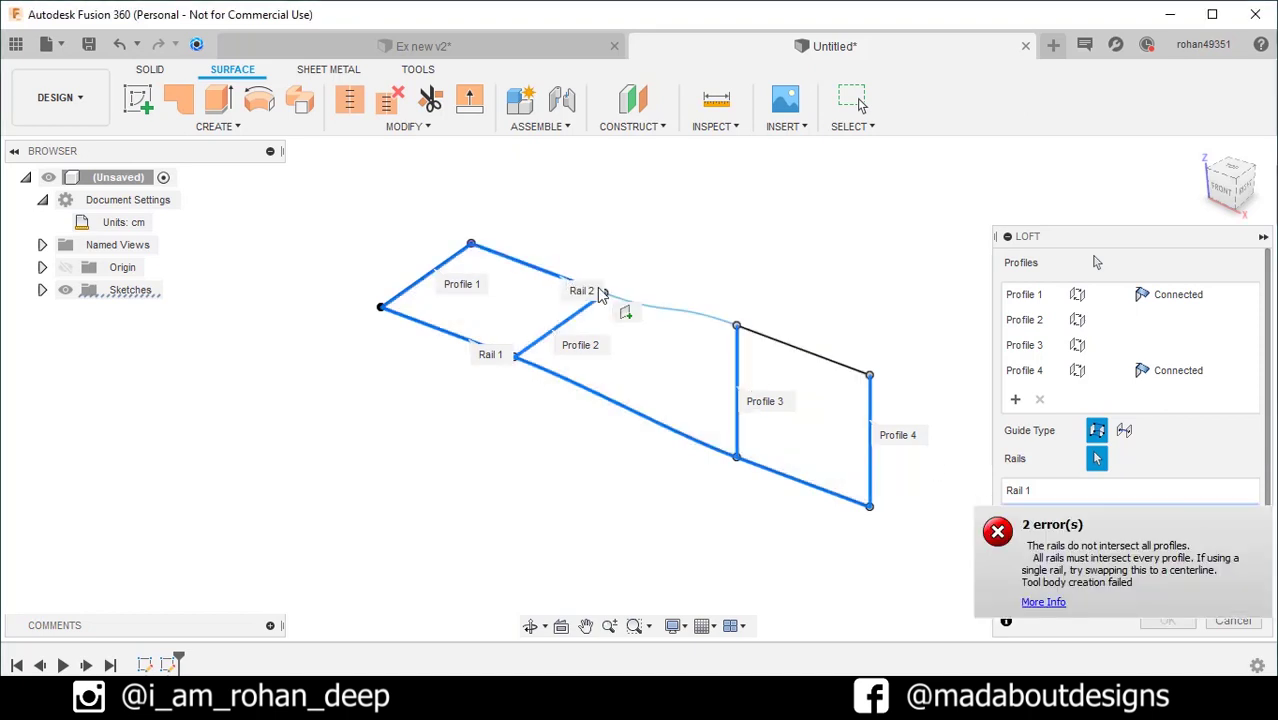
pyautogui.click(800, 358)
pyautogui.moveTo(833, 305)
pyautogui.keyDown('shift'); pyautogui.mouseDown(button='middle')
pyautogui.moveTo(827, 271)
pyautogui.moveTo(870, 305)
pyautogui.moveTo(833, 282)
pyautogui.mouseUp(button='middle'); pyautogui.keyUp('shift')
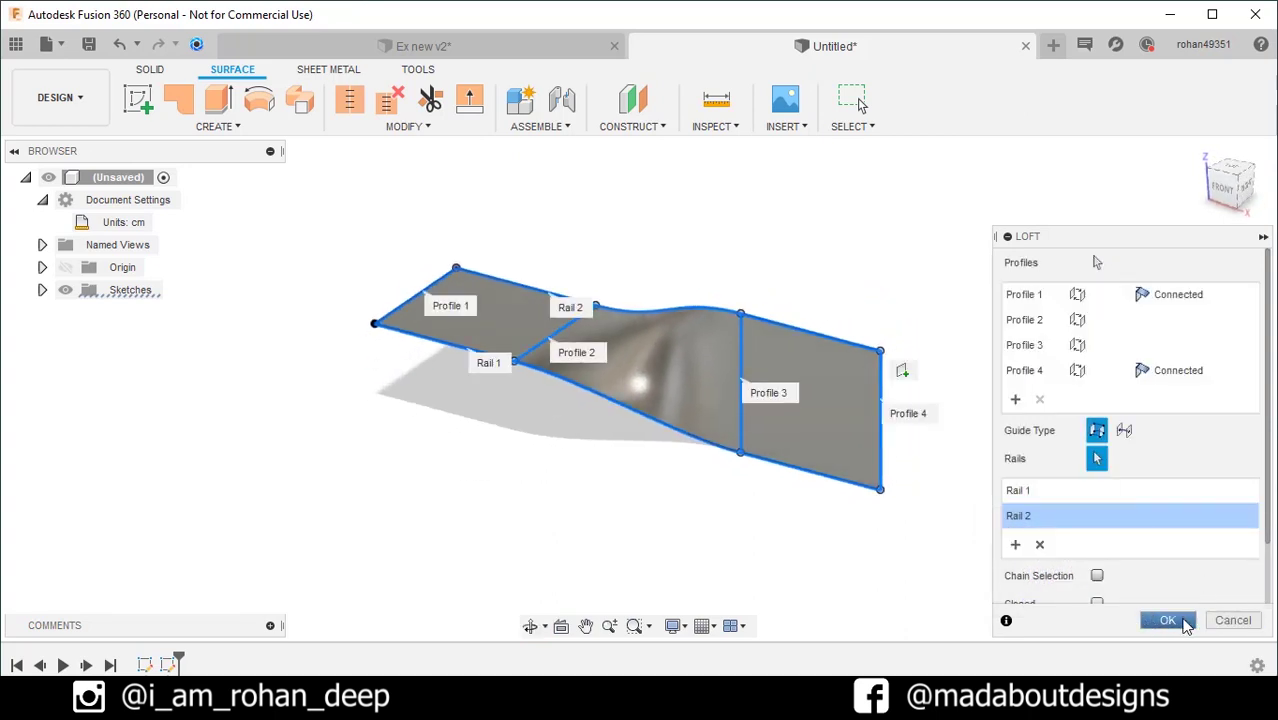
pyautogui.click(1168, 620)
# - Thicken the lofted surface 0.50 cm symmetrically into a new solid body
pyautogui.moveTo(970, 499)
pyautogui.keyDown('shift'); pyautogui.mouseDown(button='middle')
pyautogui.moveTo(921, 439)
pyautogui.moveTo(733, 374)
pyautogui.moveTo(574, 437)
pyautogui.moveTo(508, 440)
pyautogui.moveTo(491, 466)
pyautogui.moveTo(476, 457)
pyautogui.moveTo(477, 475)
pyautogui.mouseUp(button='middle'); pyautogui.keyUp('shift')
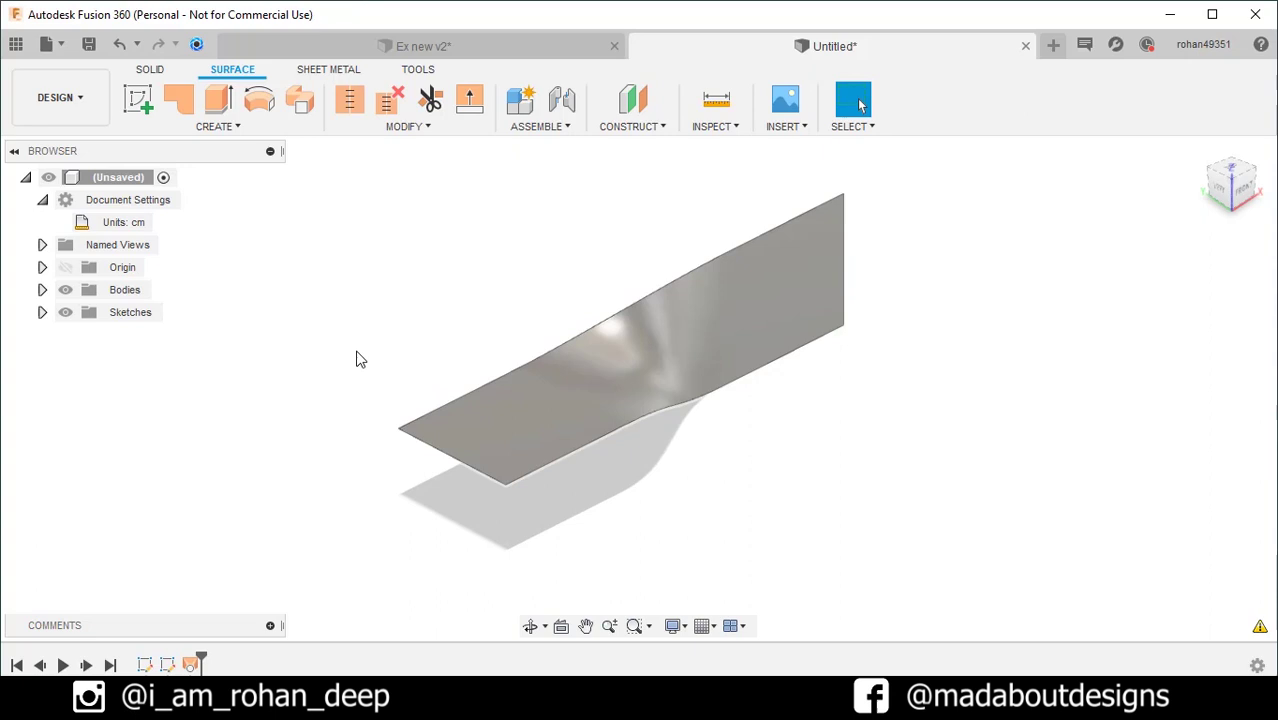
pyautogui.click(149, 74)
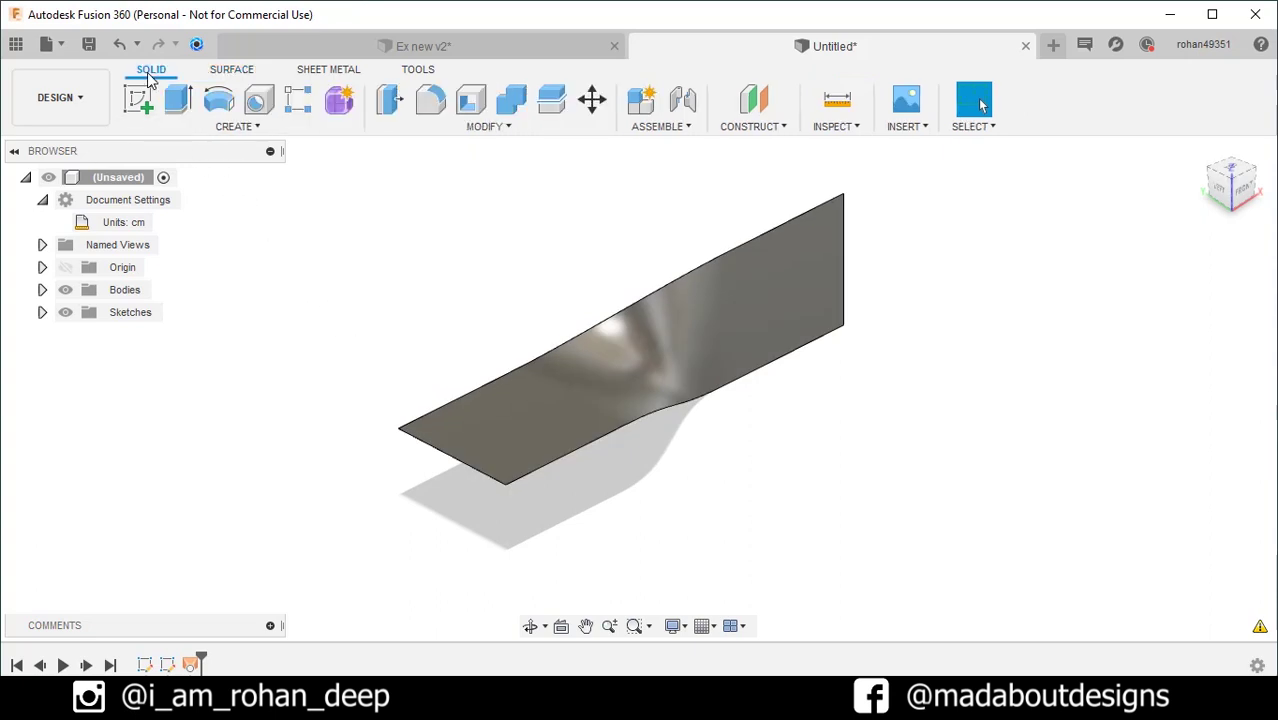
pyautogui.click(228, 124)
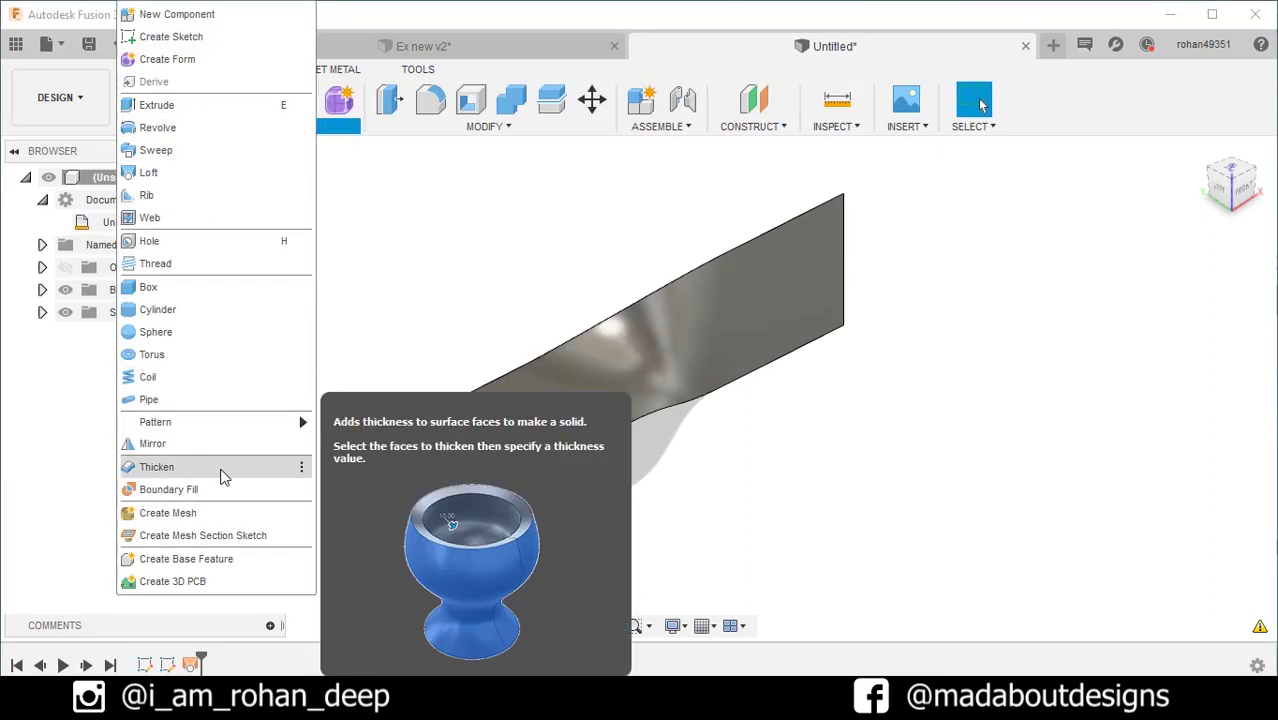
pyautogui.click(222, 468)
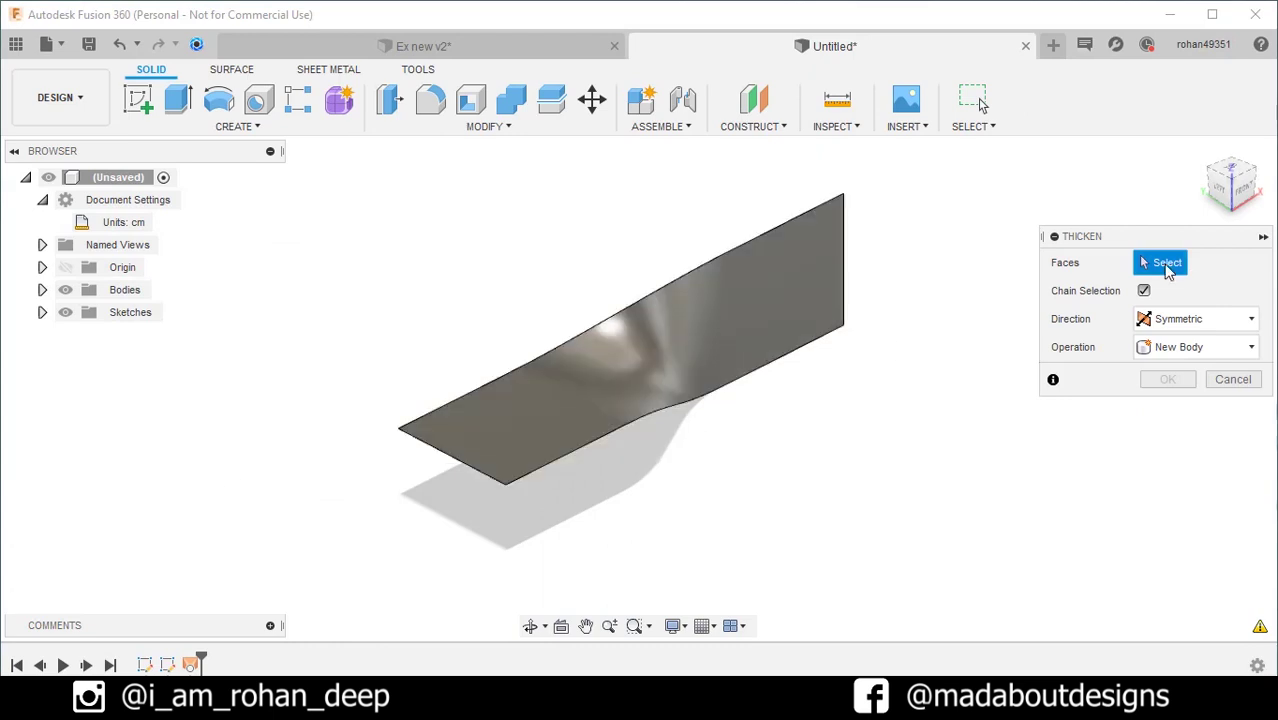
pyautogui.click(680, 318)
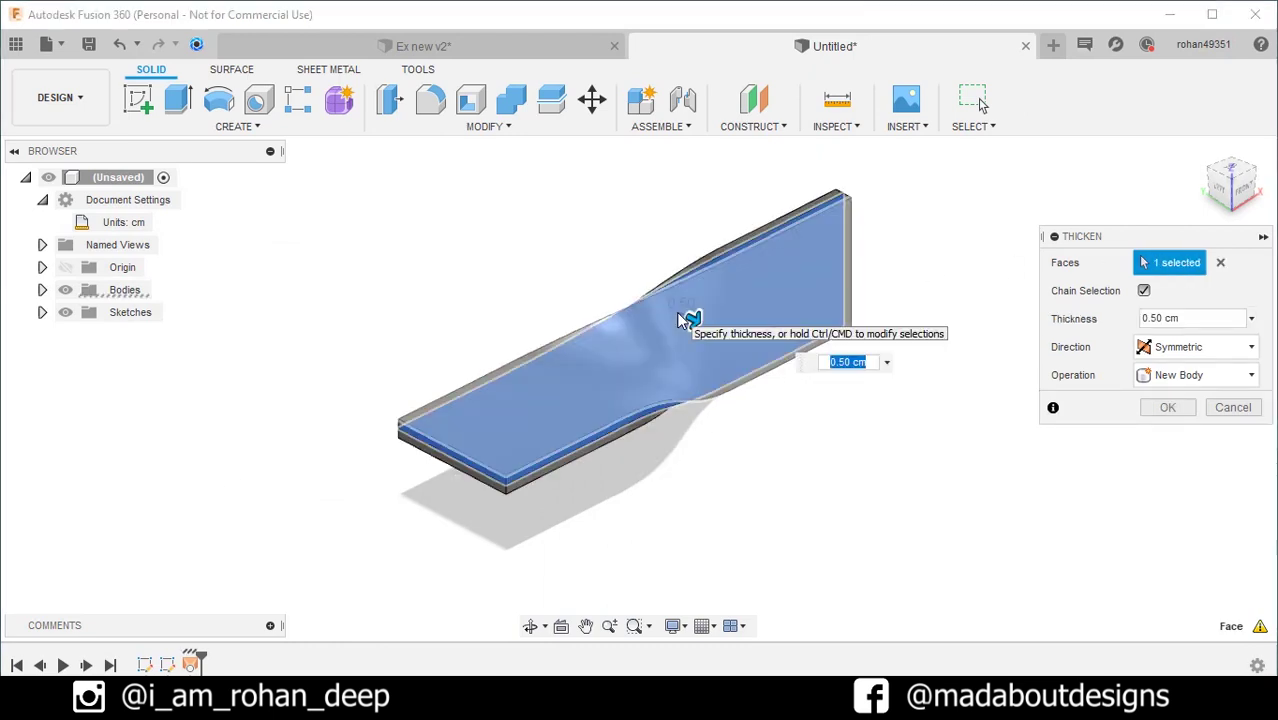
pyautogui.click(1175, 350)
pyautogui.click(1181, 397)
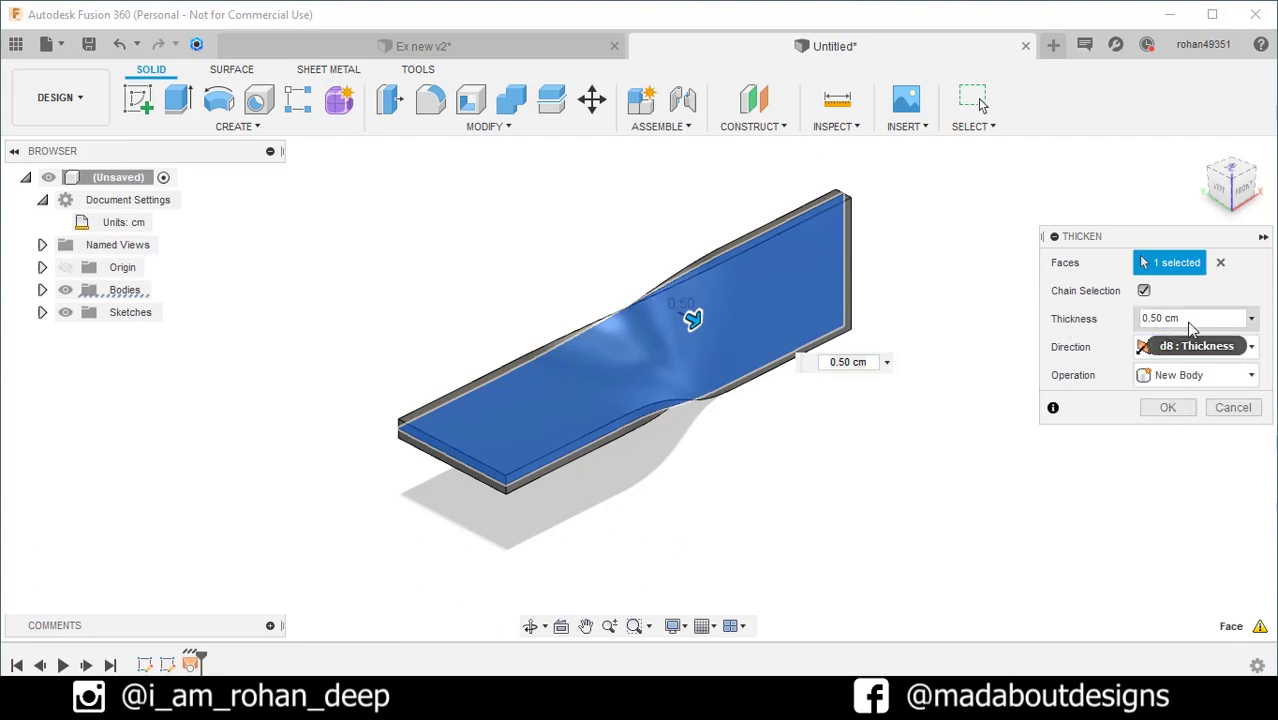
pyautogui.click(1143, 321)
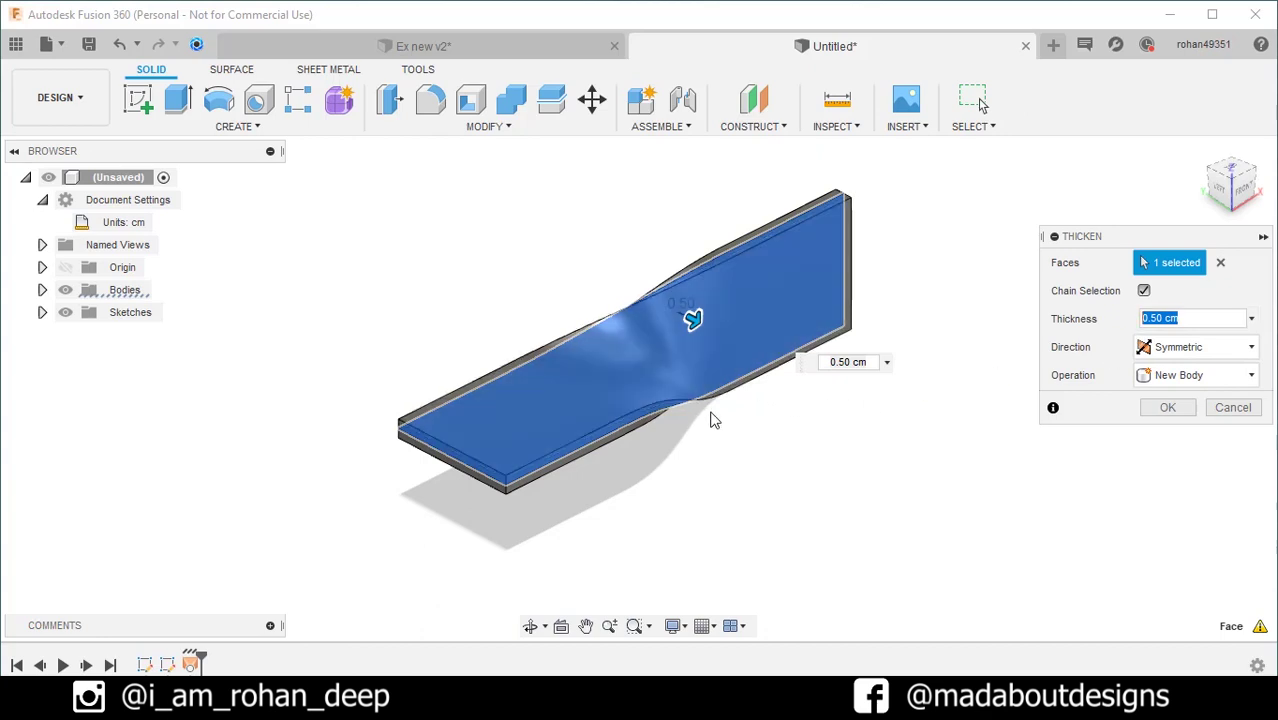
pyautogui.keyDown('shift'); pyautogui.moveTo(710, 419); pyautogui.dragTo(597, 443, button='middle'); pyautogui.keyUp('shift')
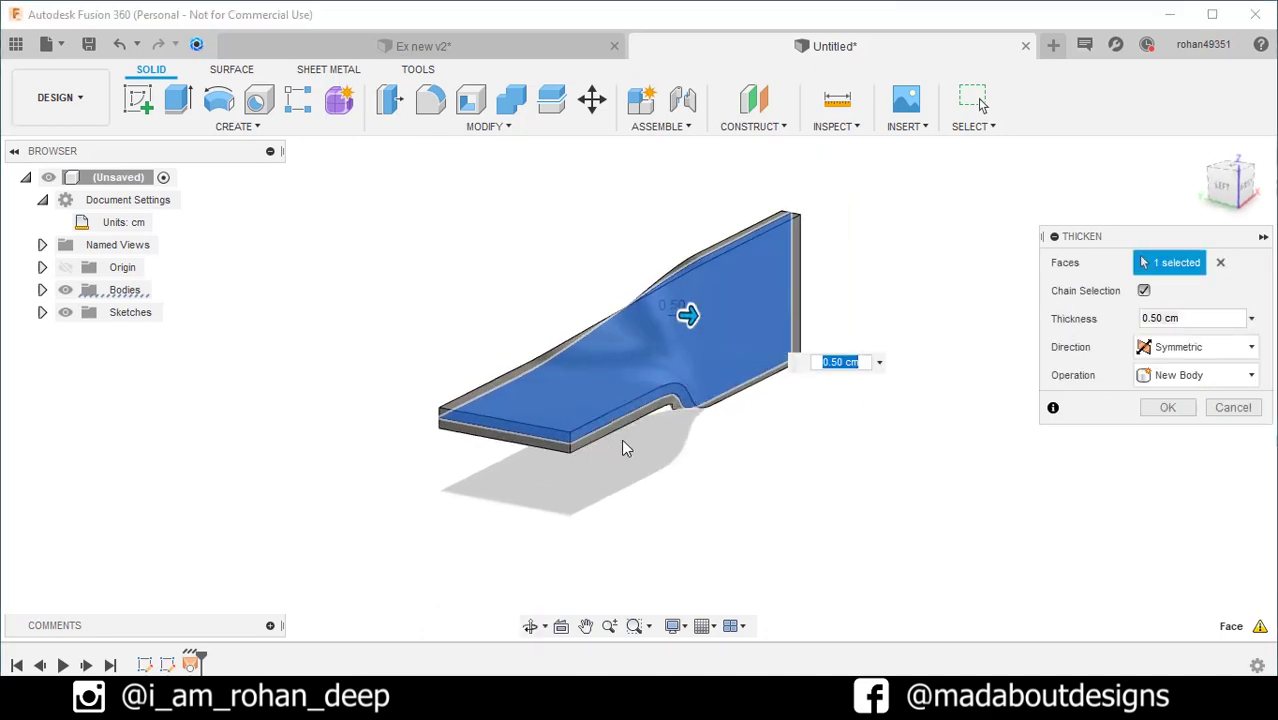
pyautogui.click(1165, 409)
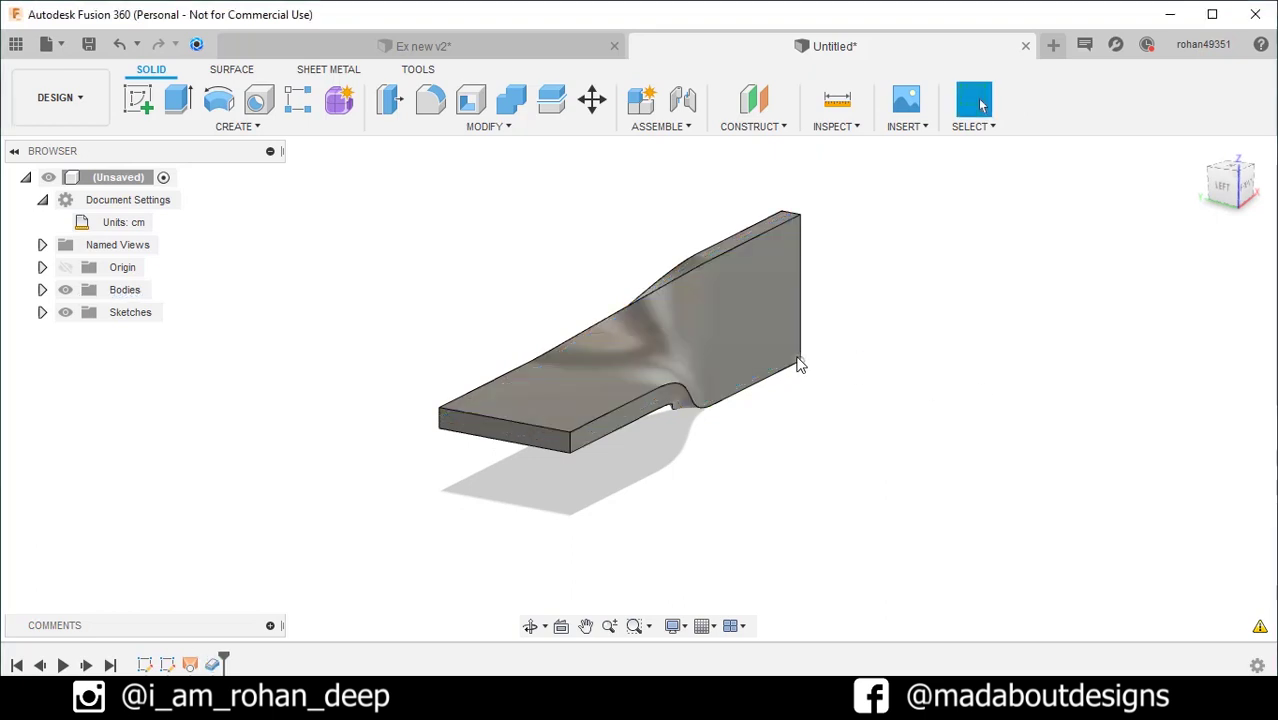
# - Fillet the four corner edges at the link's left and right ends with a 3.5 cm radius
pyautogui.keyDown('shift'); pyautogui.moveTo(800, 365); pyautogui.dragTo(976, 389, button='middle'); pyautogui.keyUp('shift')
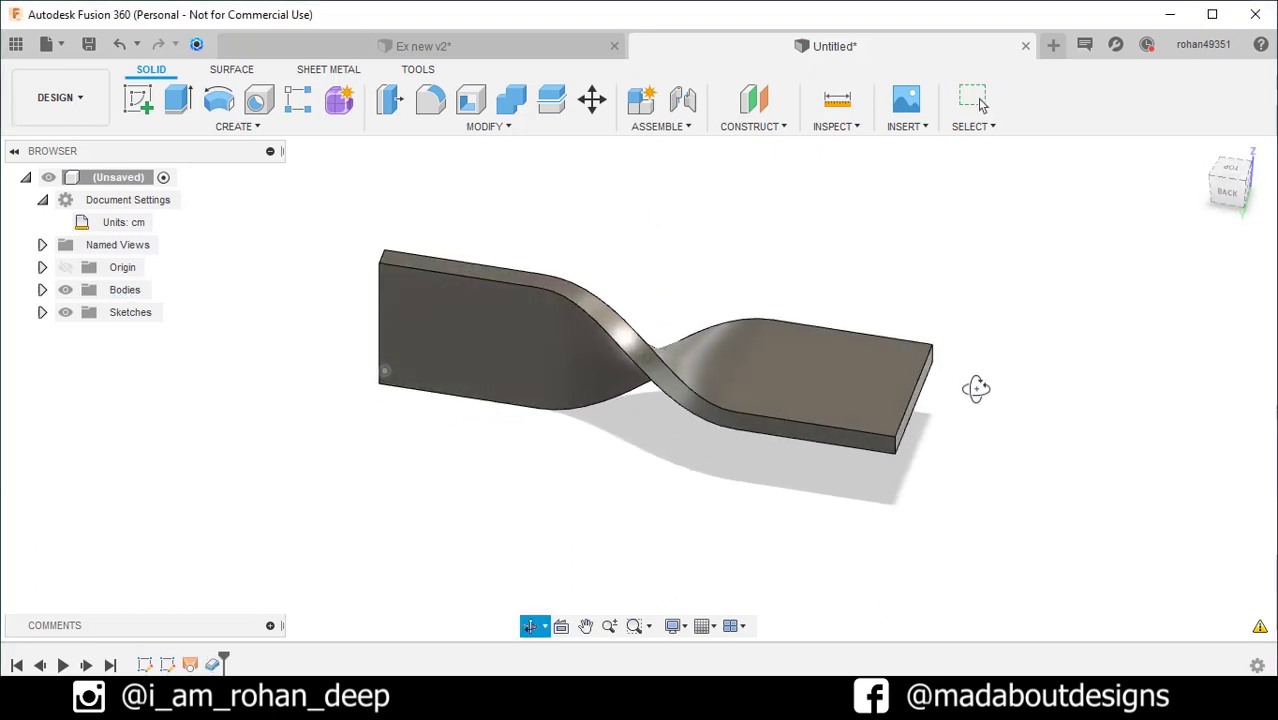
pyautogui.click(431, 101)
pyautogui.click(388, 256)
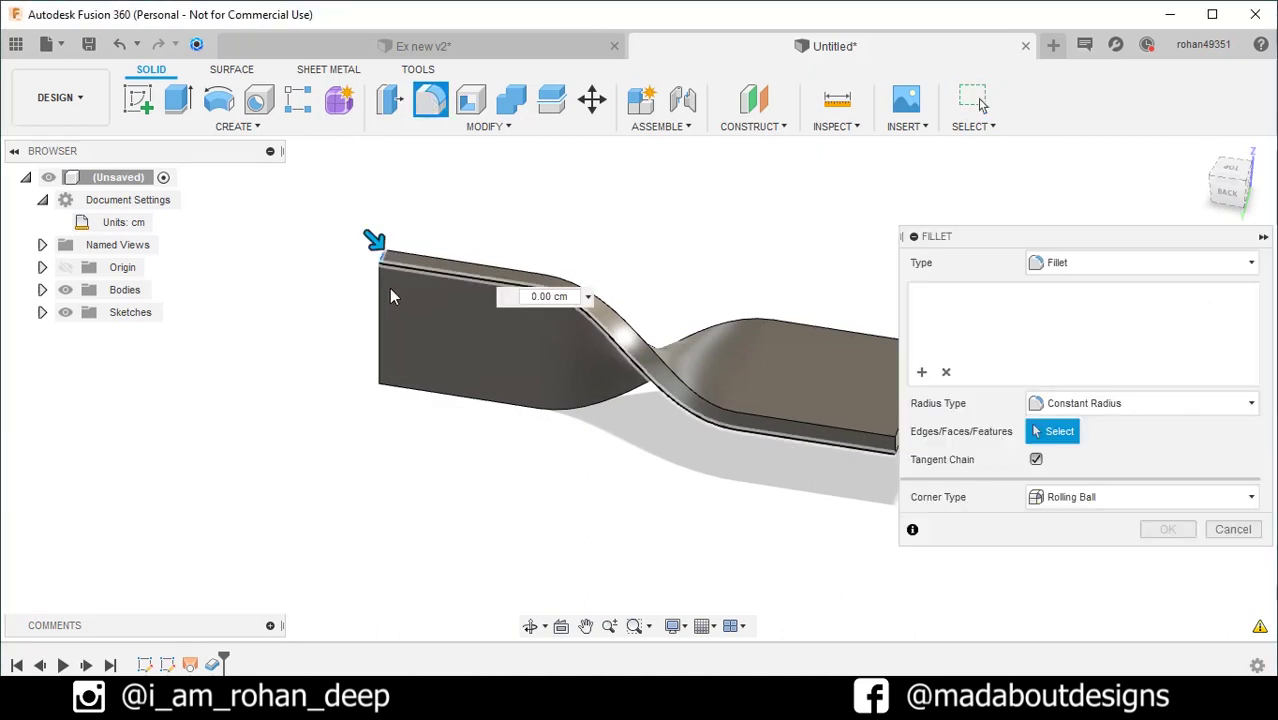
pyautogui.keyDown('shift'); pyautogui.moveTo(388, 378); pyautogui.dragTo(371, 365, button='middle'); pyautogui.keyUp('shift')
pyautogui.click(682, 400)
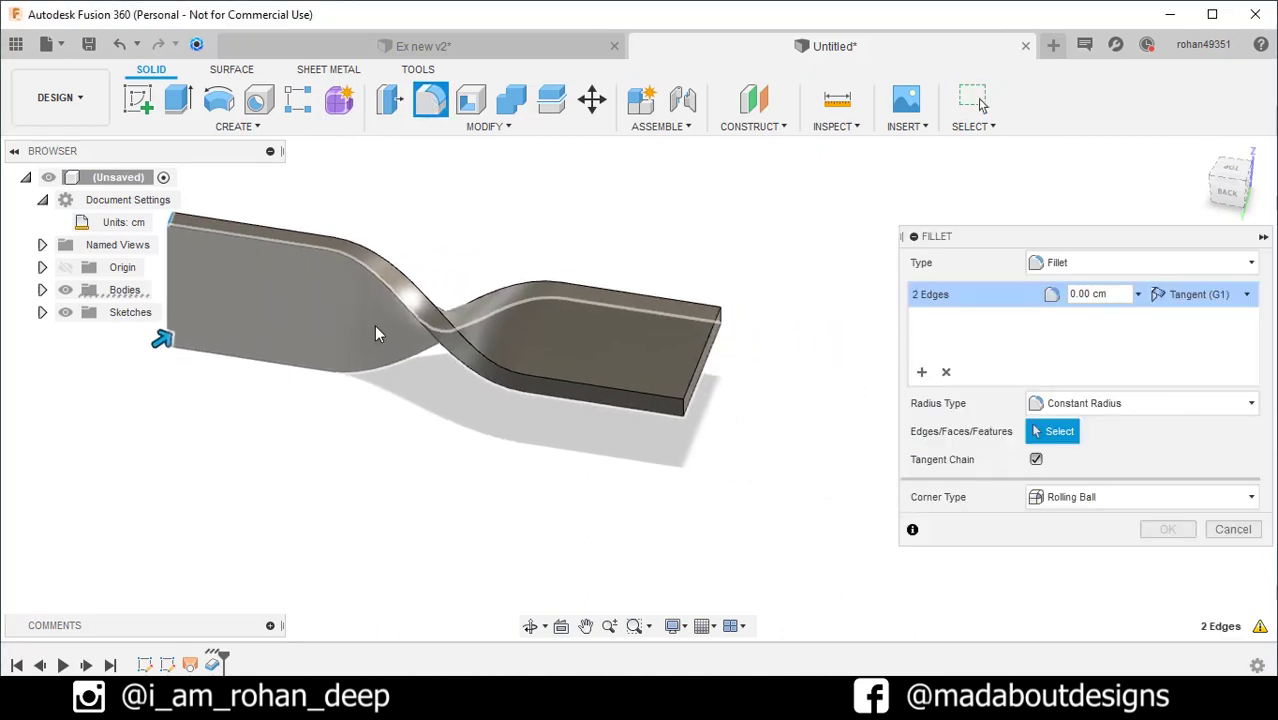
pyautogui.keyDown('shift'); pyautogui.moveTo(682, 400); pyautogui.dragTo(685, 400, button='middle'); pyautogui.keyUp('shift')
pyautogui.click(682, 405)
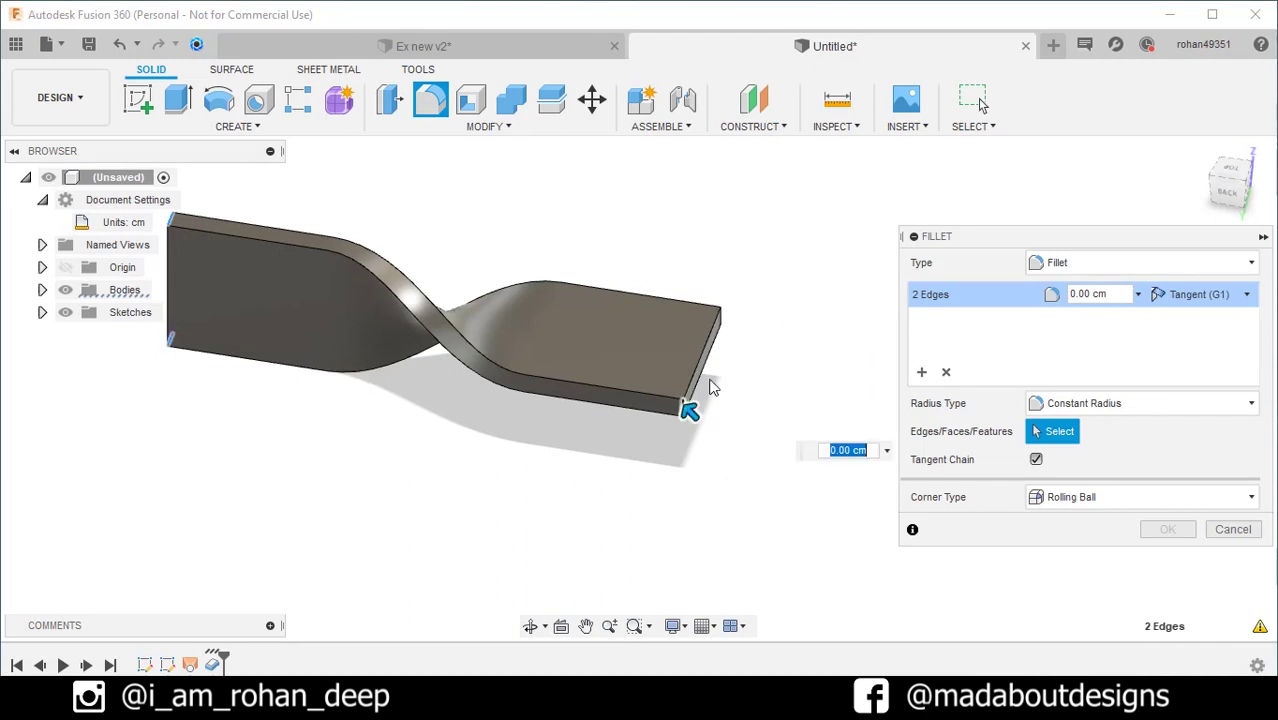
pyautogui.click(720, 318)
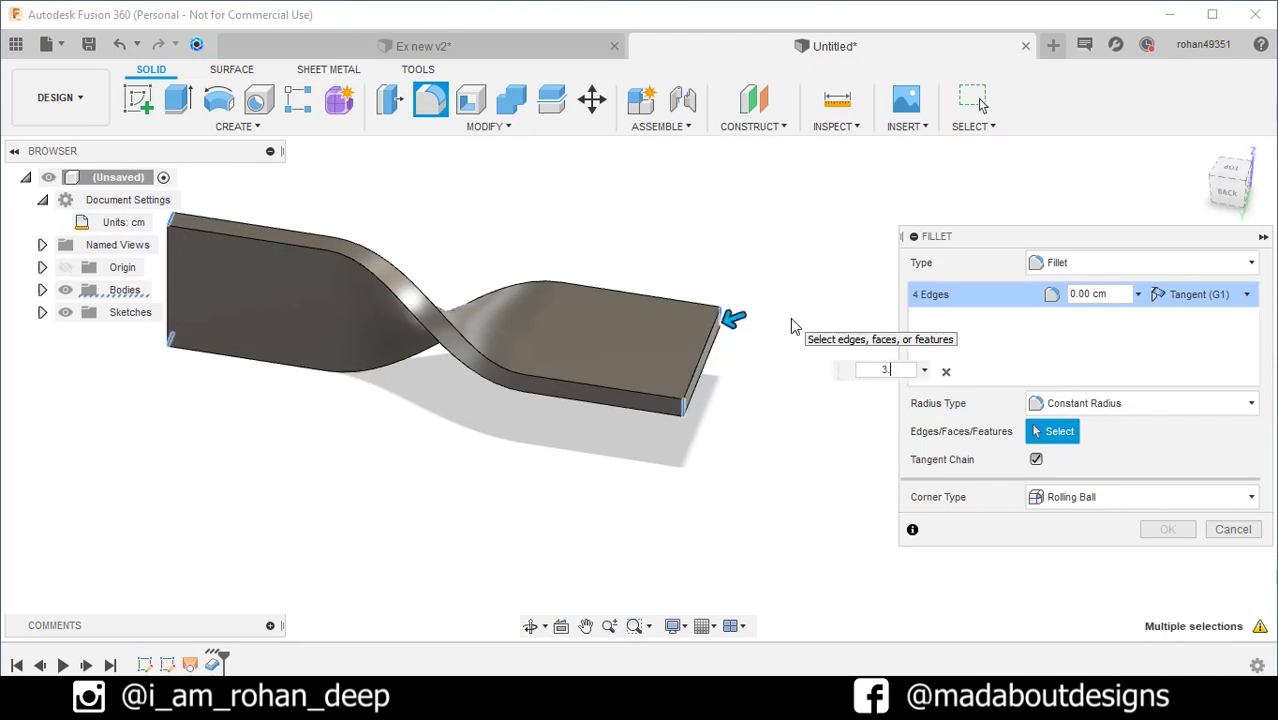
pyautogui.write('3.5')
pyautogui.press('Return')
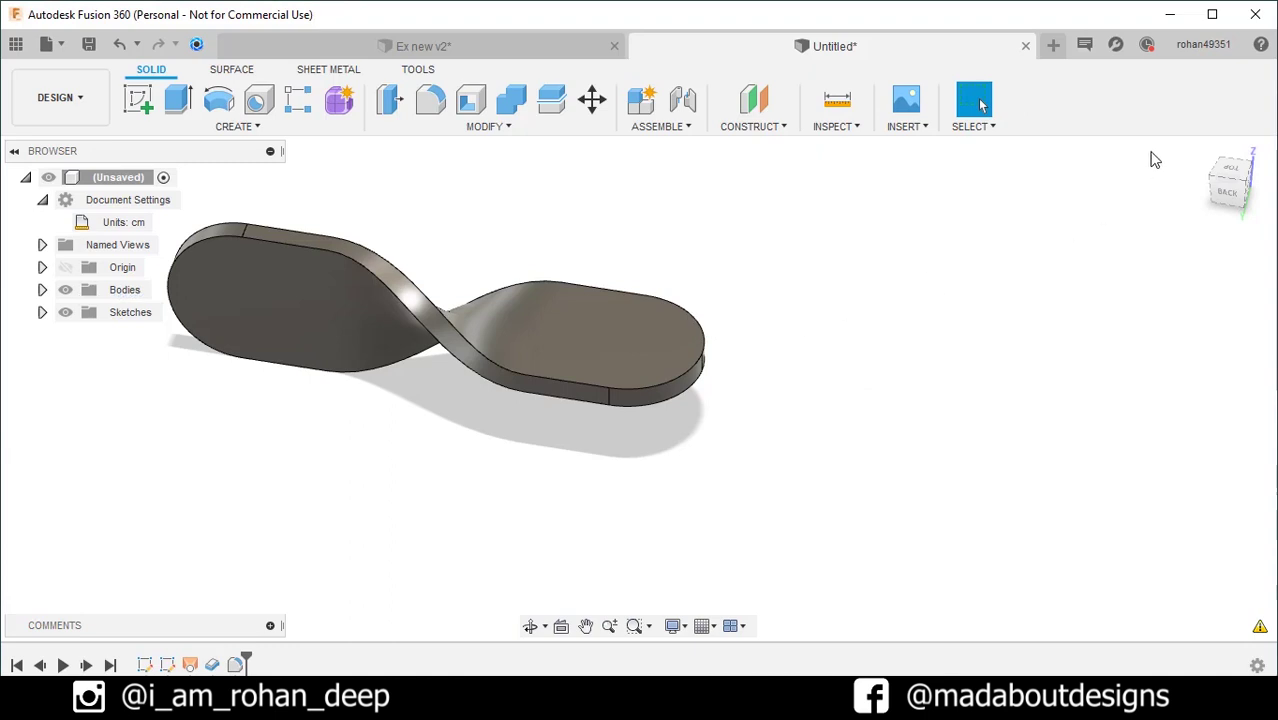
# - Fillet the twelve top and bottom outline edges of the link at 0.1 cm
pyautogui.click(1212, 157)
pyautogui.moveTo(1016, 271); pyautogui.dragTo(965, 262, button='middle')
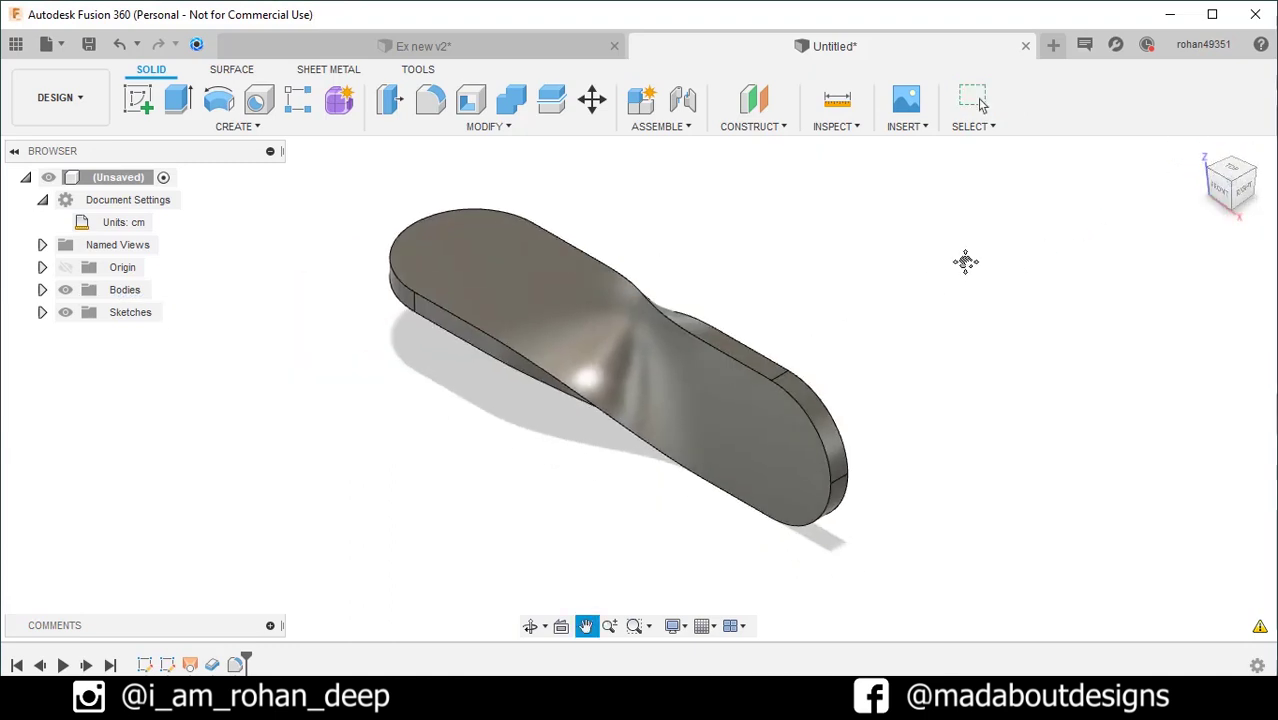
pyautogui.click(434, 101)
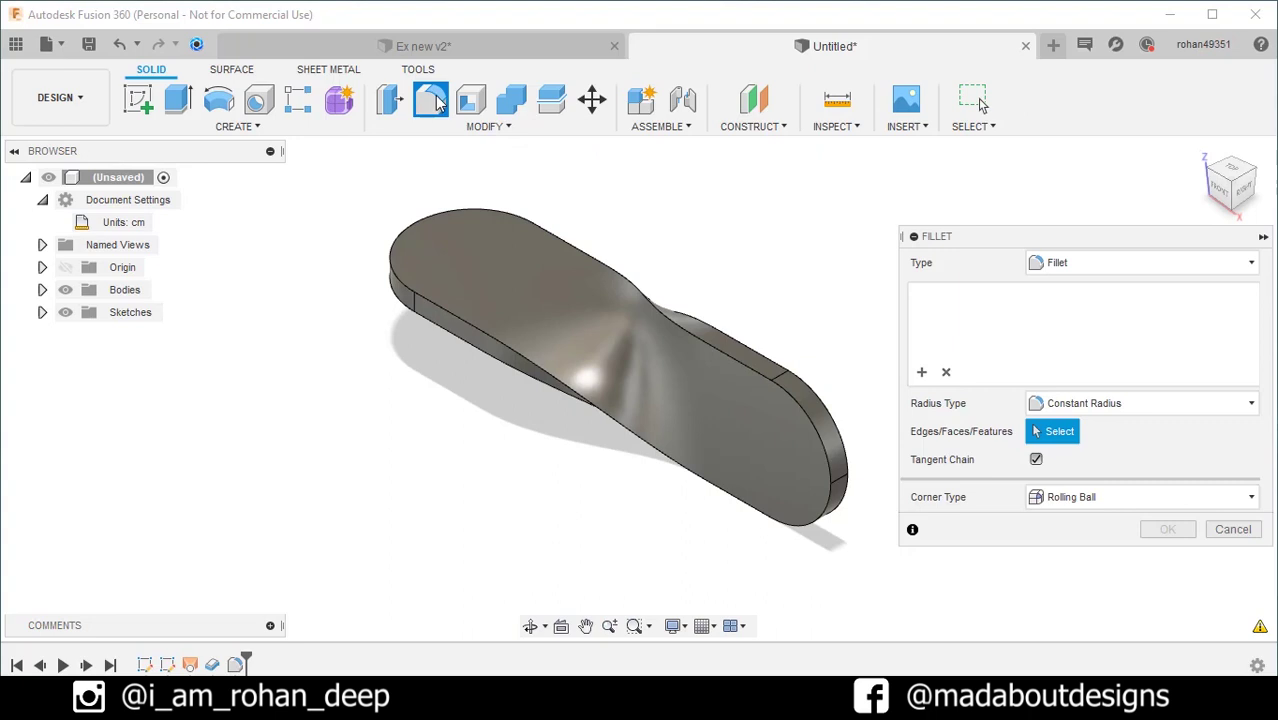
pyautogui.click(703, 341)
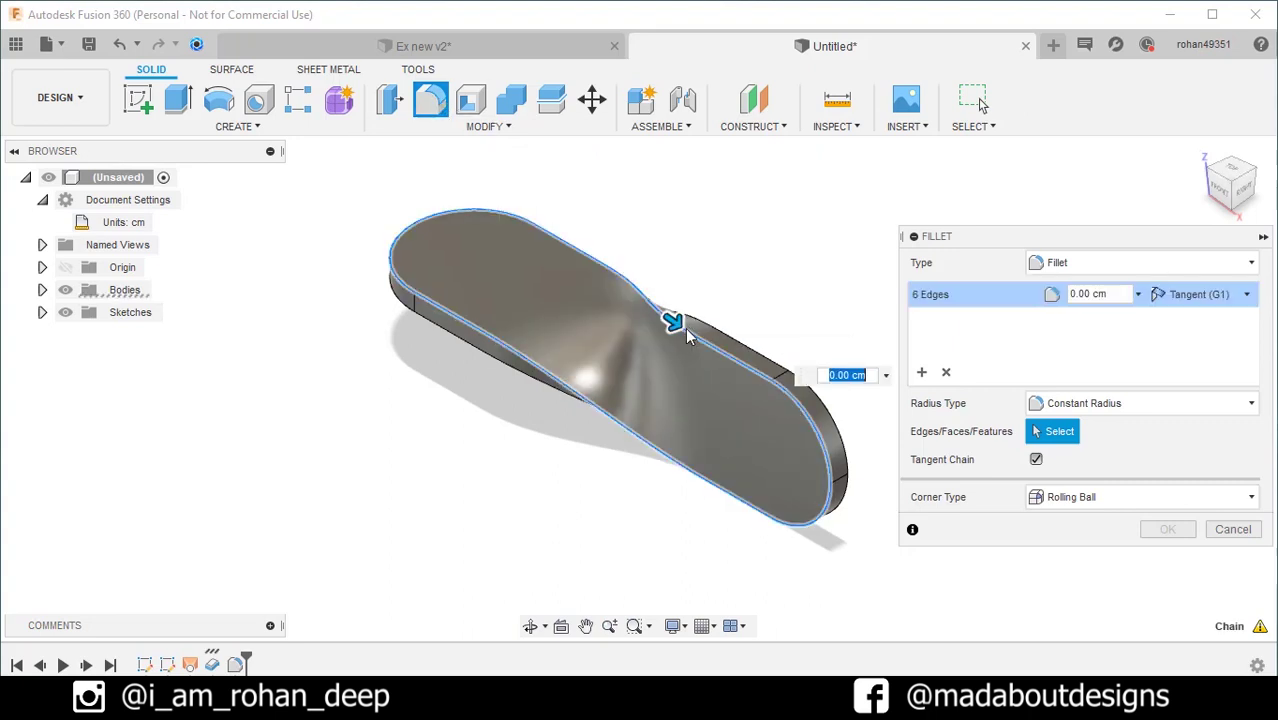
pyautogui.keyDown('shift'); pyautogui.moveTo(622, 334); pyautogui.dragTo(551, 337, button='middle'); pyautogui.keyUp('shift')
pyautogui.click(652, 342)
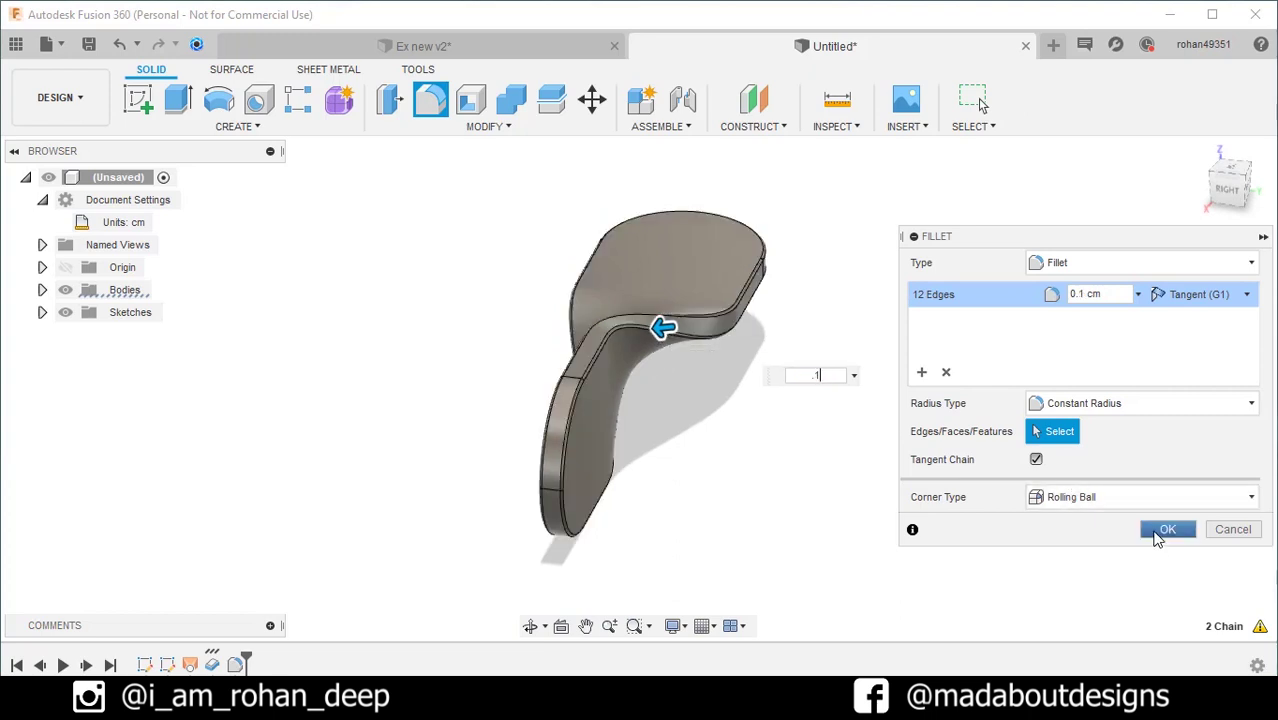
pyautogui.click(1160, 530)
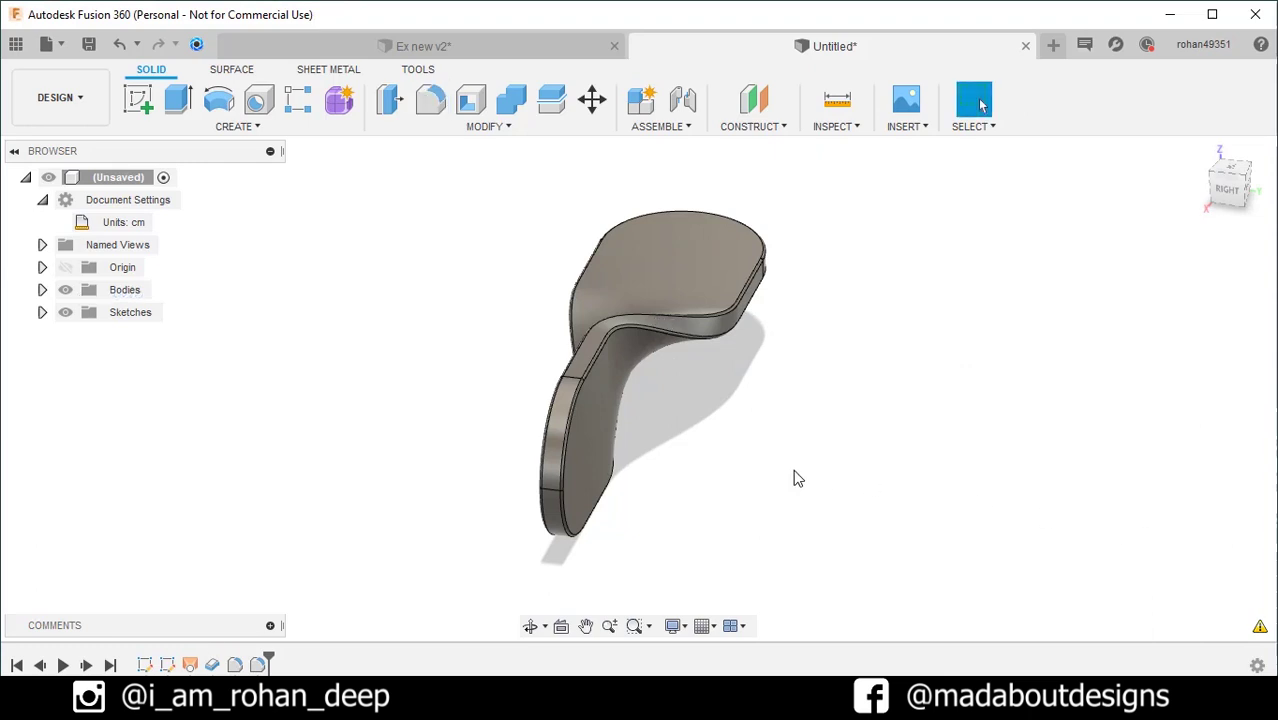
pyautogui.keyDown('shift'); pyautogui.moveTo(796, 476); pyautogui.dragTo(880, 460, button='middle'); pyautogui.keyUp('shift')
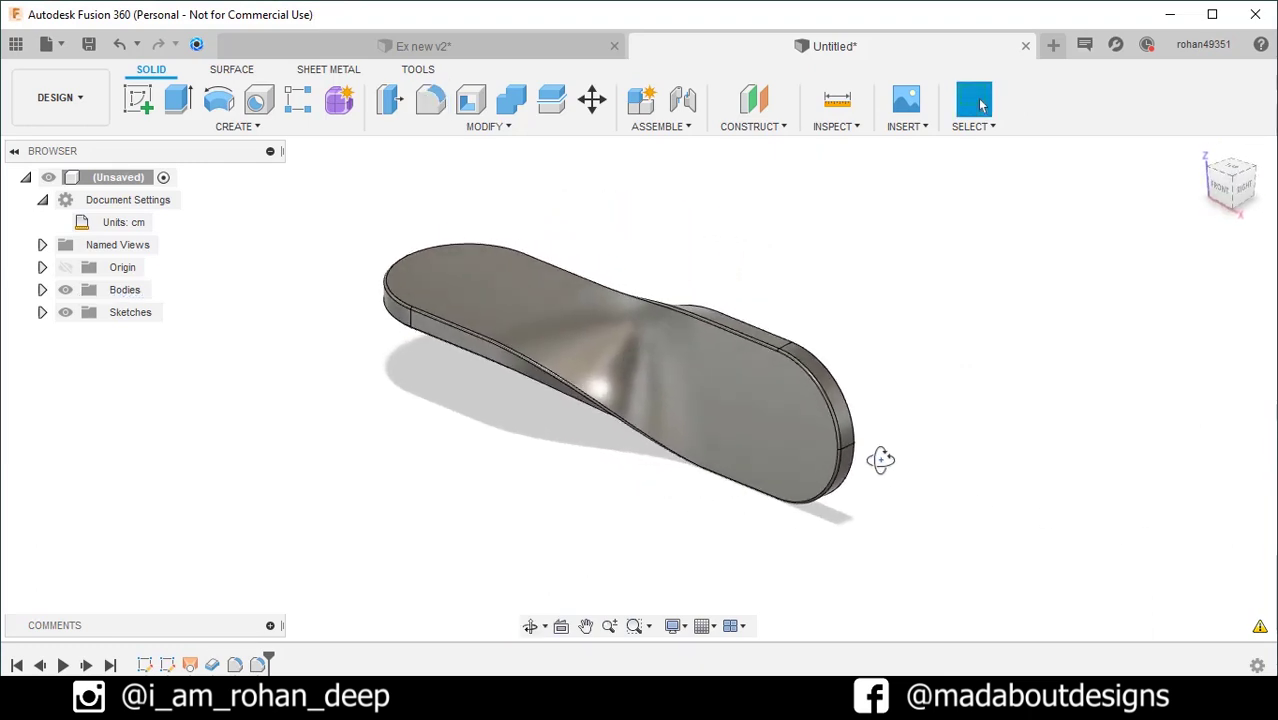
# - Switch to the FRONT view, check the camera display setting, and begin a new sketch
pyautogui.click(1220, 190)
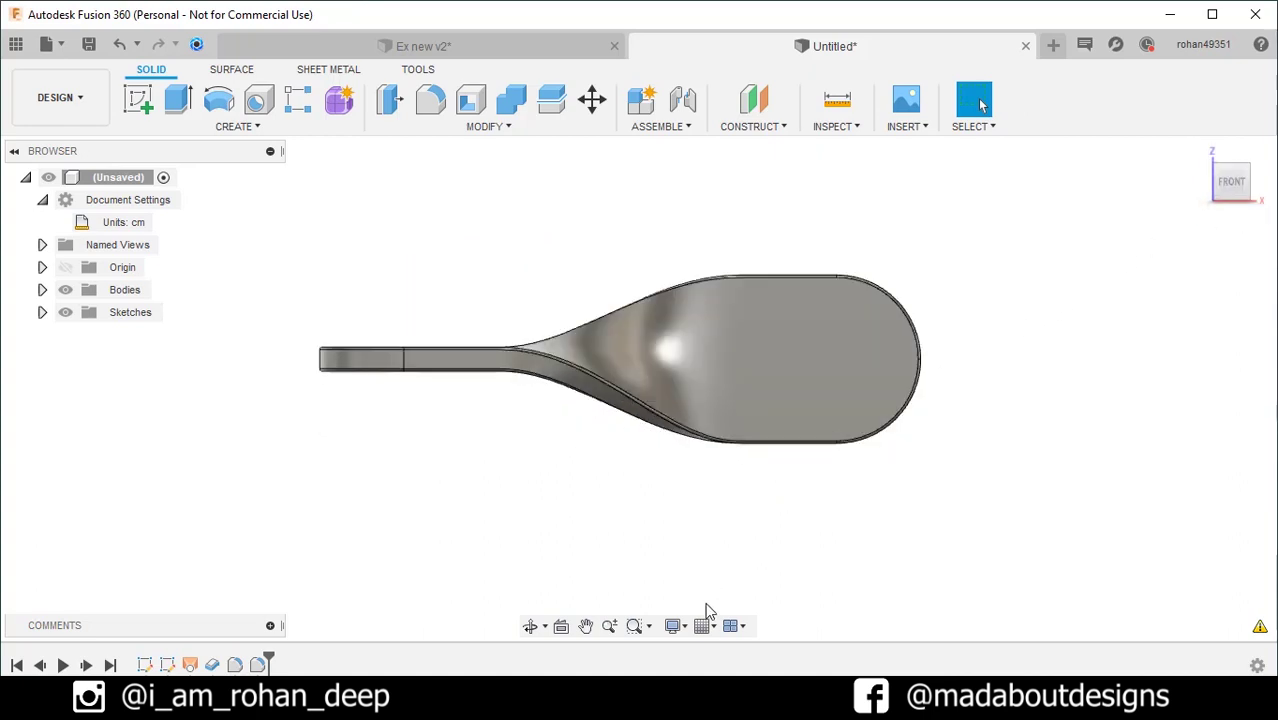
pyautogui.click(685, 628)
pyautogui.moveTo(720, 558)
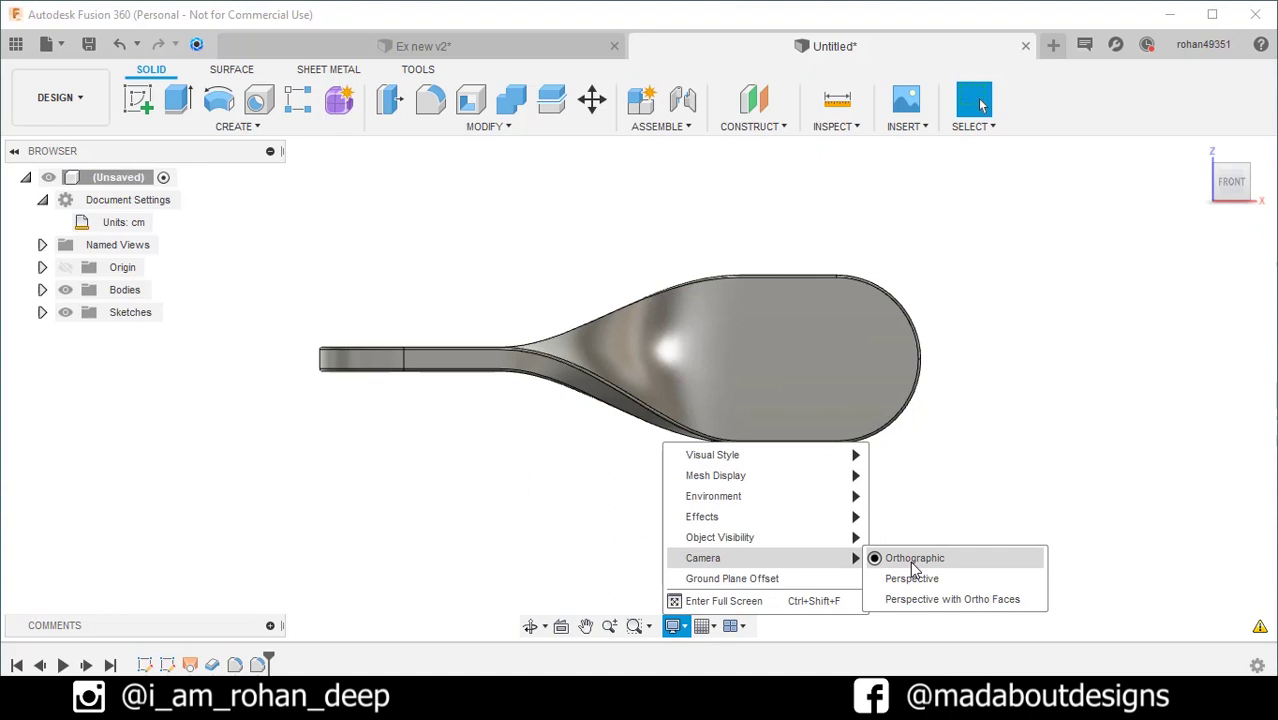
pyautogui.click(930, 510)
# - On the front plane, with 3D sketching off, draw a 3 cm circle inside the right rounded end
pyautogui.click(138, 99)
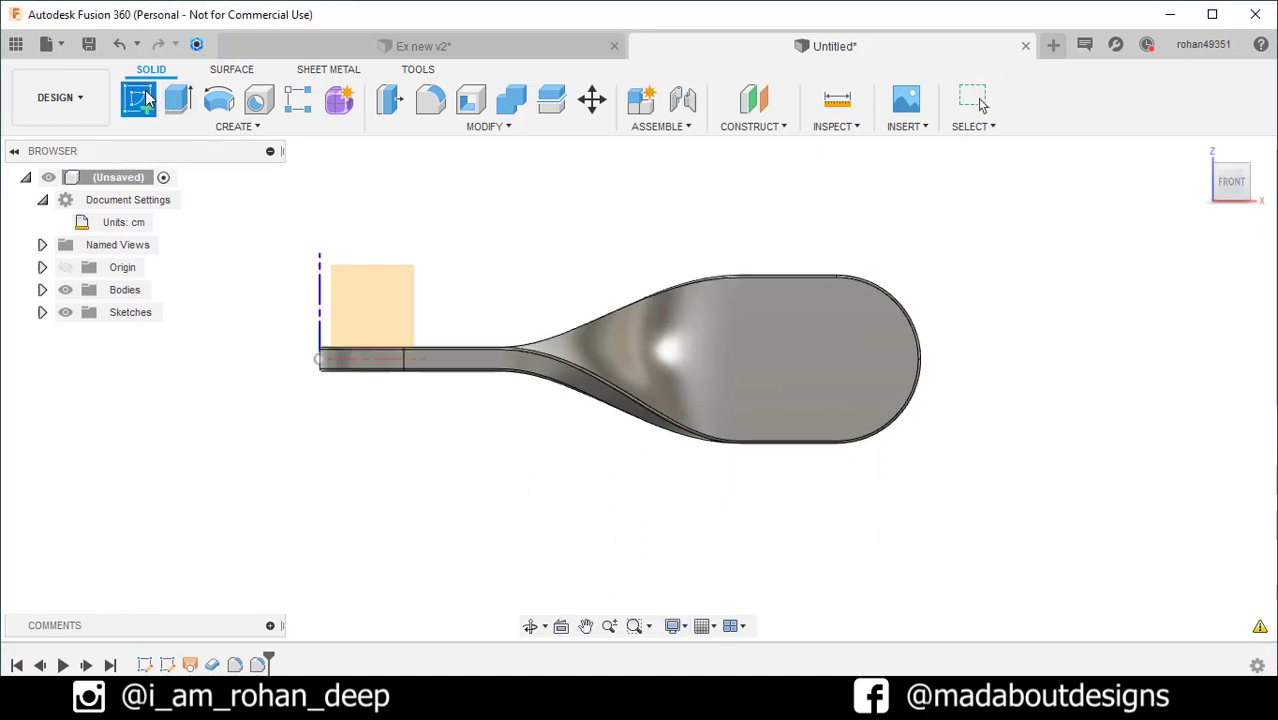
pyautogui.click(345, 290)
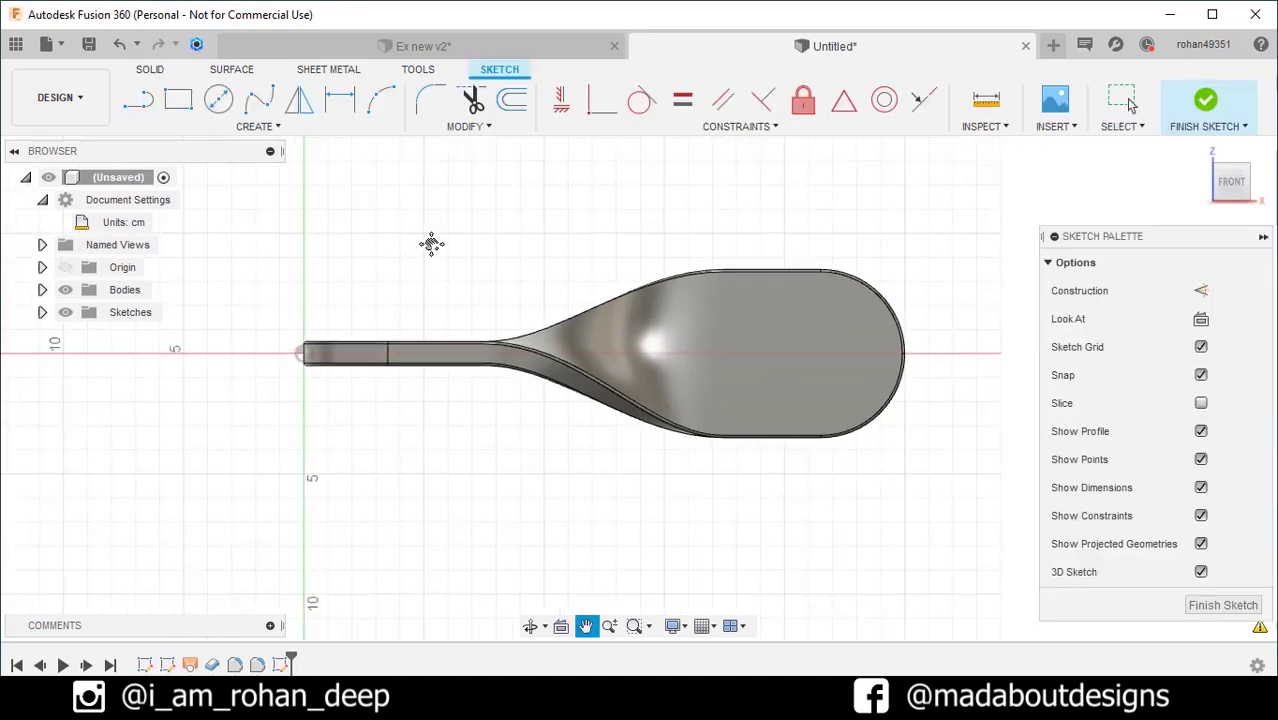
pyautogui.click(218, 104)
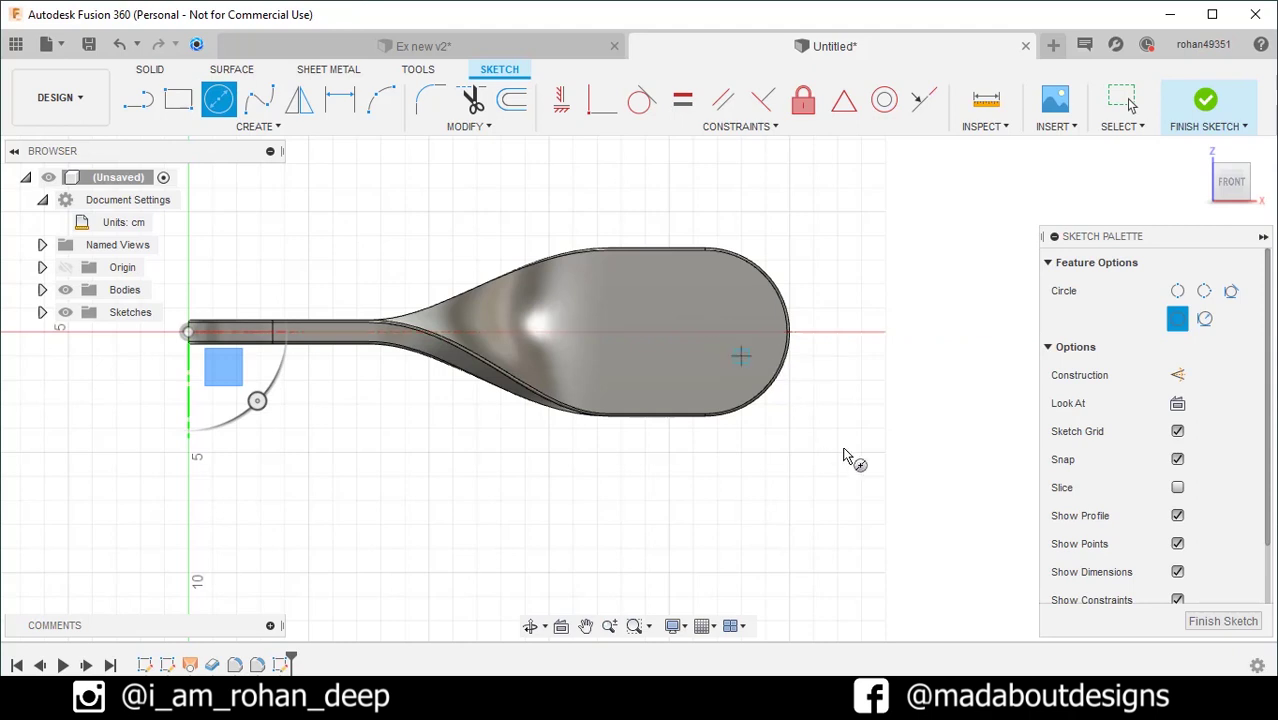
pyautogui.scroll(-2, 1095, 525)
pyautogui.scroll(-1, 1095, 527)
pyautogui.click(1178, 588)
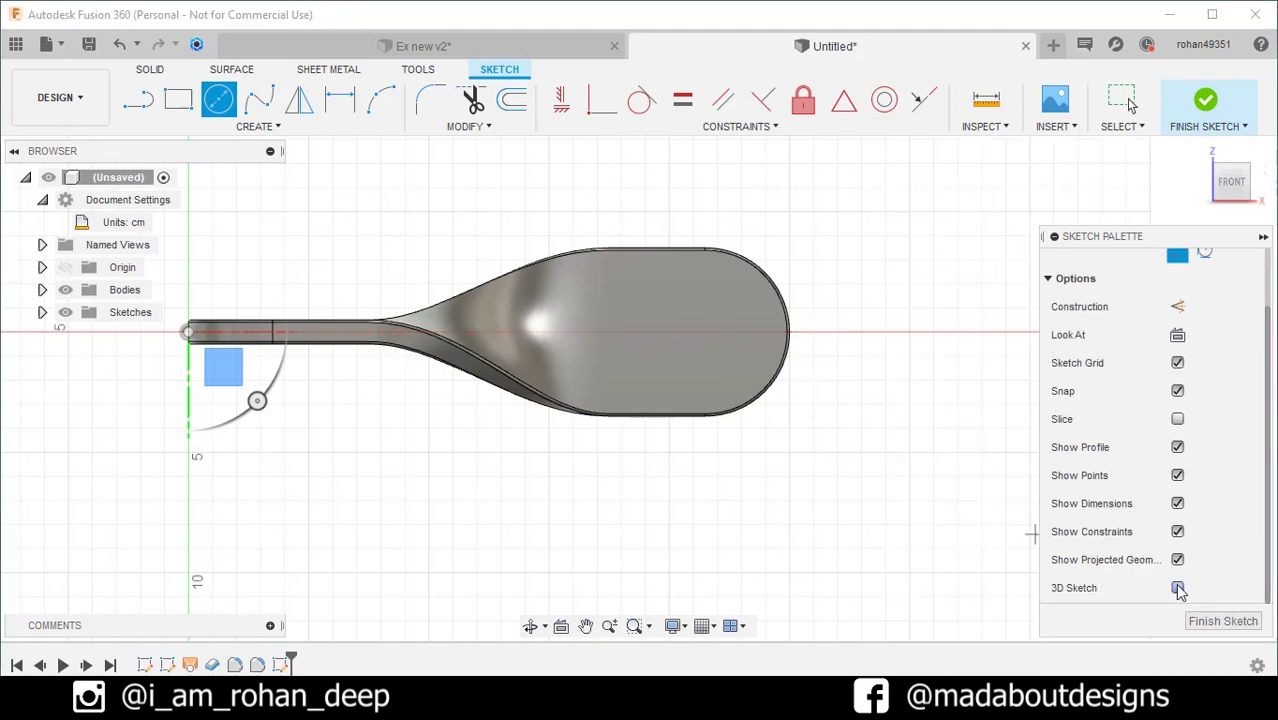
pyautogui.click(708, 332)
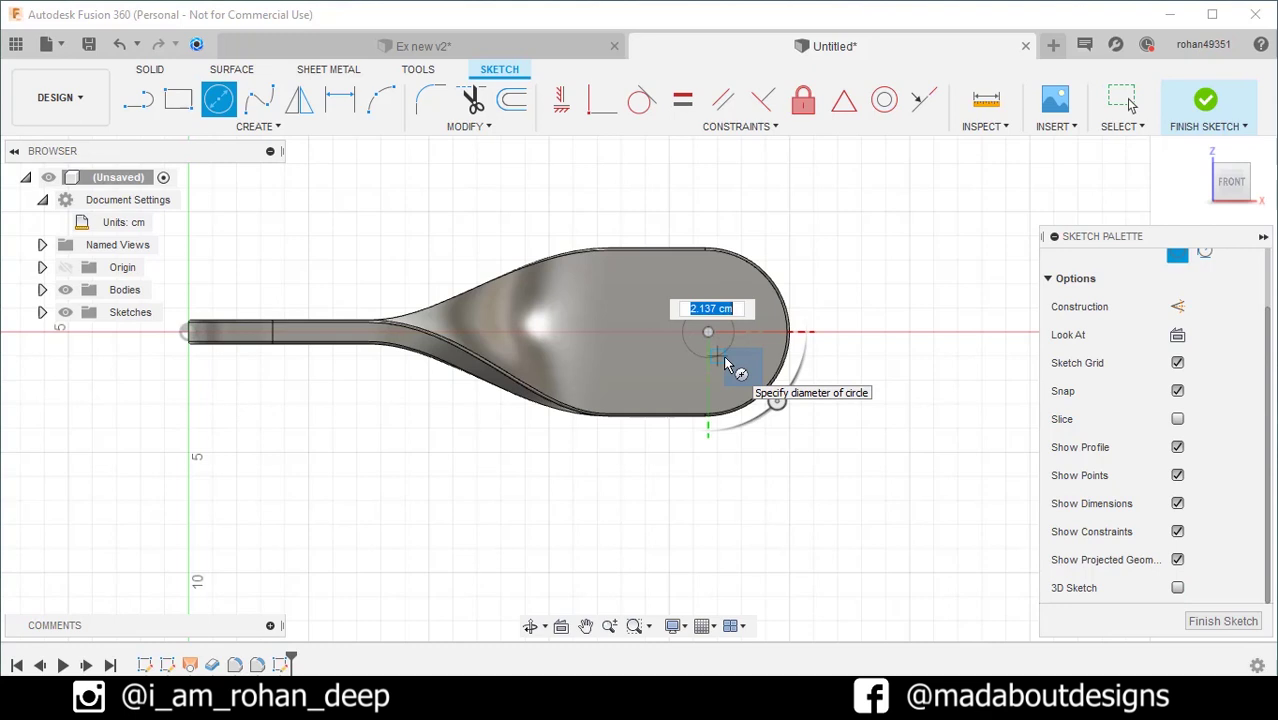
pyautogui.write('3')
pyautogui.press('Return')
pyautogui.press('Escape')
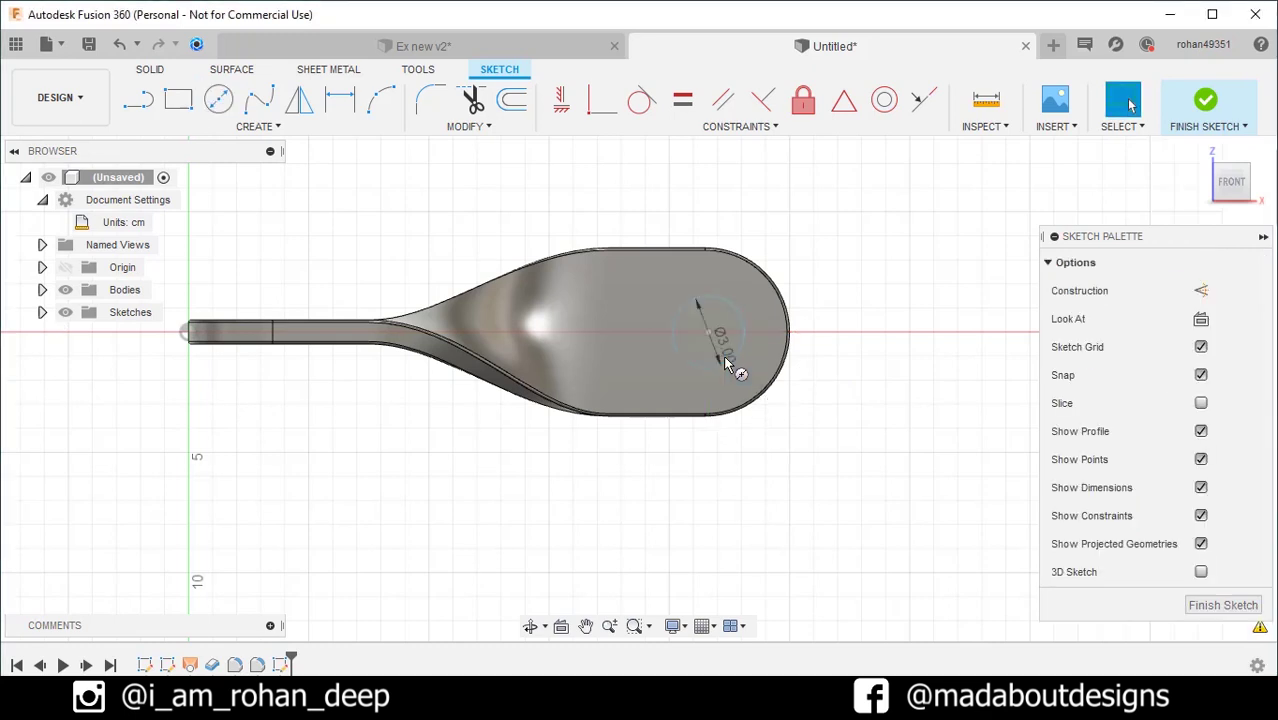
# - Dimension the circle centre 4 cm from the right tip and align it horizontally with that tip
pyautogui.click(340, 100)
pyautogui.scroll(2, 632, 322)
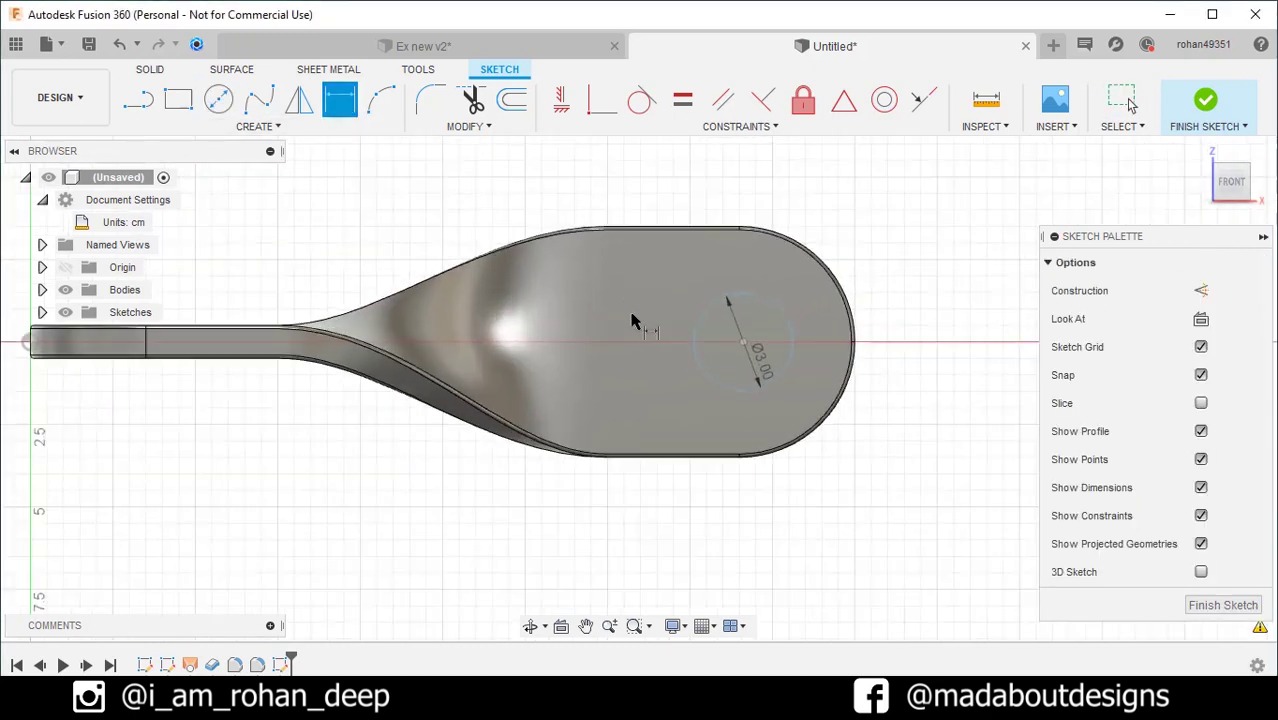
pyautogui.click(743, 343)
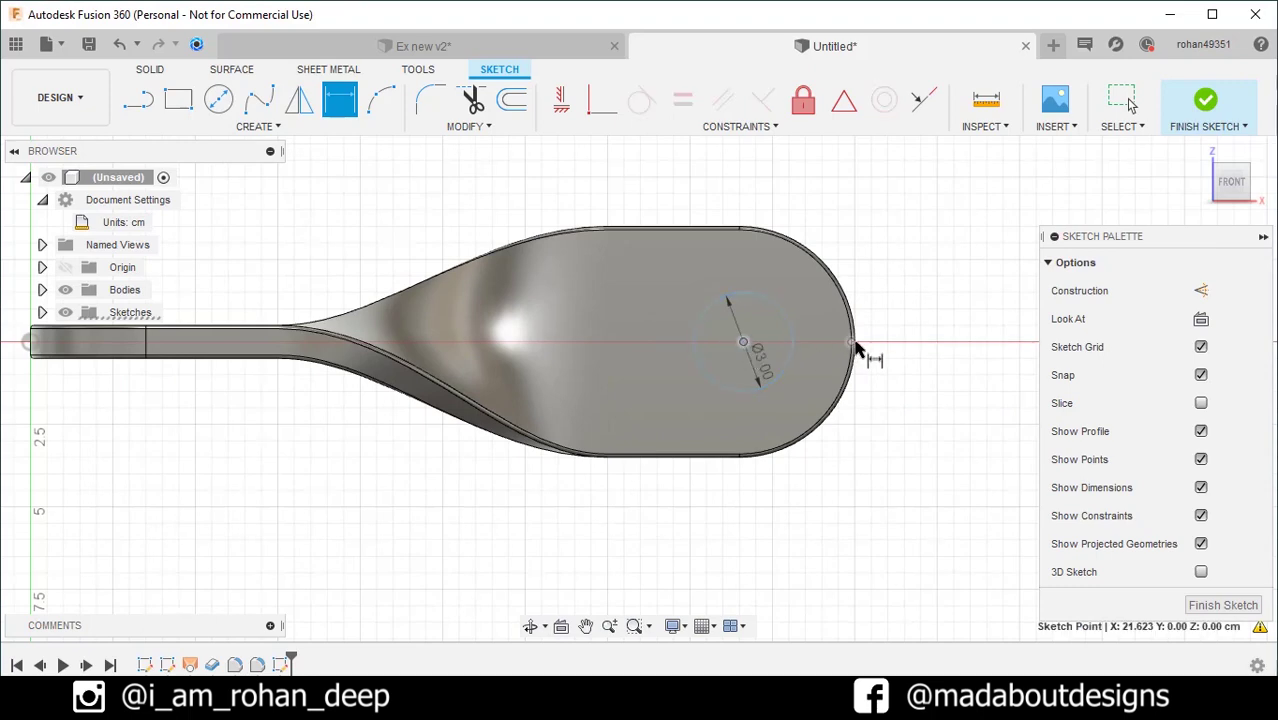
pyautogui.click(853, 344)
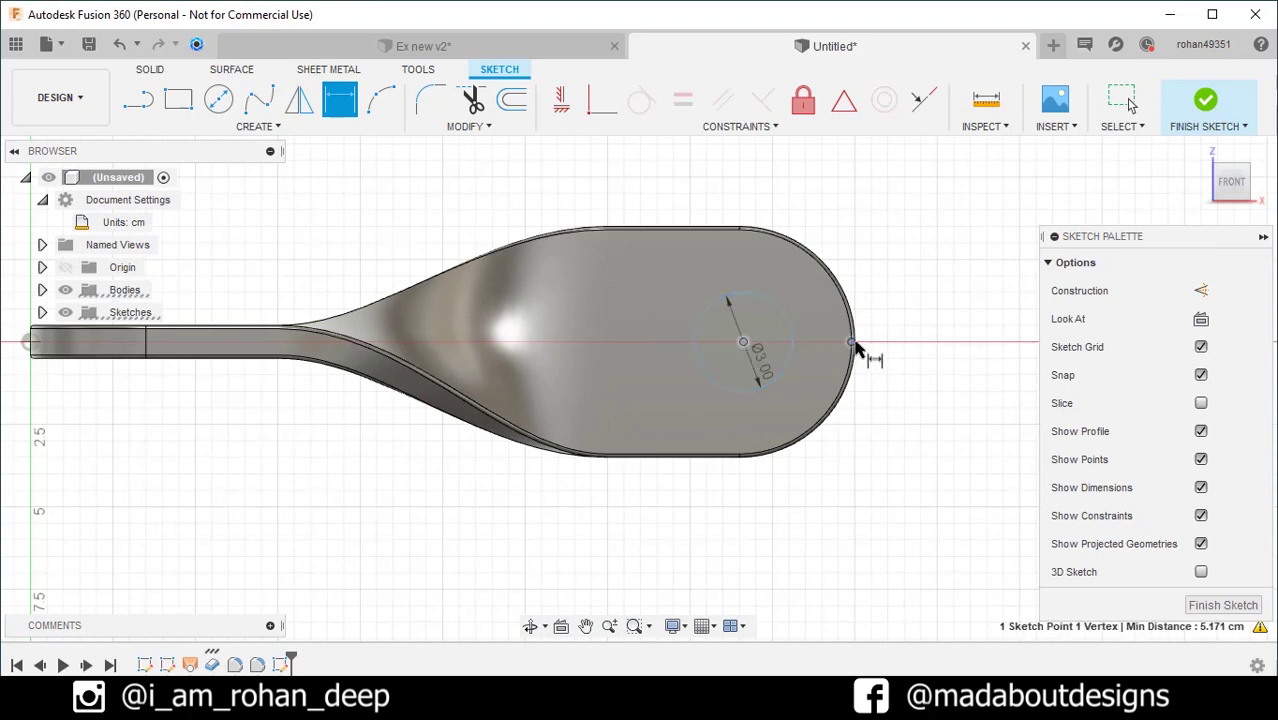
pyautogui.click(826, 504)
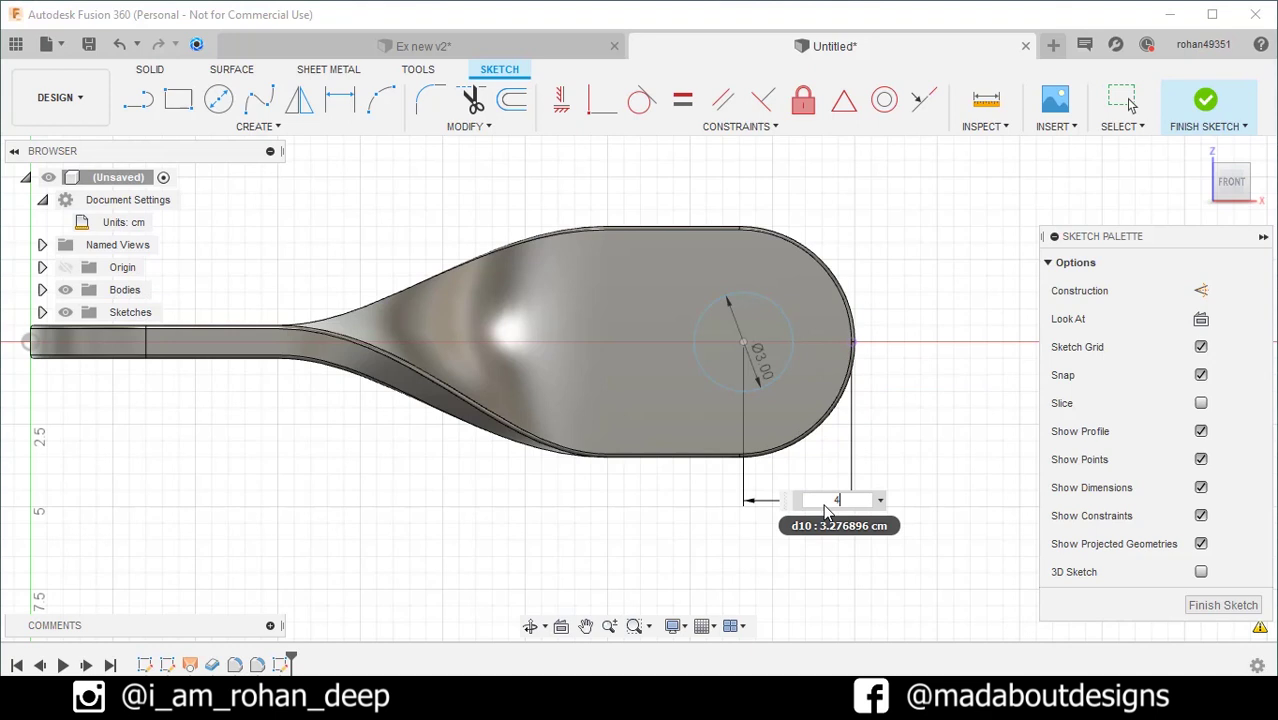
pyautogui.write('4')
pyautogui.press('Return')
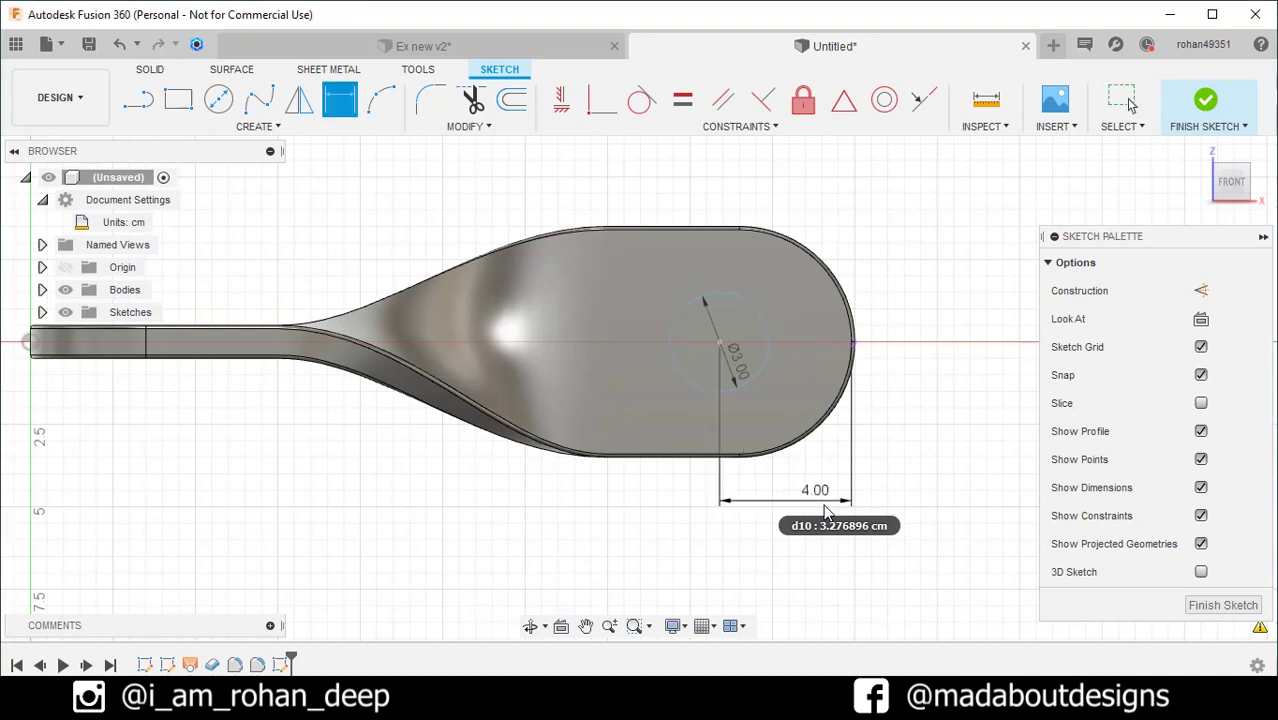
pyautogui.click(561, 104)
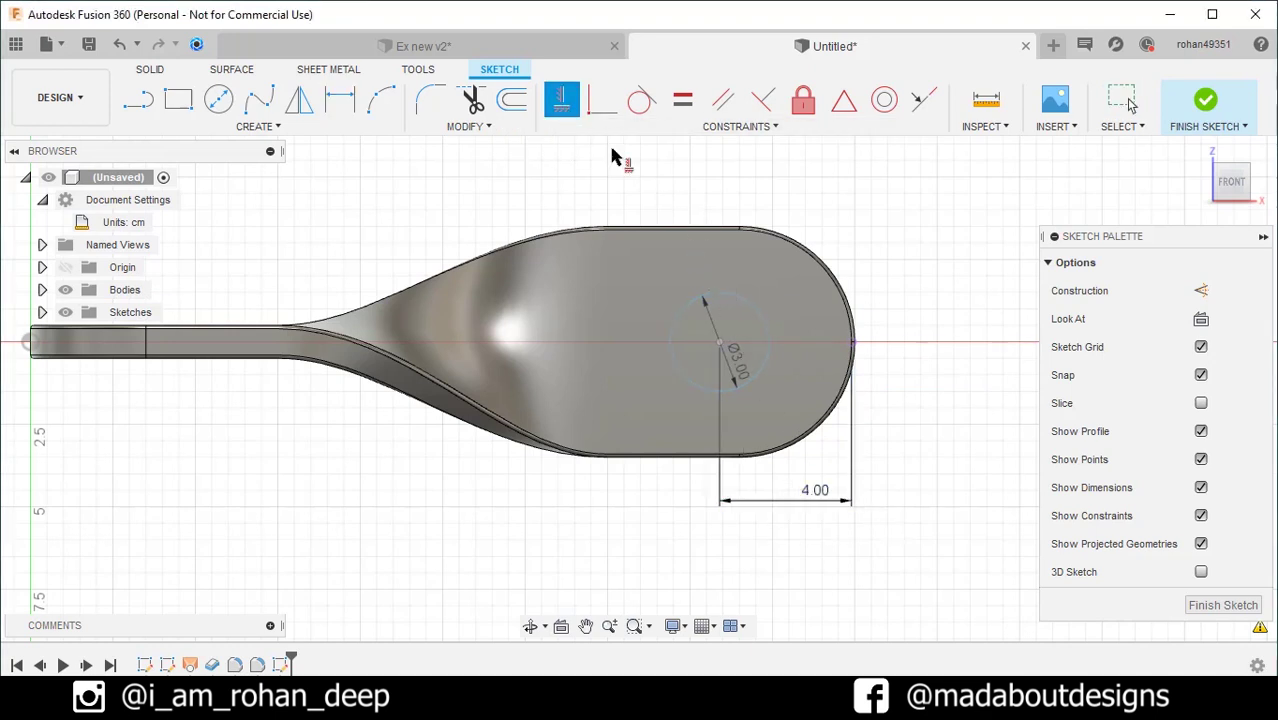
pyautogui.click(720, 343)
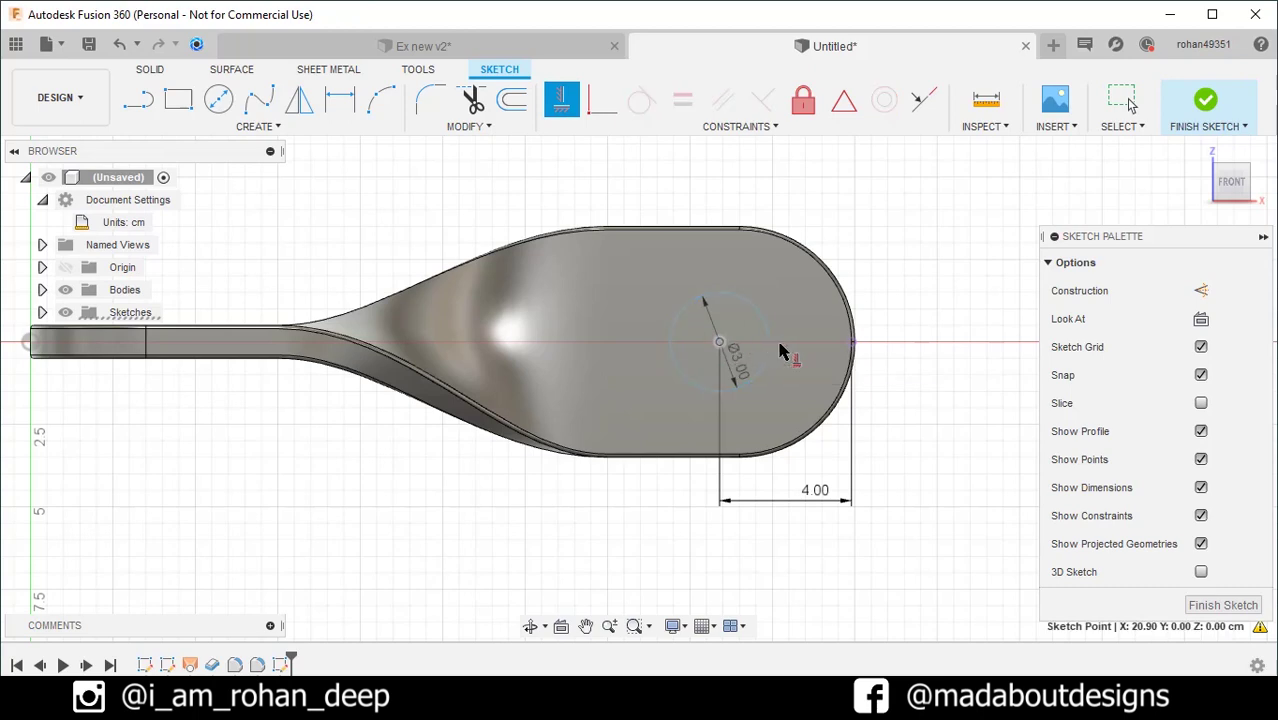
pyautogui.click(853, 344)
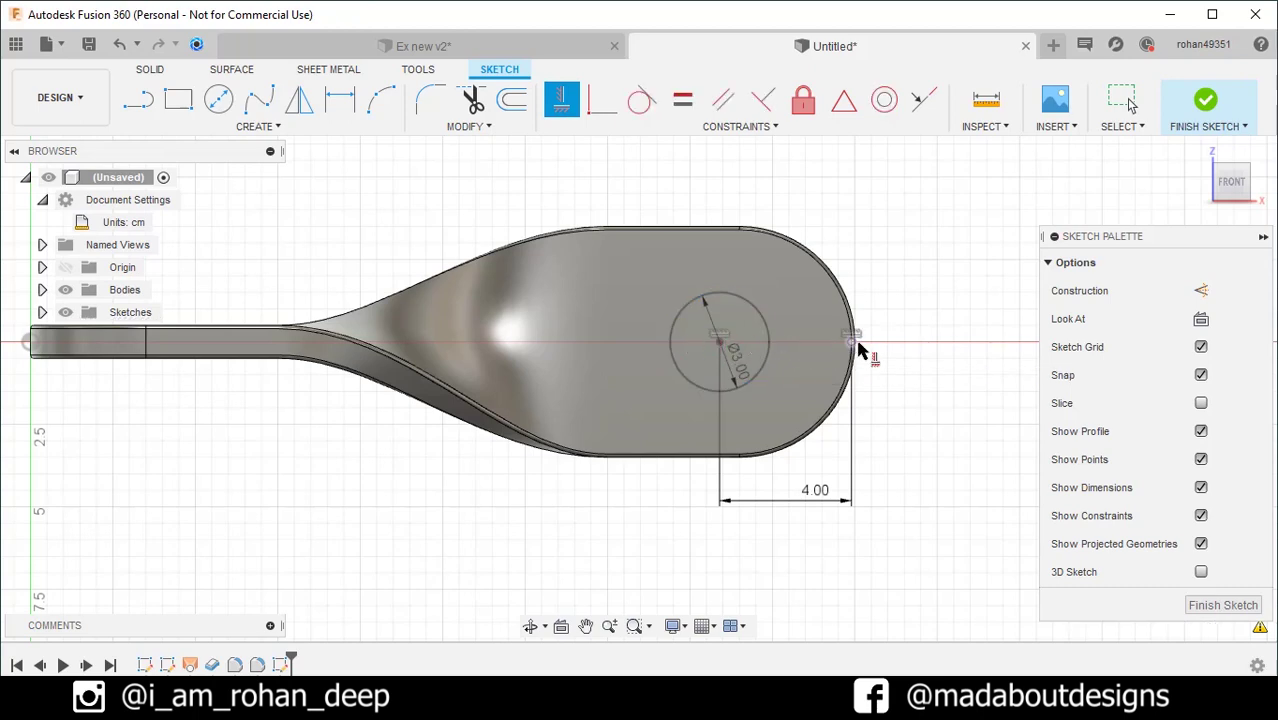
# - Extrude-cut the 3 cm circle -8.00 cm through the right rounded end to make the hole
pyautogui.click(1203, 102)
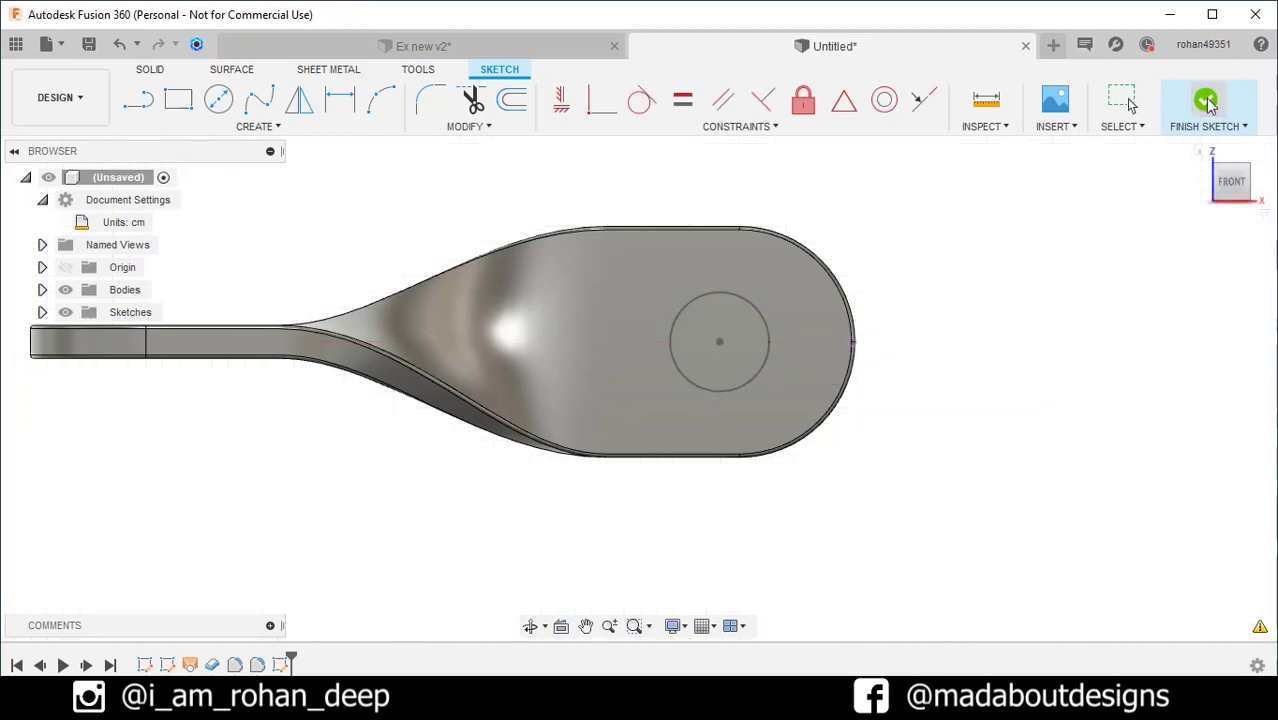
pyautogui.click(178, 100)
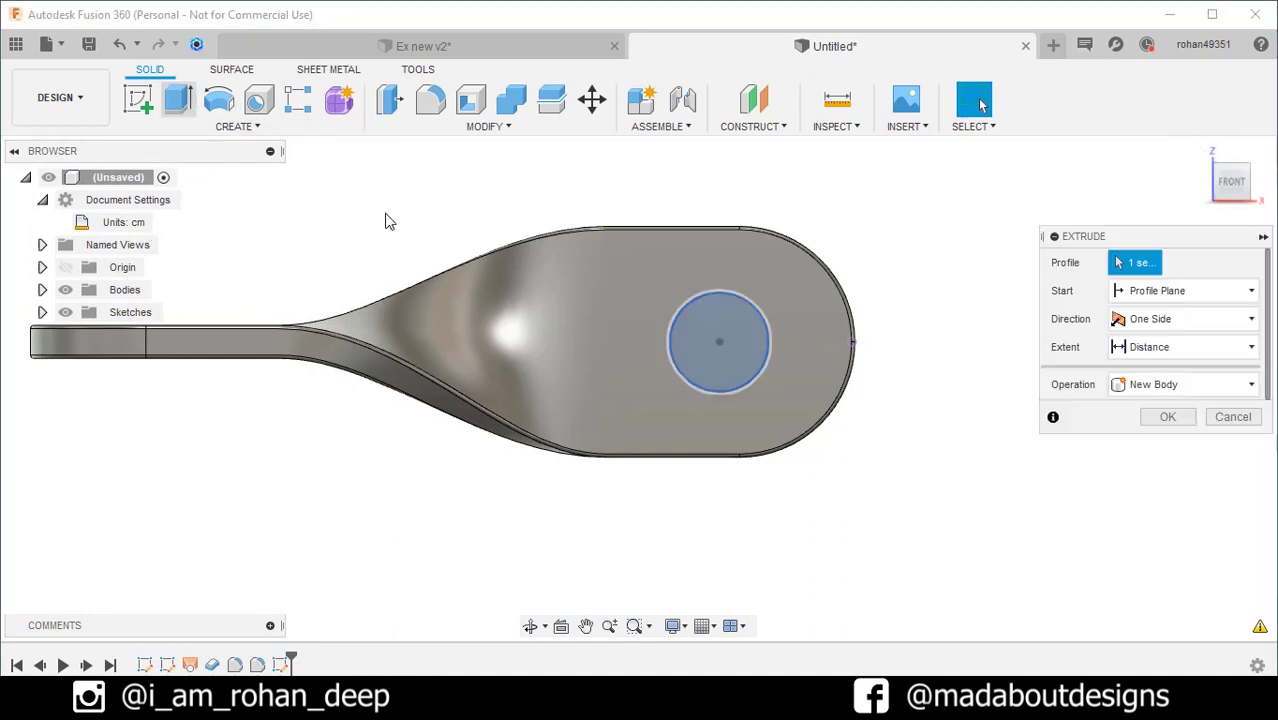
pyautogui.keyDown('shift'); pyautogui.moveTo(388, 217); pyautogui.dragTo(565, 385, button='middle'); pyautogui.keyUp('shift')
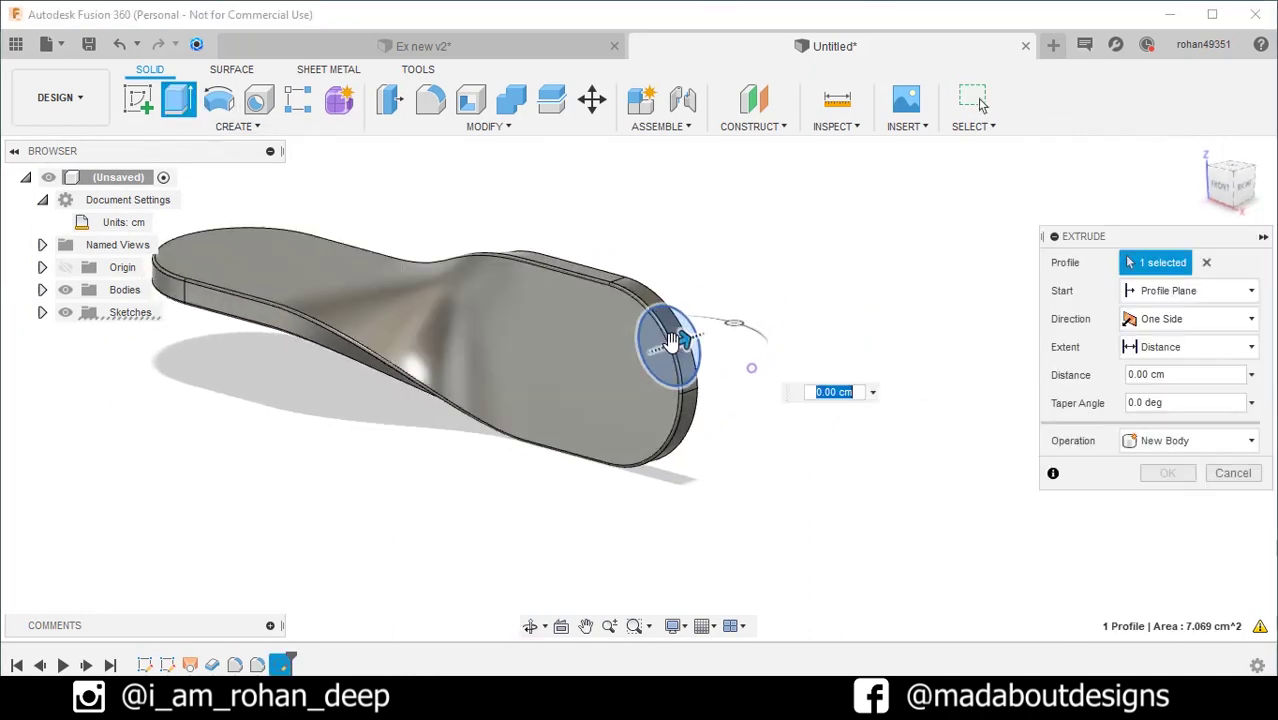
pyautogui.moveTo(685, 336); pyautogui.dragTo(510, 404)
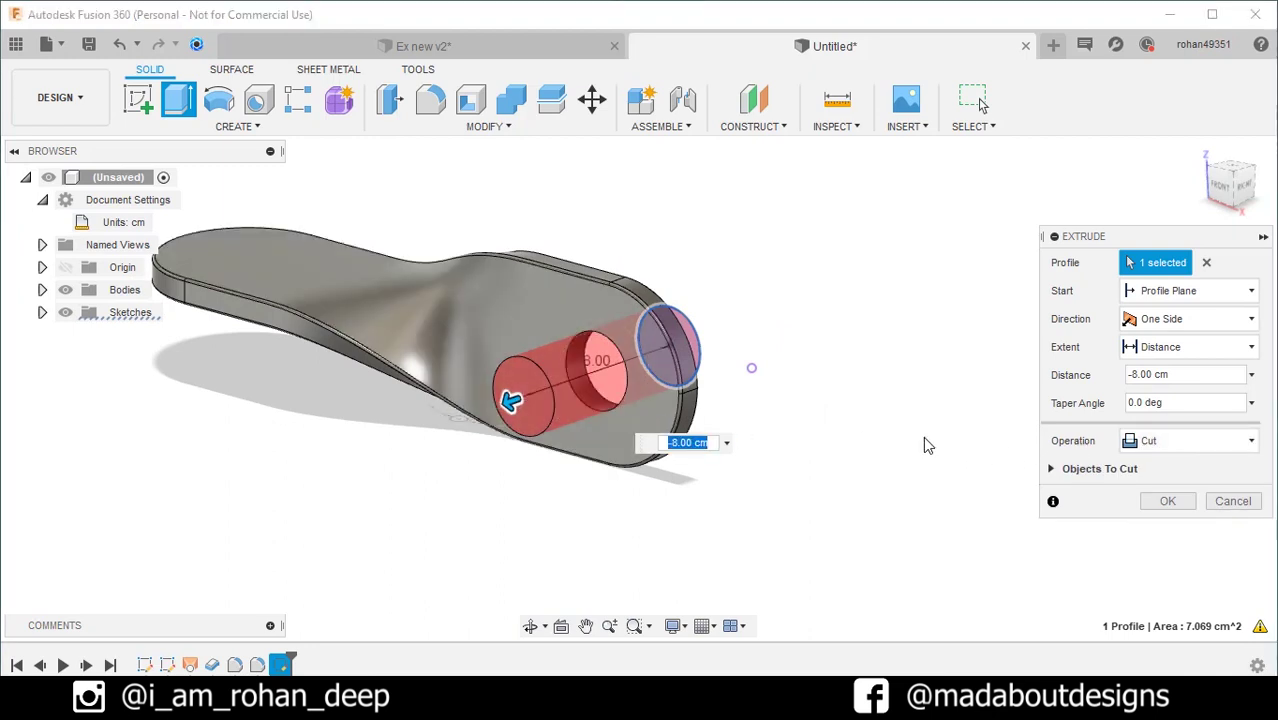
pyautogui.keyDown('shift'); pyautogui.moveTo(923, 437); pyautogui.dragTo(955, 440, button='middle'); pyautogui.keyUp('shift')
pyautogui.click(1168, 501)
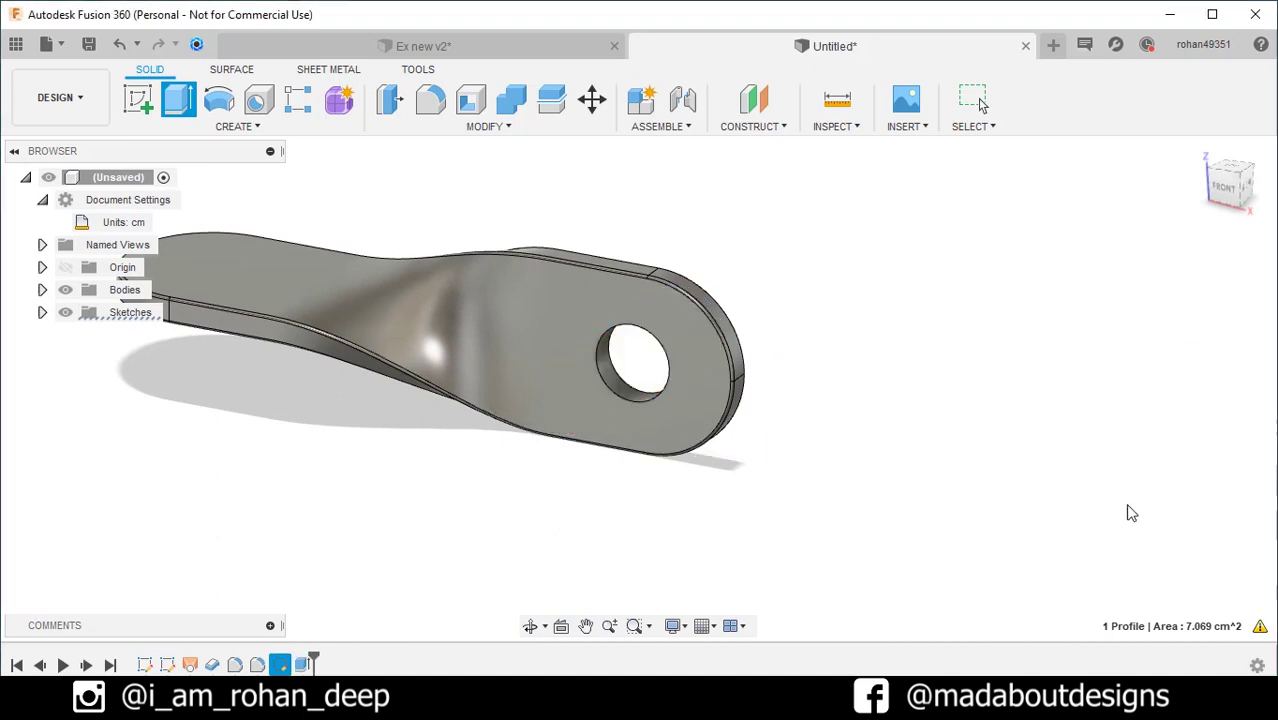
pyautogui.keyDown('shift'); pyautogui.moveTo(1127, 513); pyautogui.dragTo(847, 505, button='middle'); pyautogui.keyUp('shift')
pyautogui.keyDown('shift'); pyautogui.moveTo(700, 497); pyautogui.dragTo(740, 545, button='middle'); pyautogui.keyUp('shift')
# - Start a sketch on the origin plane and draw a 3 cm circle in the left rounded end
pyautogui.click(139, 99)
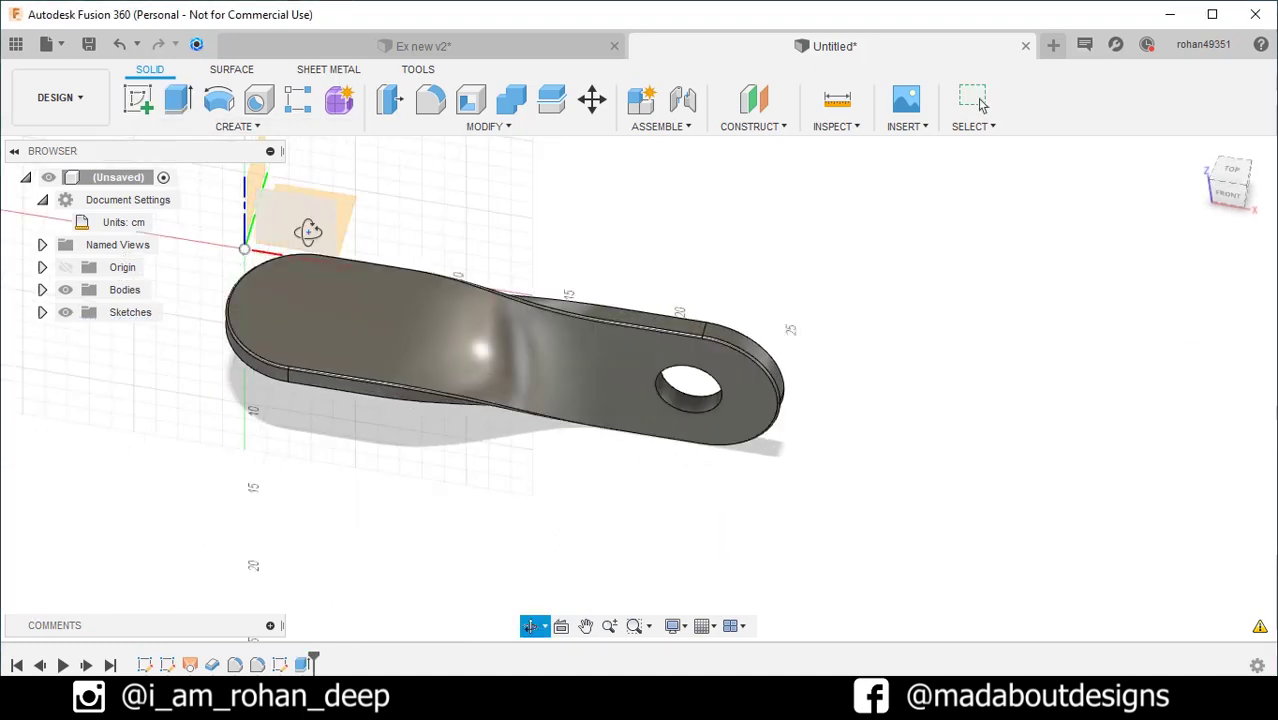
pyautogui.keyDown('shift'); pyautogui.moveTo(305, 225); pyautogui.dragTo(354, 211, button='middle'); pyautogui.keyUp('shift')
pyautogui.moveTo(399, 165); pyautogui.dragTo(464, 300, button='middle')
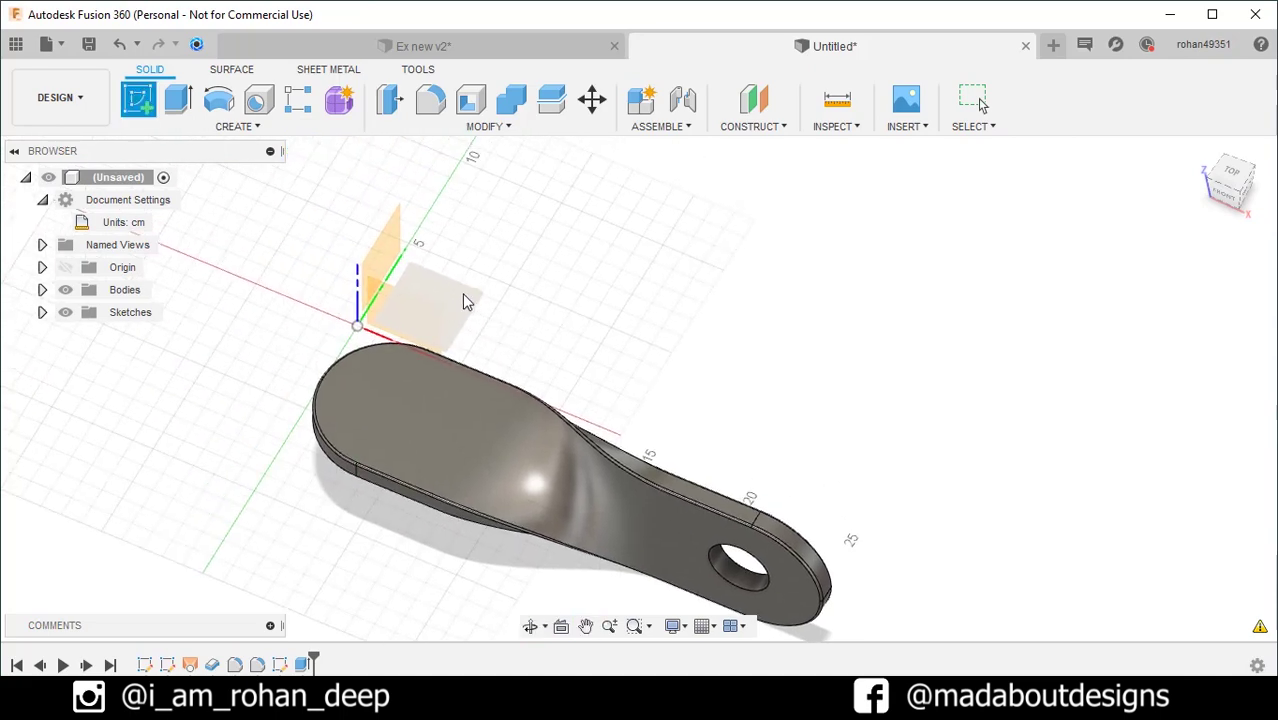
pyautogui.click(461, 293)
pyautogui.moveTo(596, 366); pyautogui.dragTo(545, 242)
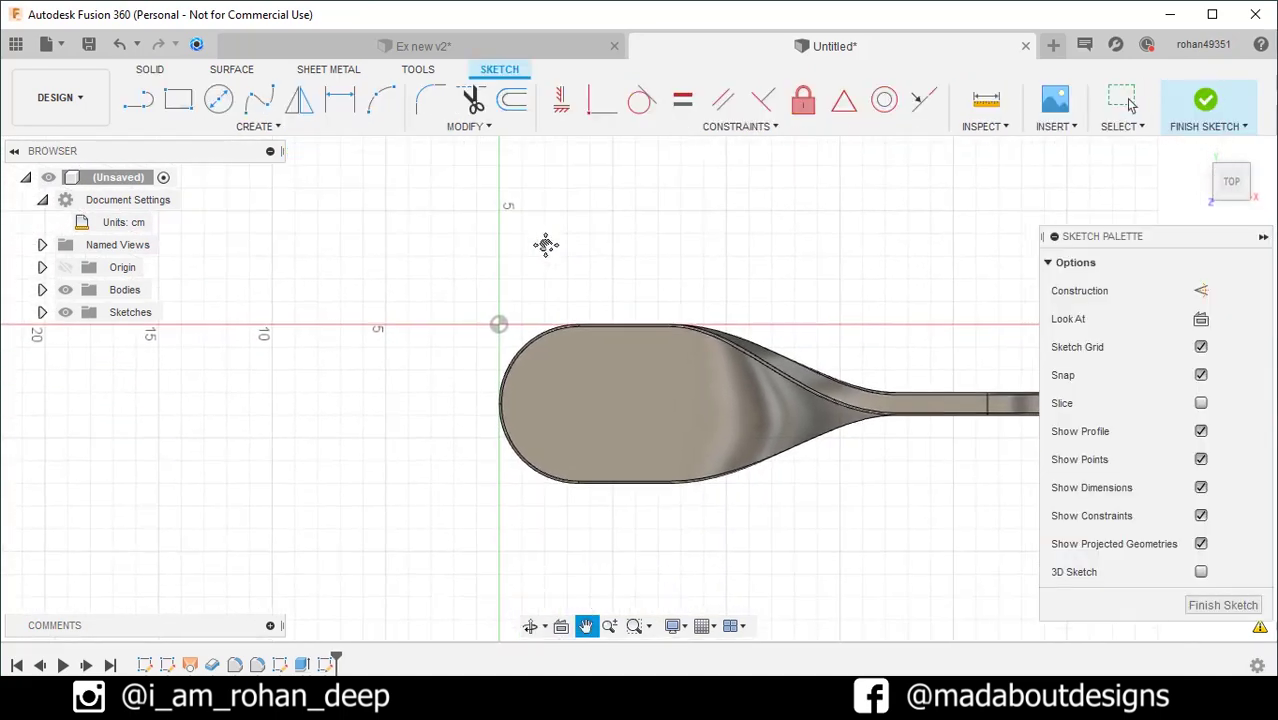
pyautogui.press('Escape')
pyautogui.click(219, 99)
pyautogui.scroll(2, 633, 440)
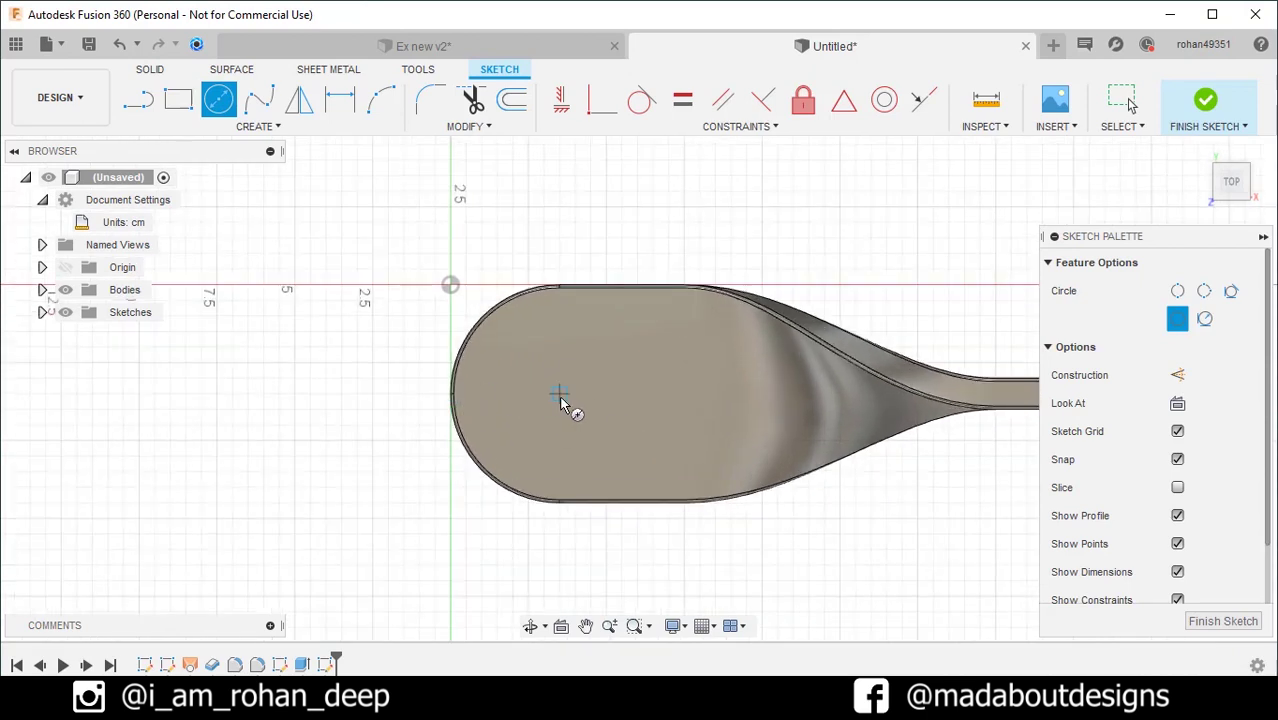
pyautogui.click(559, 394)
pyautogui.write('3')
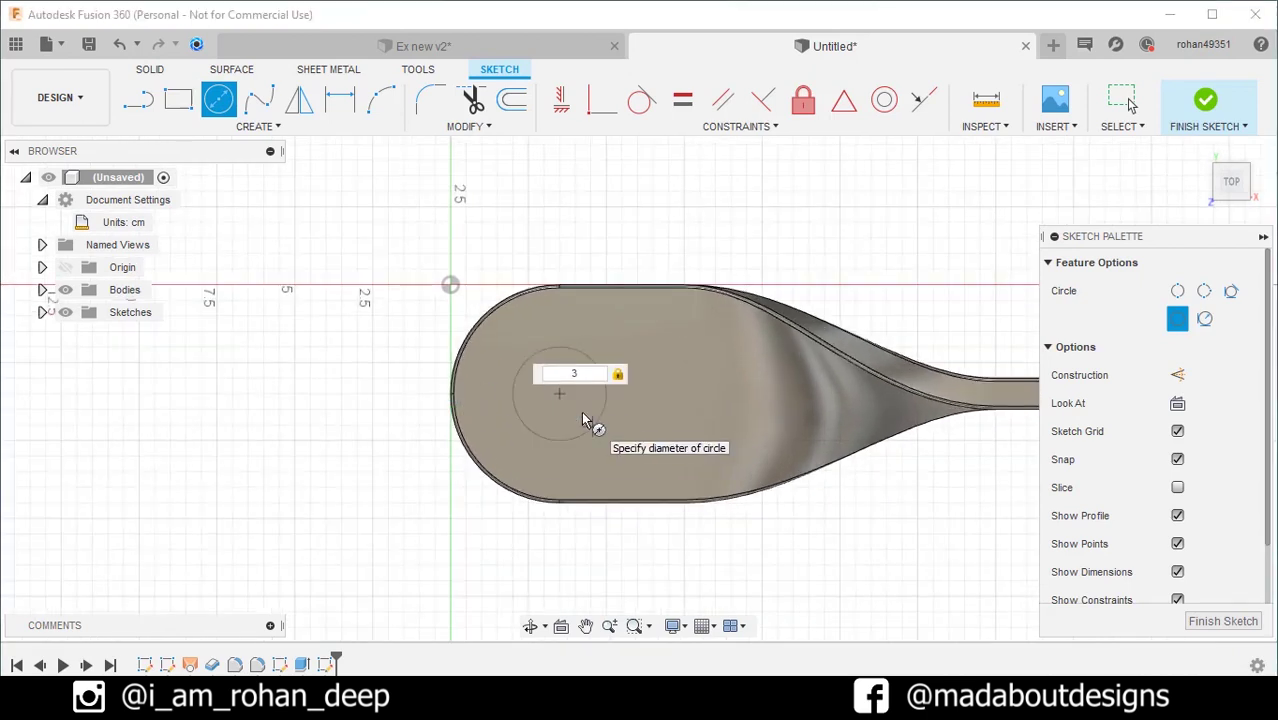
pyautogui.press('Return')
pyautogui.press('Escape')
# - Dimension the circle centre 4 cm from the left edge point and align them horizontally
pyautogui.click(339, 99)
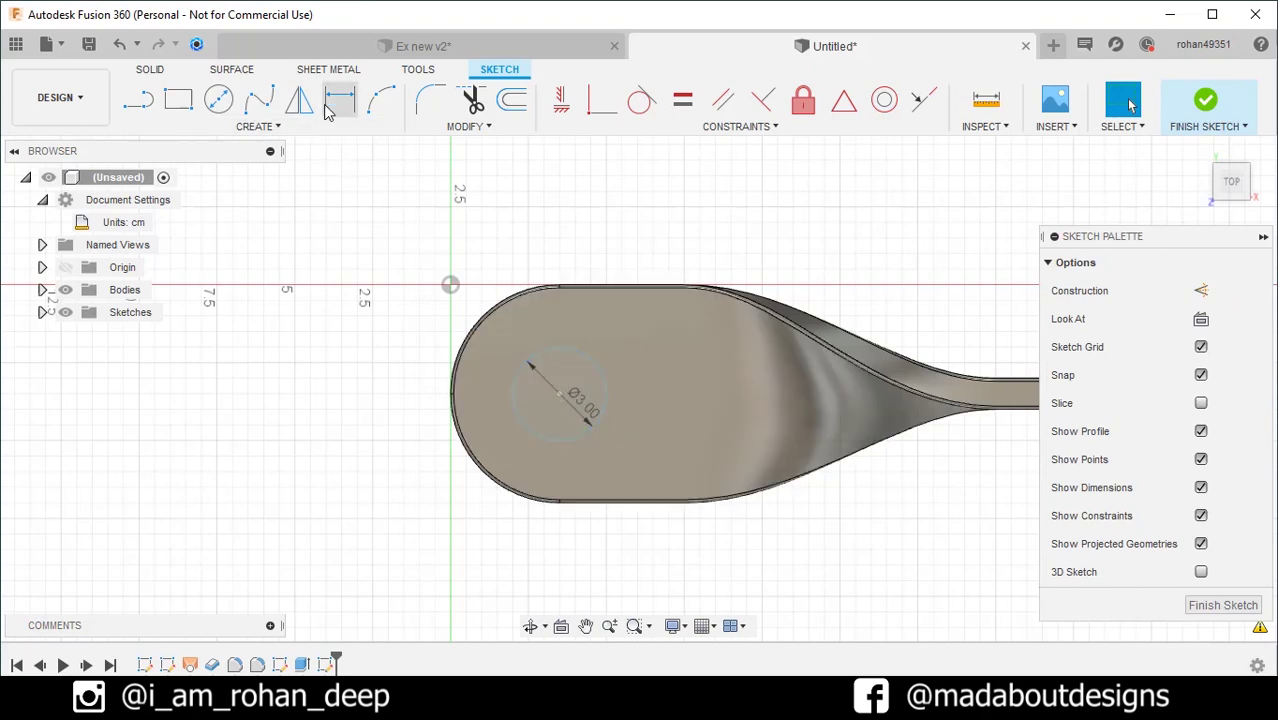
pyautogui.scroll(2, 456, 330)
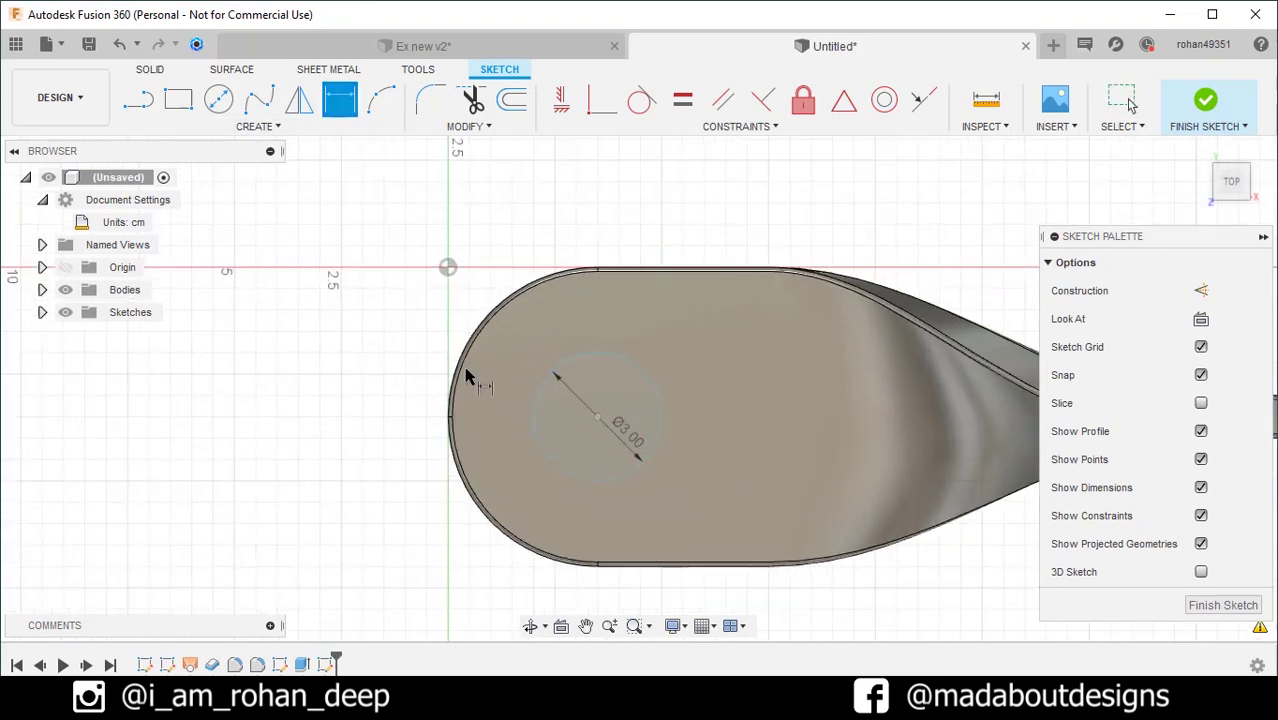
pyautogui.click(452, 418)
pyautogui.click(597, 421)
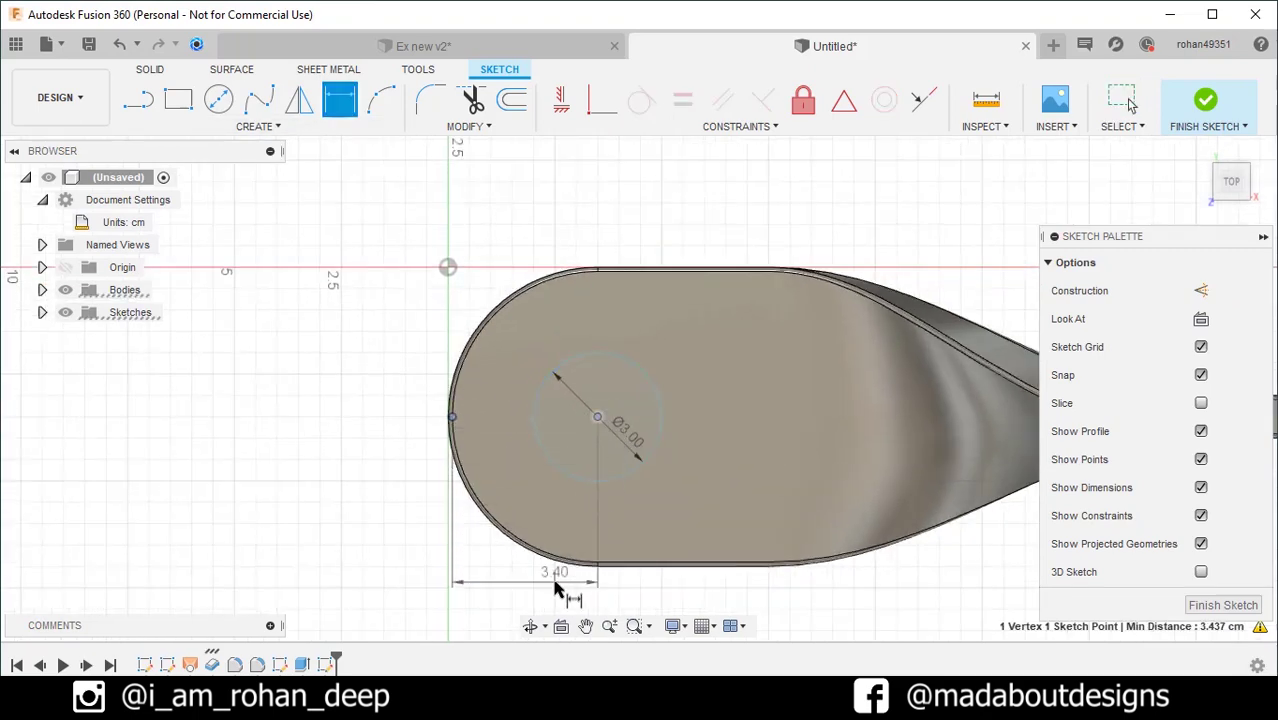
pyautogui.click(557, 588)
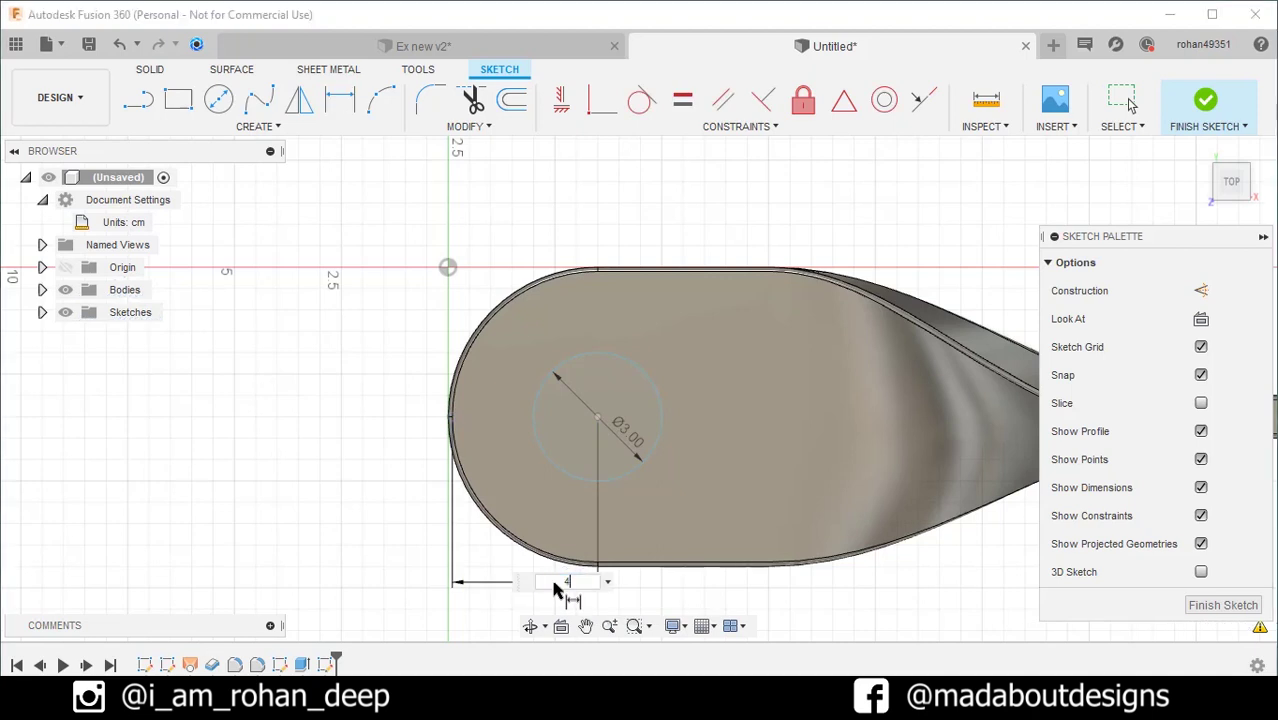
pyautogui.write('4')
pyautogui.press('Return')
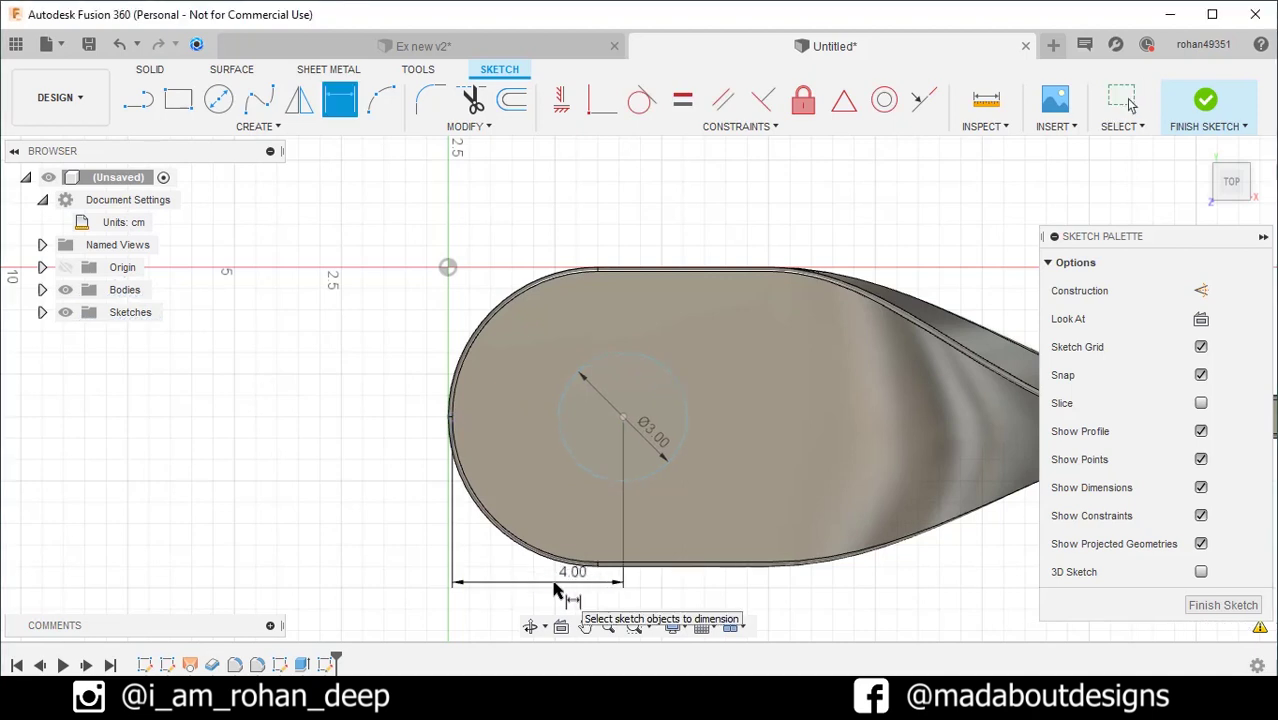
pyautogui.click(561, 99)
pyautogui.click(453, 418)
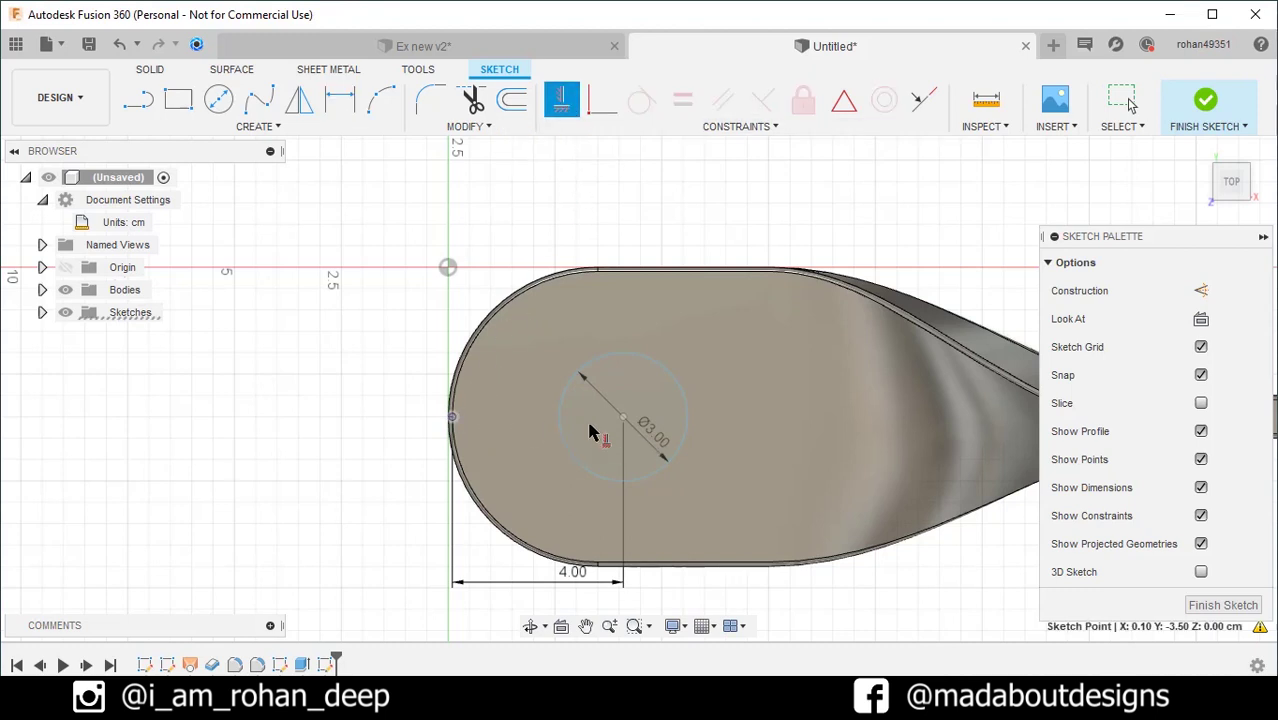
pyautogui.click(622, 420)
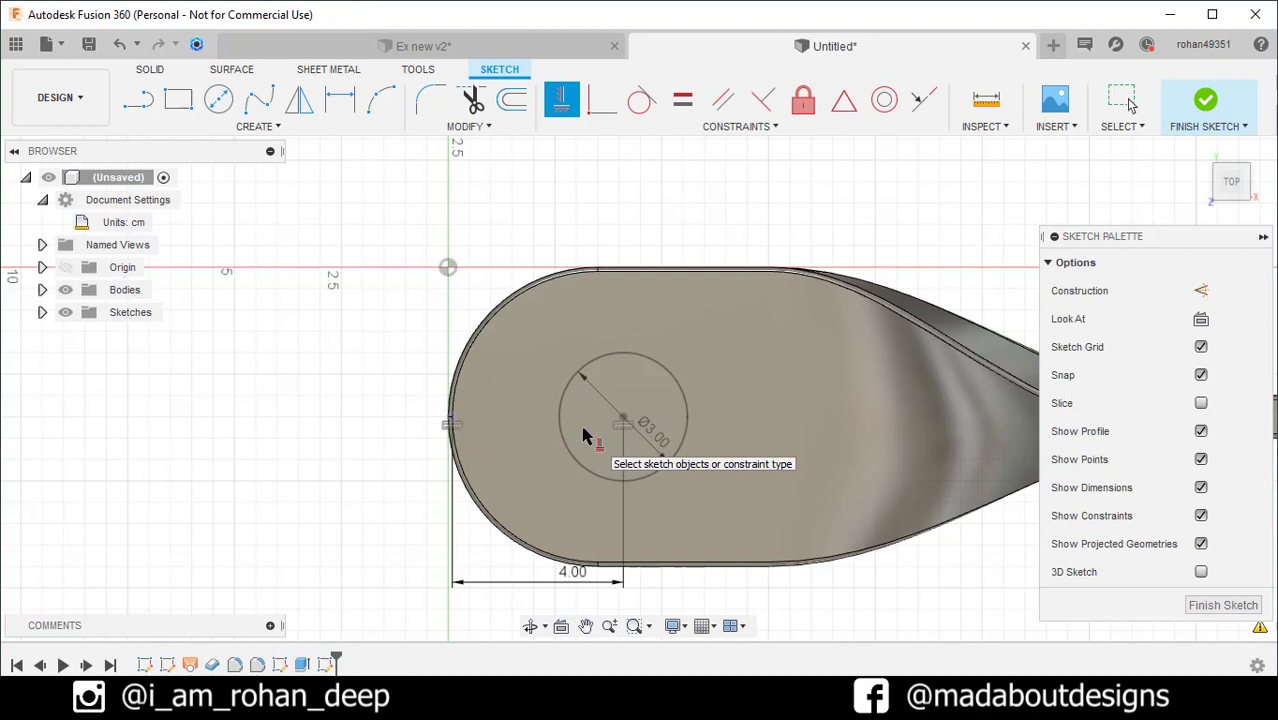
# - Extrude-cut the left-end circle 3.00 cm symmetrically to make the second hole
pyautogui.click(1208, 102)
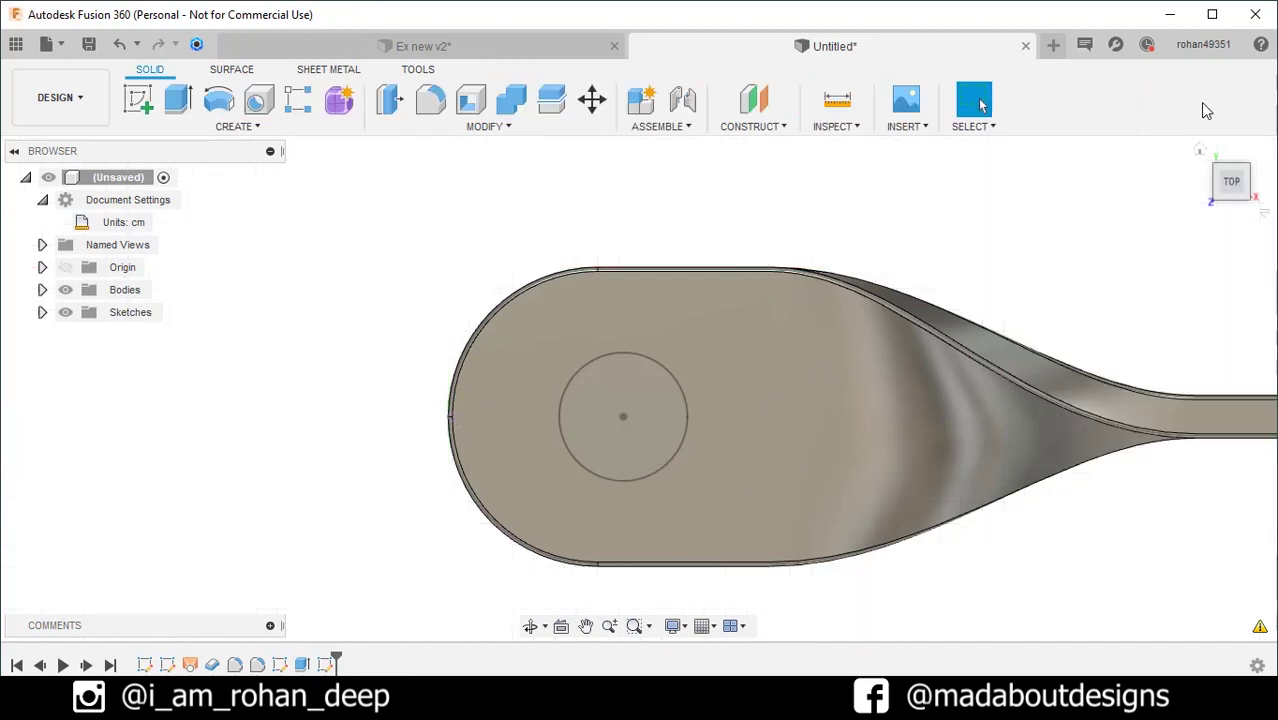
pyautogui.click(178, 98)
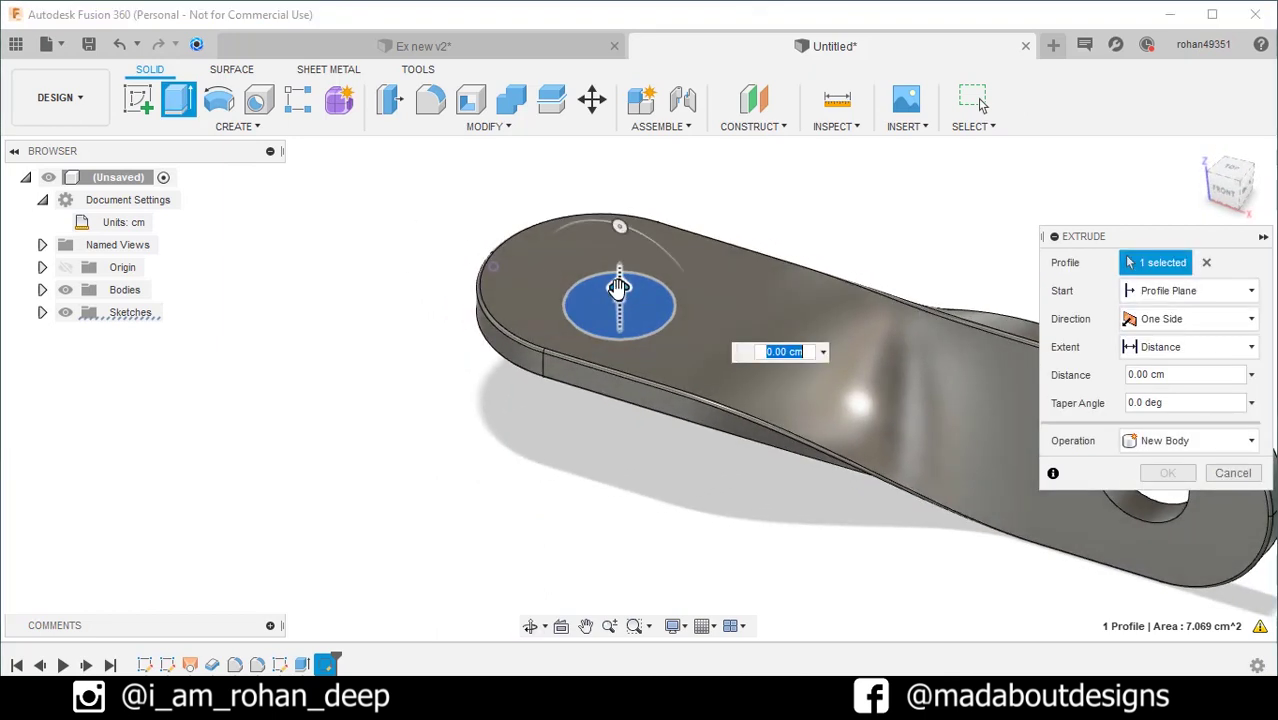
pyautogui.moveTo(614, 228); pyautogui.dragTo(620, 200)
pyautogui.keyDown('shift'); pyautogui.moveTo(644, 383); pyautogui.dragTo(706, 266, button='middle'); pyautogui.keyUp('shift')
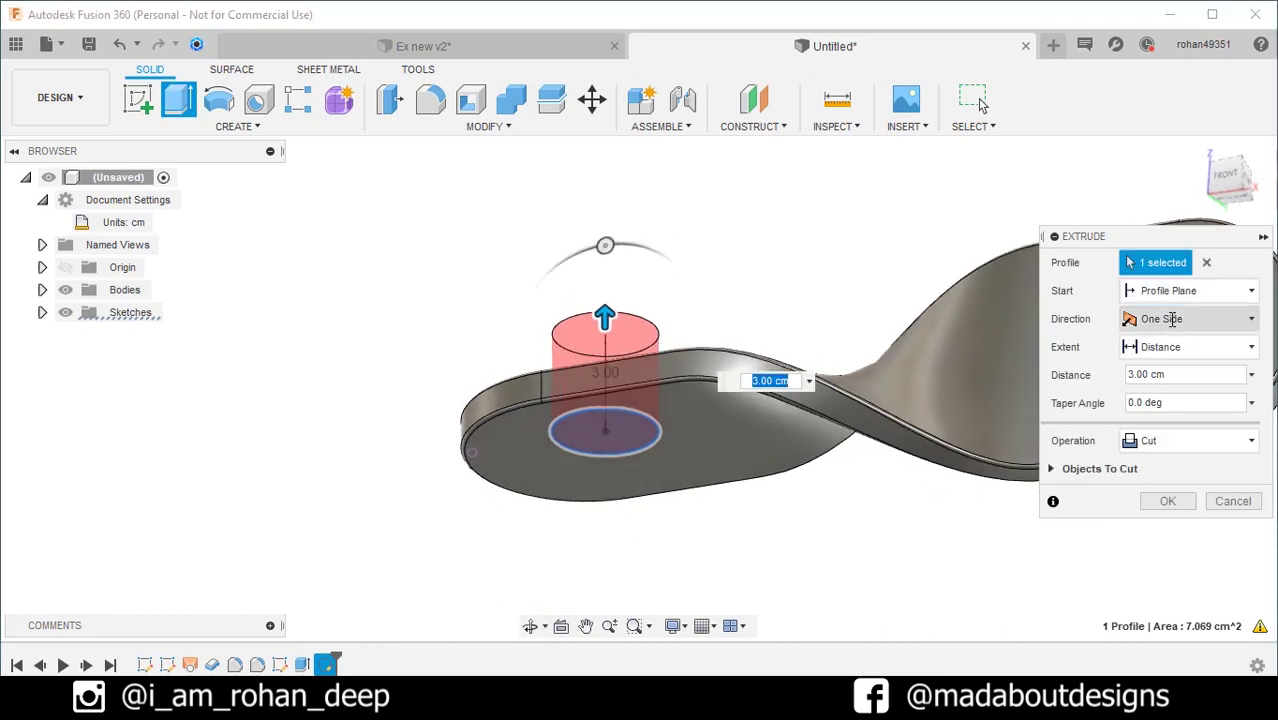
pyautogui.click(1176, 318)
pyautogui.click(1172, 390)
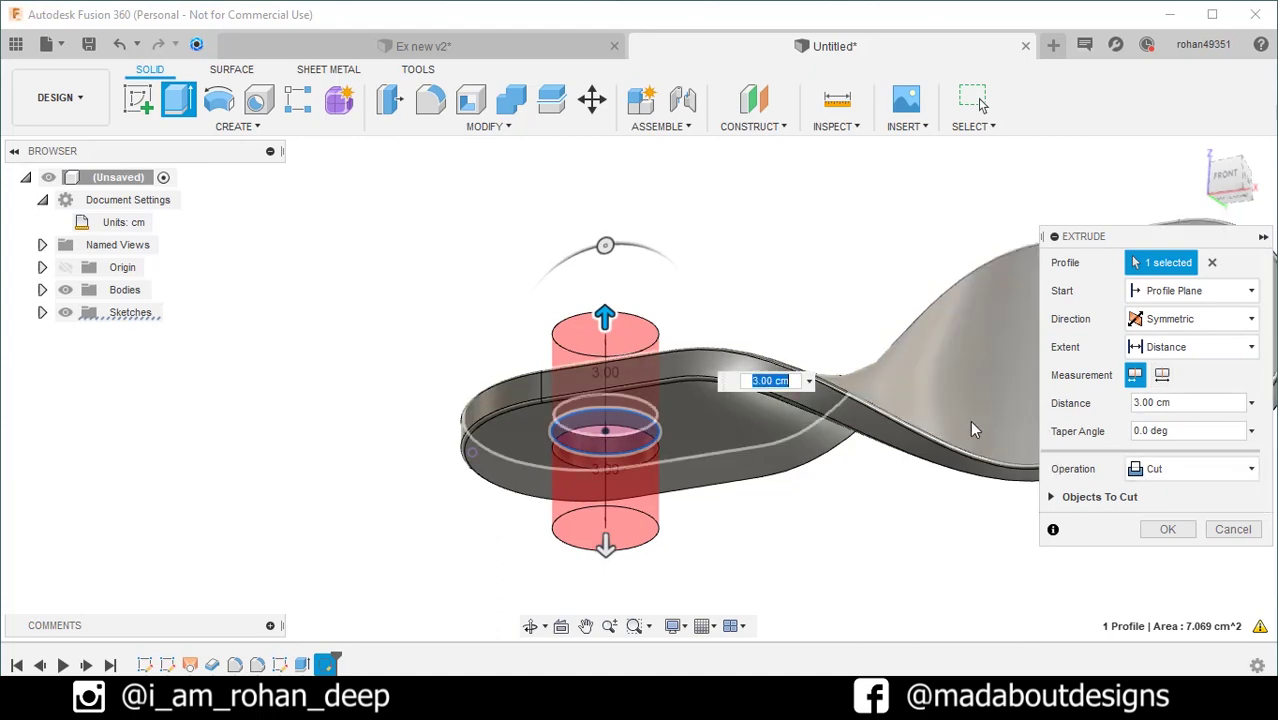
pyautogui.click(1168, 529)
pyautogui.keyDown('shift'); pyautogui.moveTo(929, 310); pyautogui.dragTo(742, 391, button='middle'); pyautogui.keyUp('shift')
# - Apply the Paint - Metallic (Blue) appearance to the link body
pyautogui.scroll(-3, 868, 374)
pyautogui.scroll(-2, 736, 393)
pyautogui.press('a')
pyautogui.scroll(-5, 1005, 428)
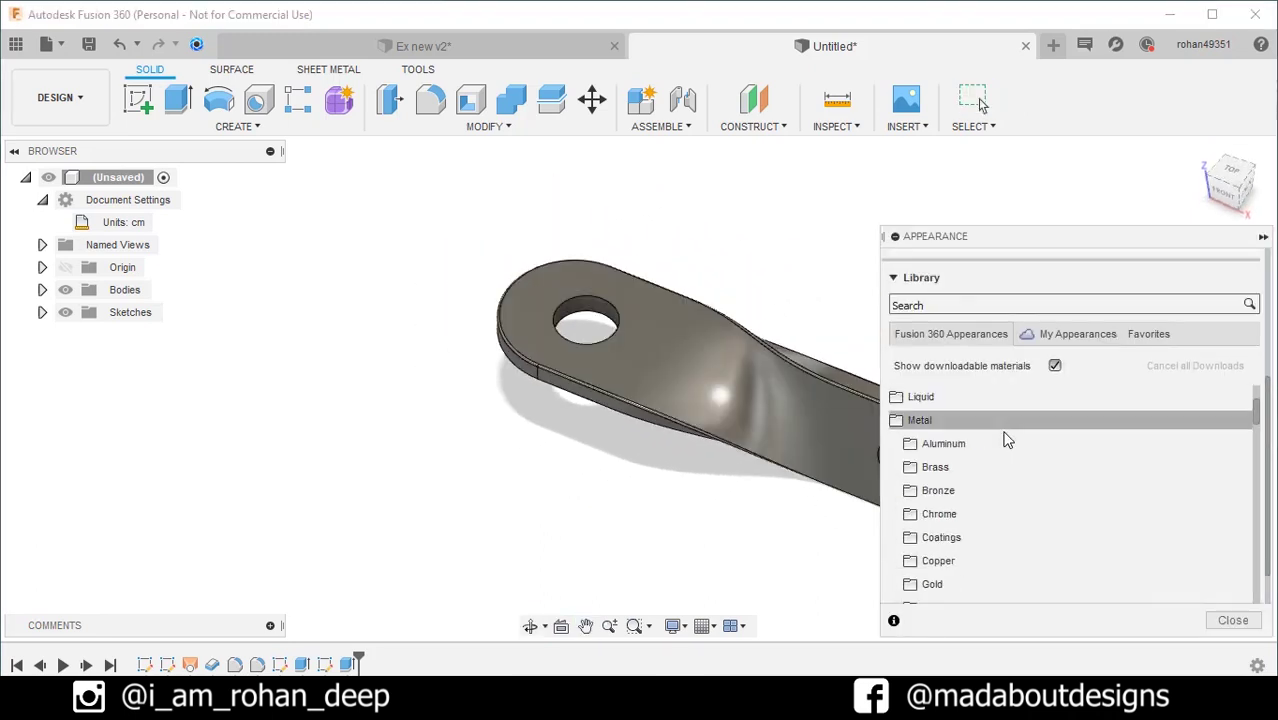
pyautogui.scroll(-4, 1003, 437)
pyautogui.scroll(-3, 996, 484)
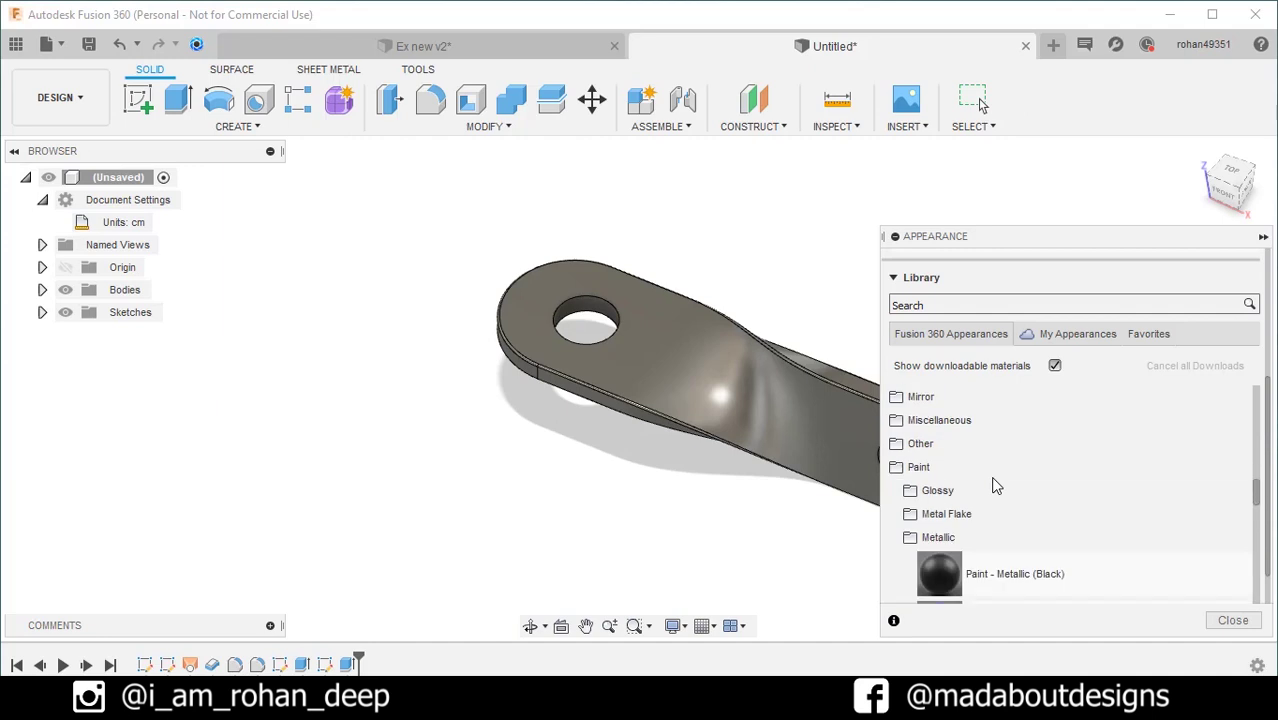
pyautogui.scroll(-2, 953, 528)
pyautogui.scroll(-1, 951, 530)
pyautogui.moveTo(940, 485); pyautogui.dragTo(860, 430)
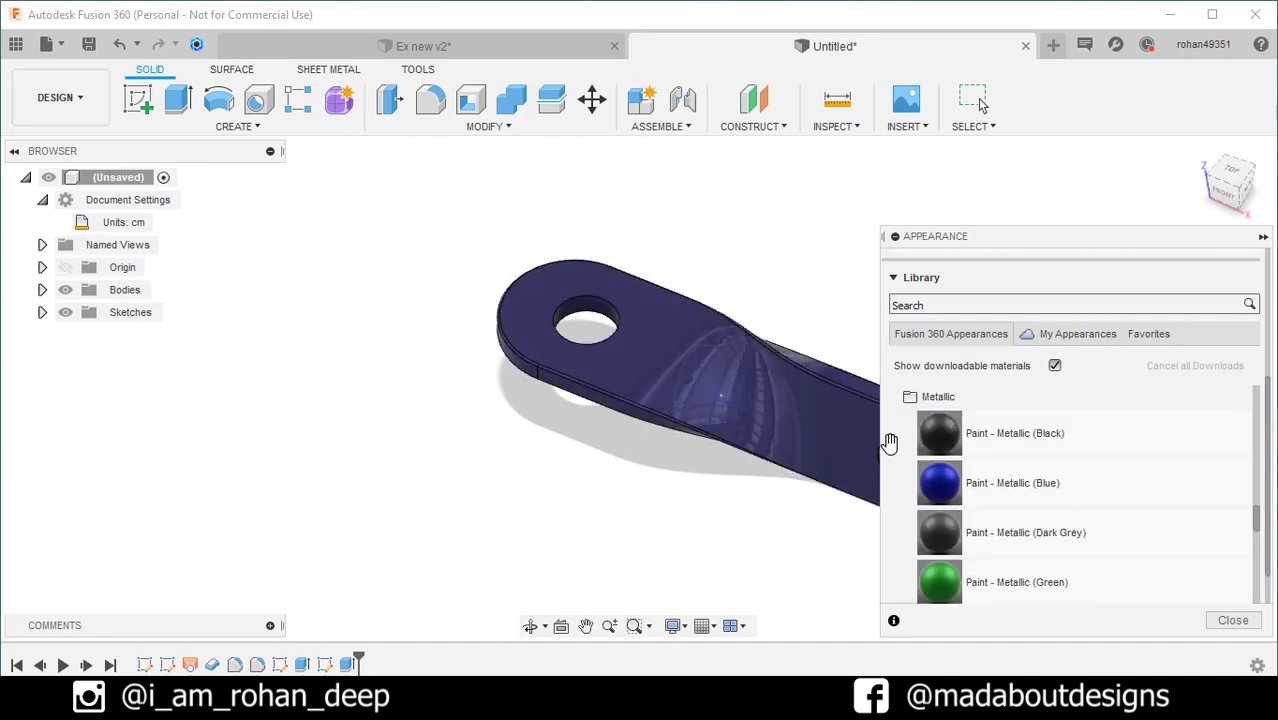
# - Recolour the blue metallic paint to light blue RGB 109, 208, 238 and confirm
pyautogui.scroll(3, 1018, 448)
pyautogui.scroll(5, 990, 400)
pyautogui.doubleClick(952, 300)
pyautogui.click(759, 340)
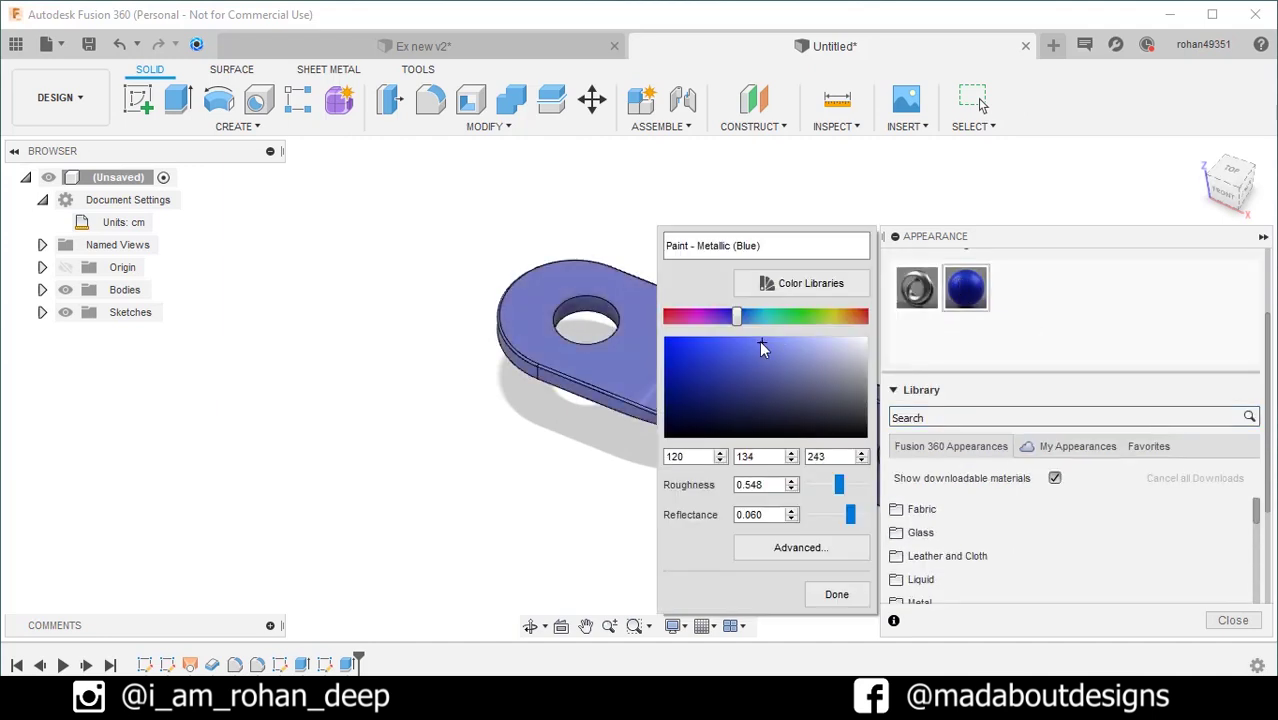
pyautogui.moveTo(759, 316)
pyautogui.mouseDown()
pyautogui.moveTo(737, 316)
pyautogui.moveTo(757, 316)
pyautogui.mouseUp()
pyautogui.moveTo(849, 514); pyautogui.dragTo(838, 517)
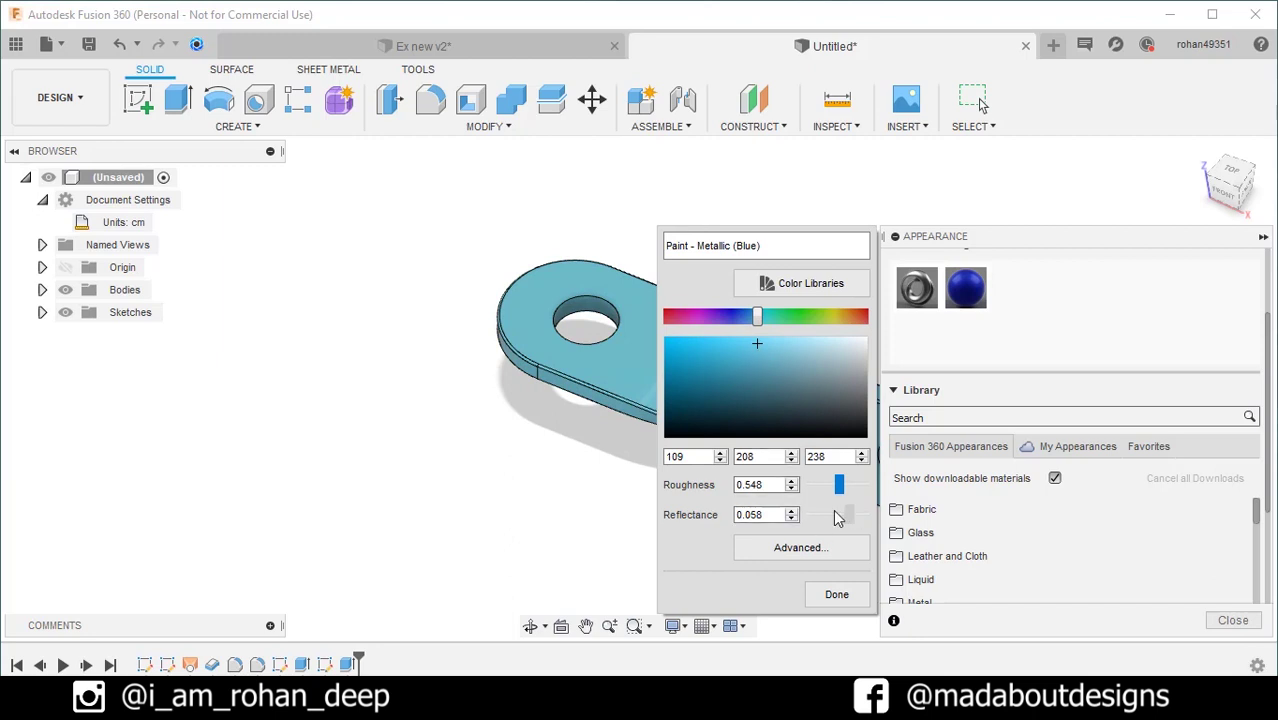
pyautogui.click(838, 595)
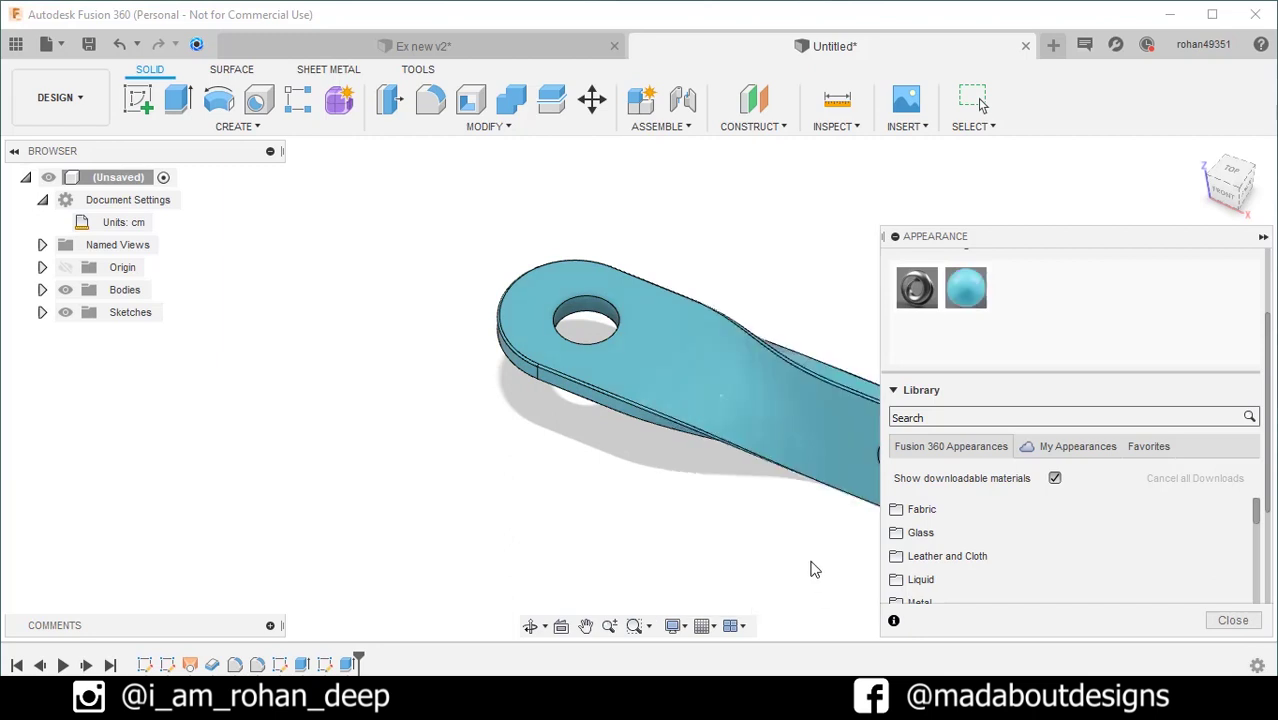
pyautogui.press('Escape')
# - Orbit the light-blue link to view its twist and both end holes from each side
pyautogui.keyDown('shift'); pyautogui.moveTo(813, 553); pyautogui.dragTo(340, 512, button='middle'); pyautogui.keyUp('shift')
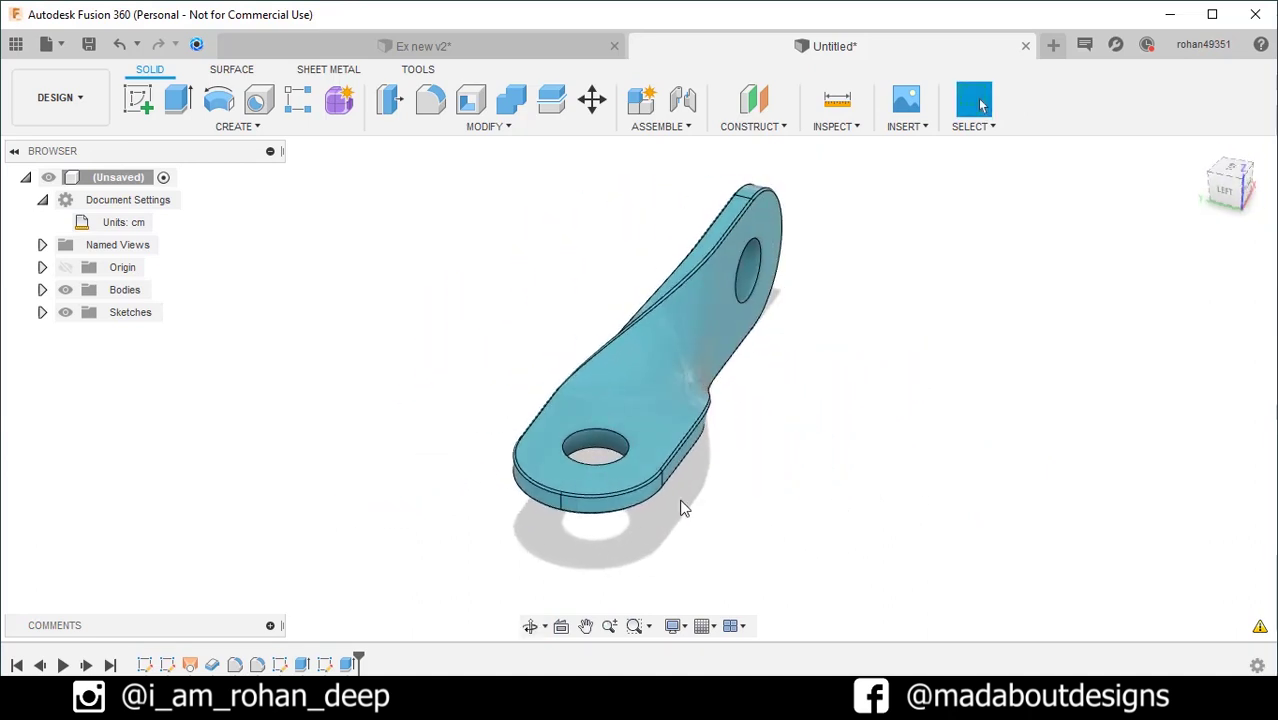
pyautogui.keyDown('shift'); pyautogui.moveTo(682, 508); pyautogui.dragTo(400, 490, button='middle'); pyautogui.keyUp('shift')
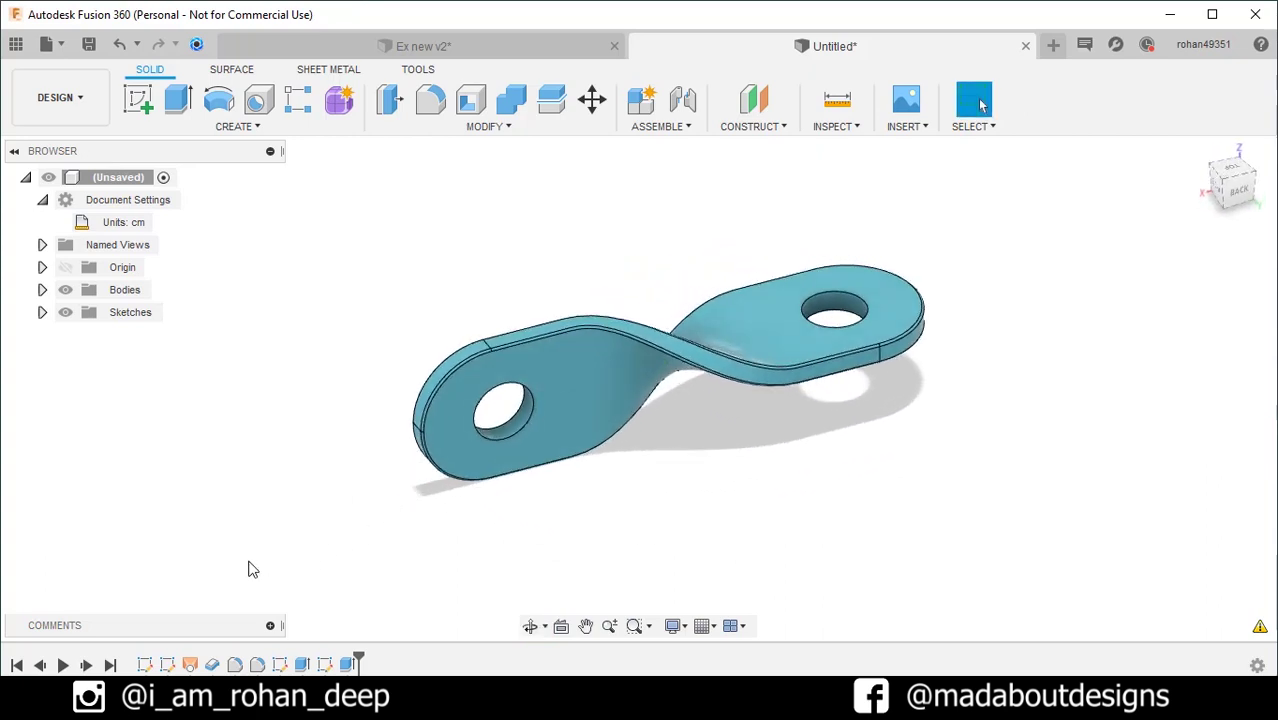